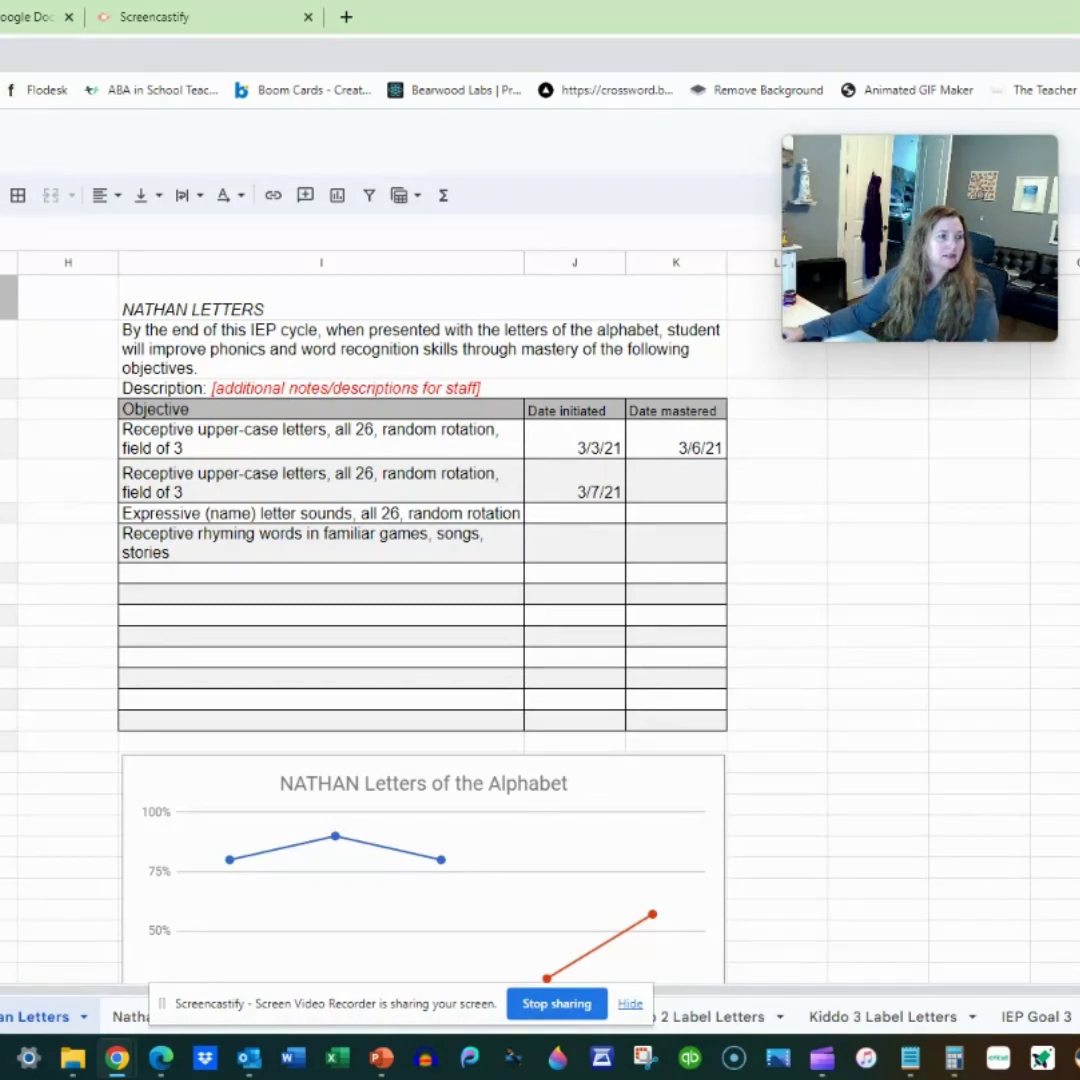
Step: Select the NATHAN Letters of the Alphabet chart, then deselect it
click(386, 844)
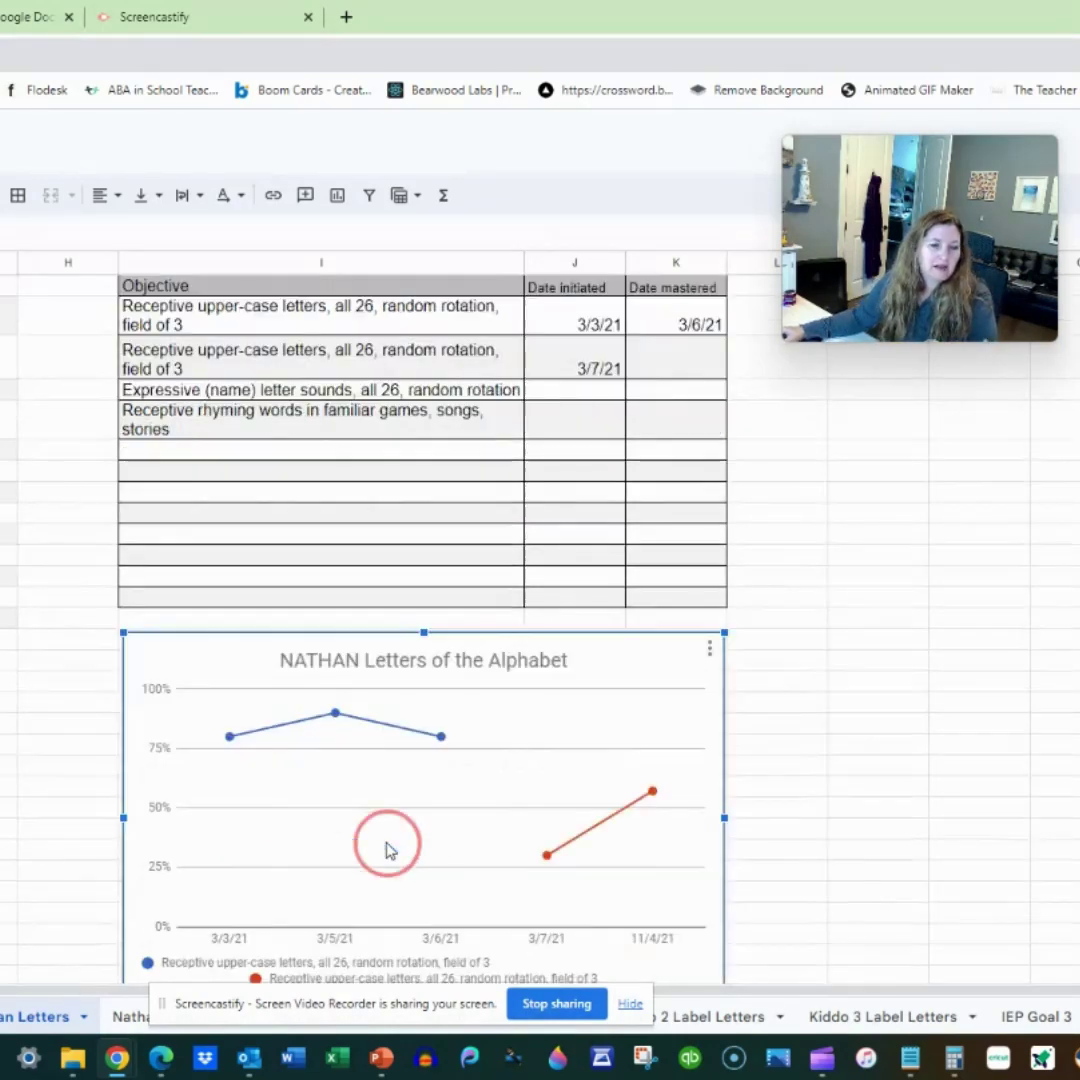
key(Escape)
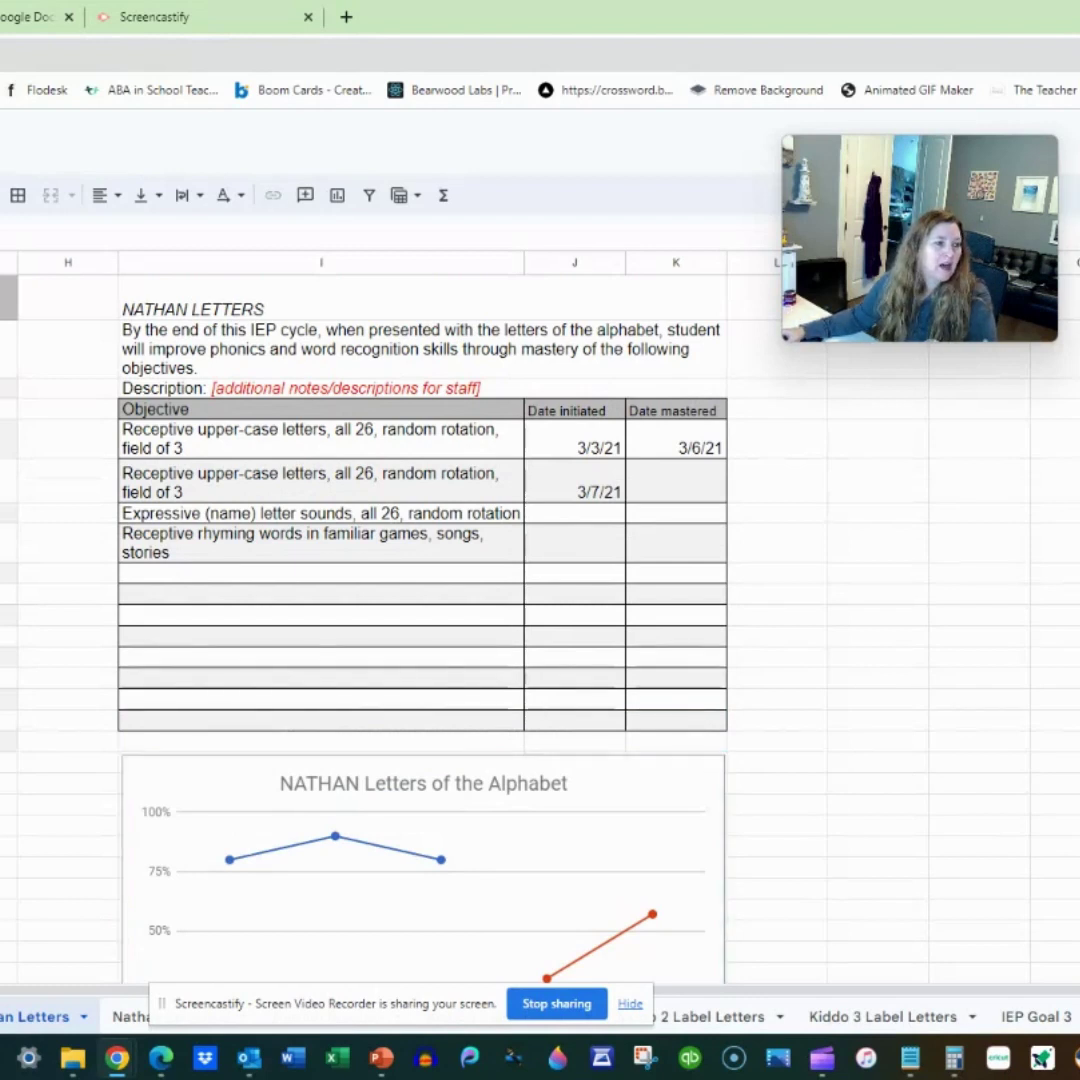
Step: On IEP Goal 3, name the goal 'Sits during circle time', with goal 'xxx' and description 'staff'
click(1036, 1016)
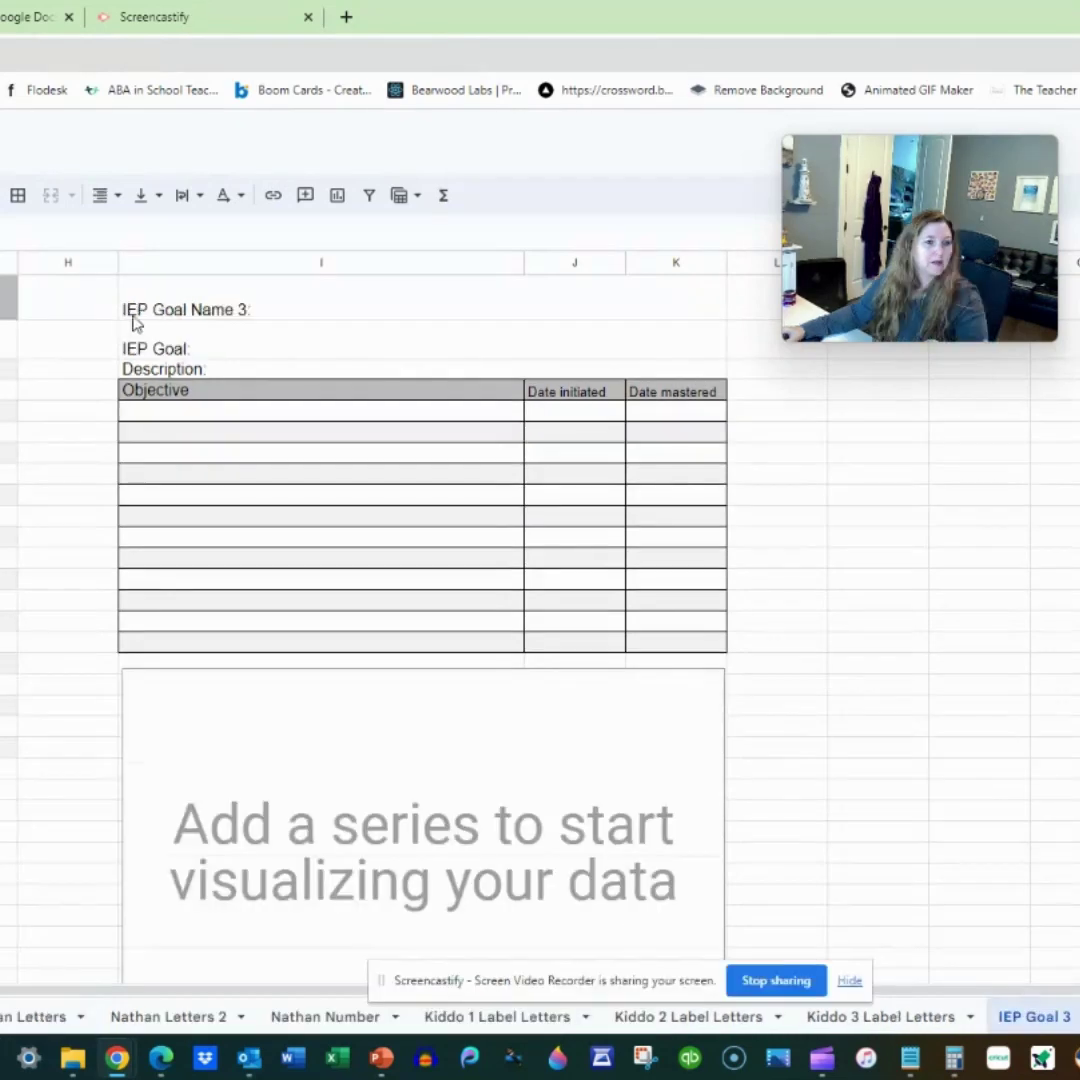
click(133, 309)
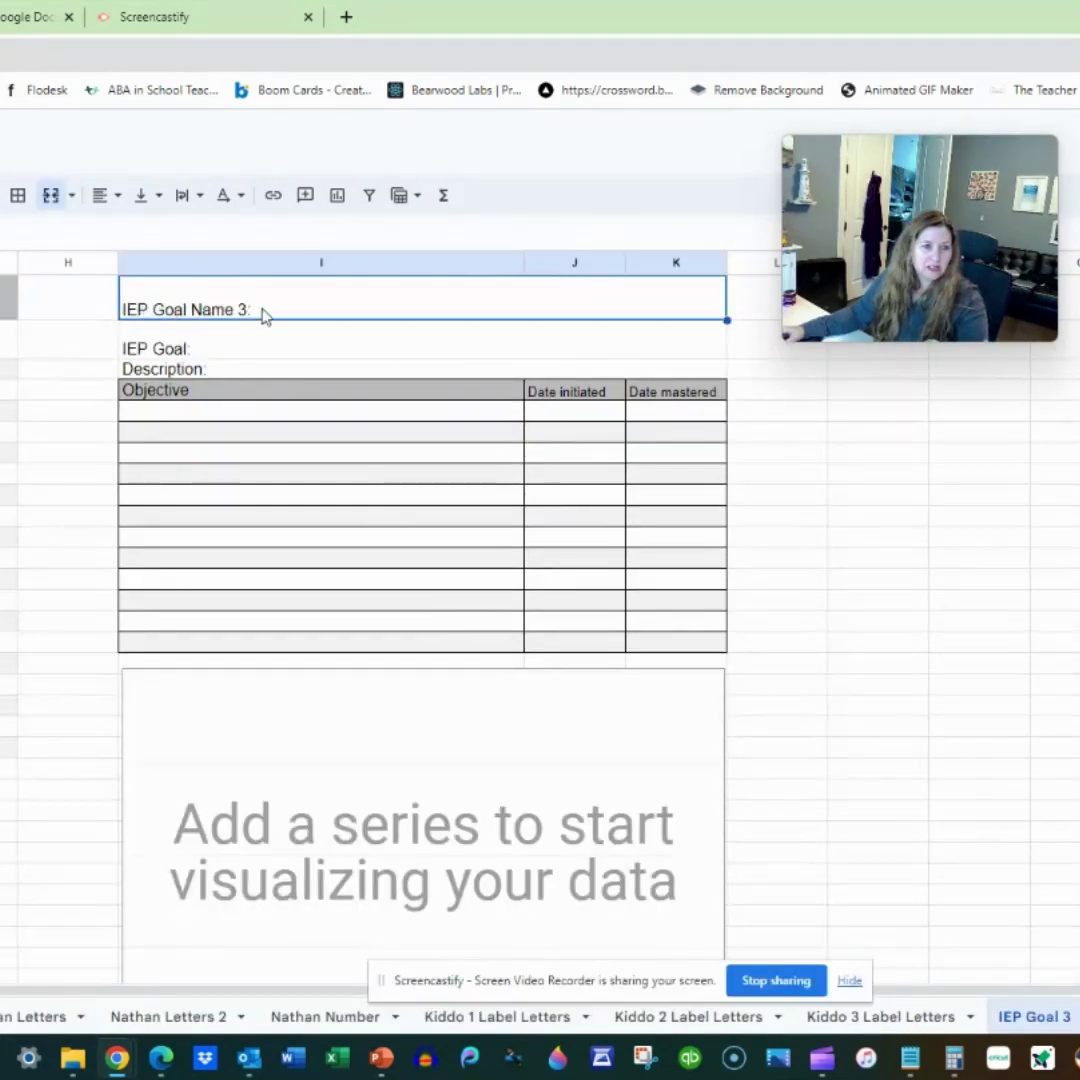
key(Return)
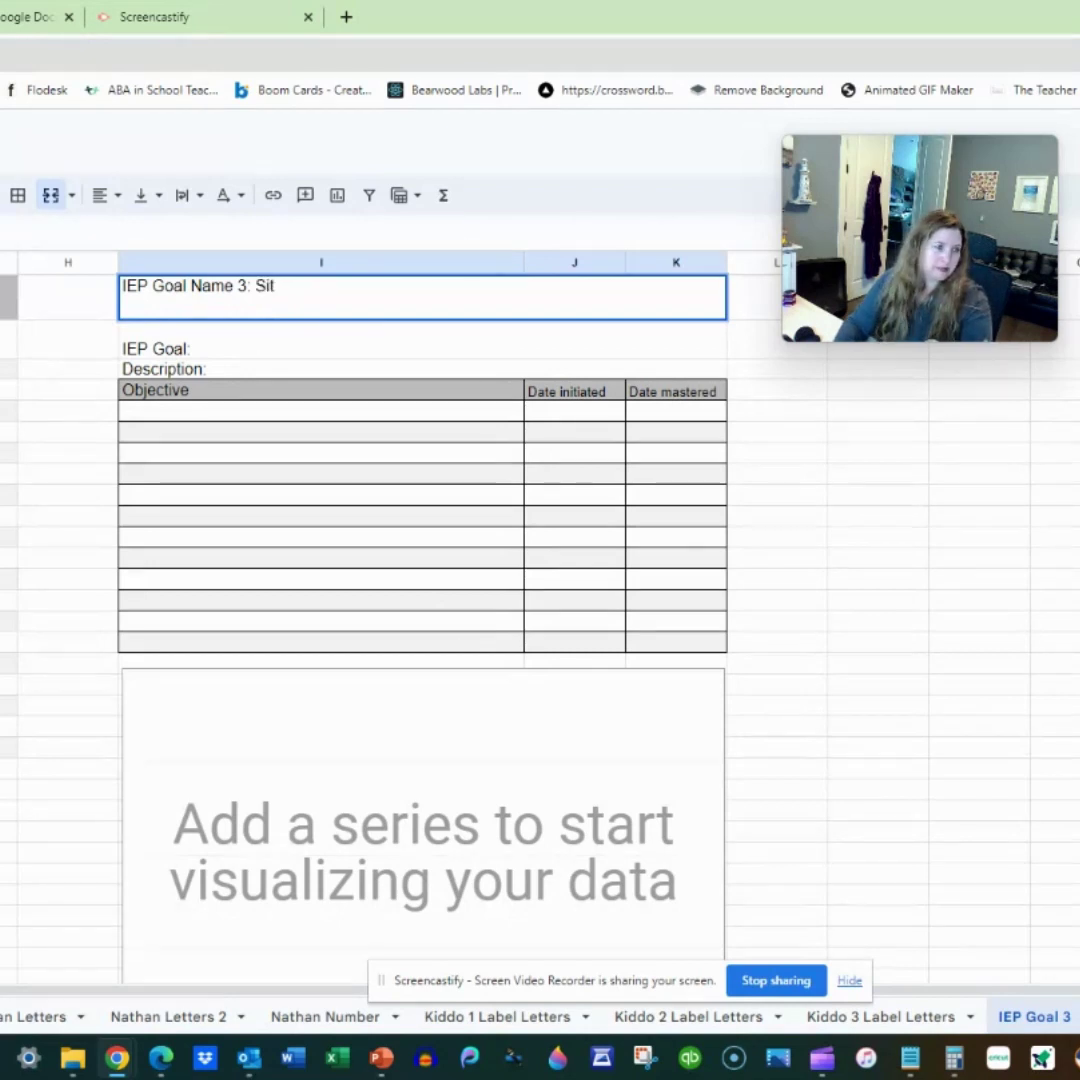
text(Sits during circle time)
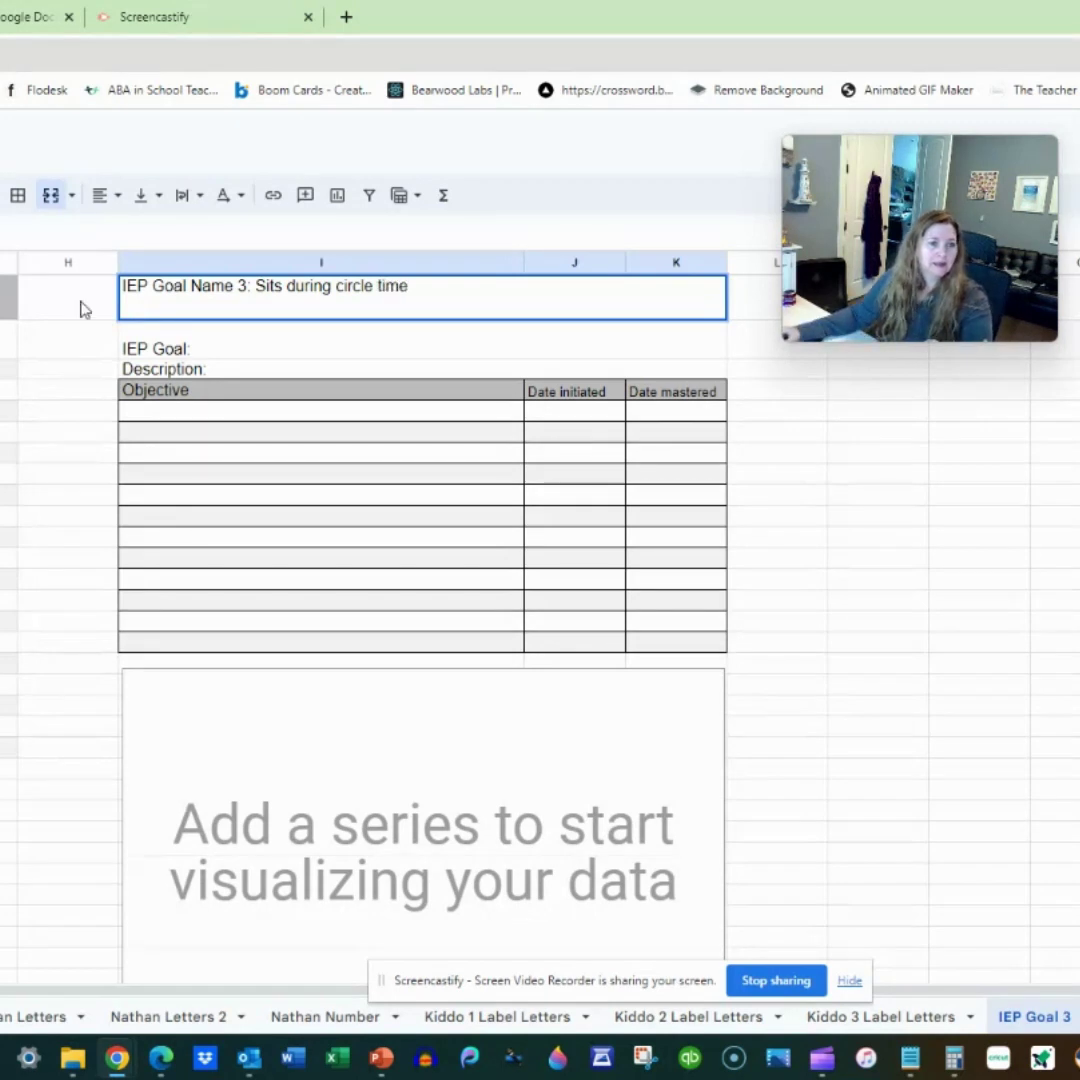
key(Return)
key(Return)
text(xx)
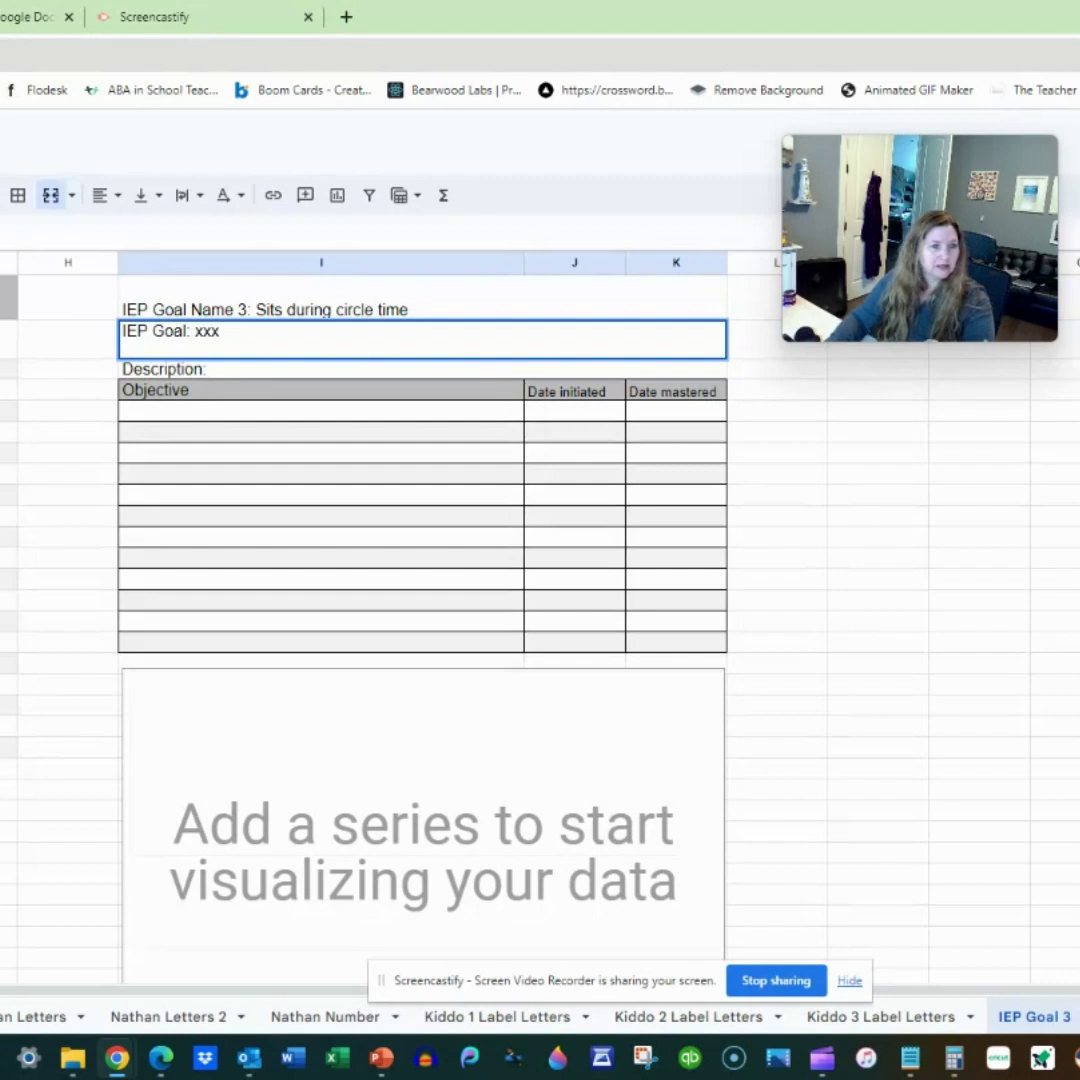
text(x)
key(Return)
key(Return)
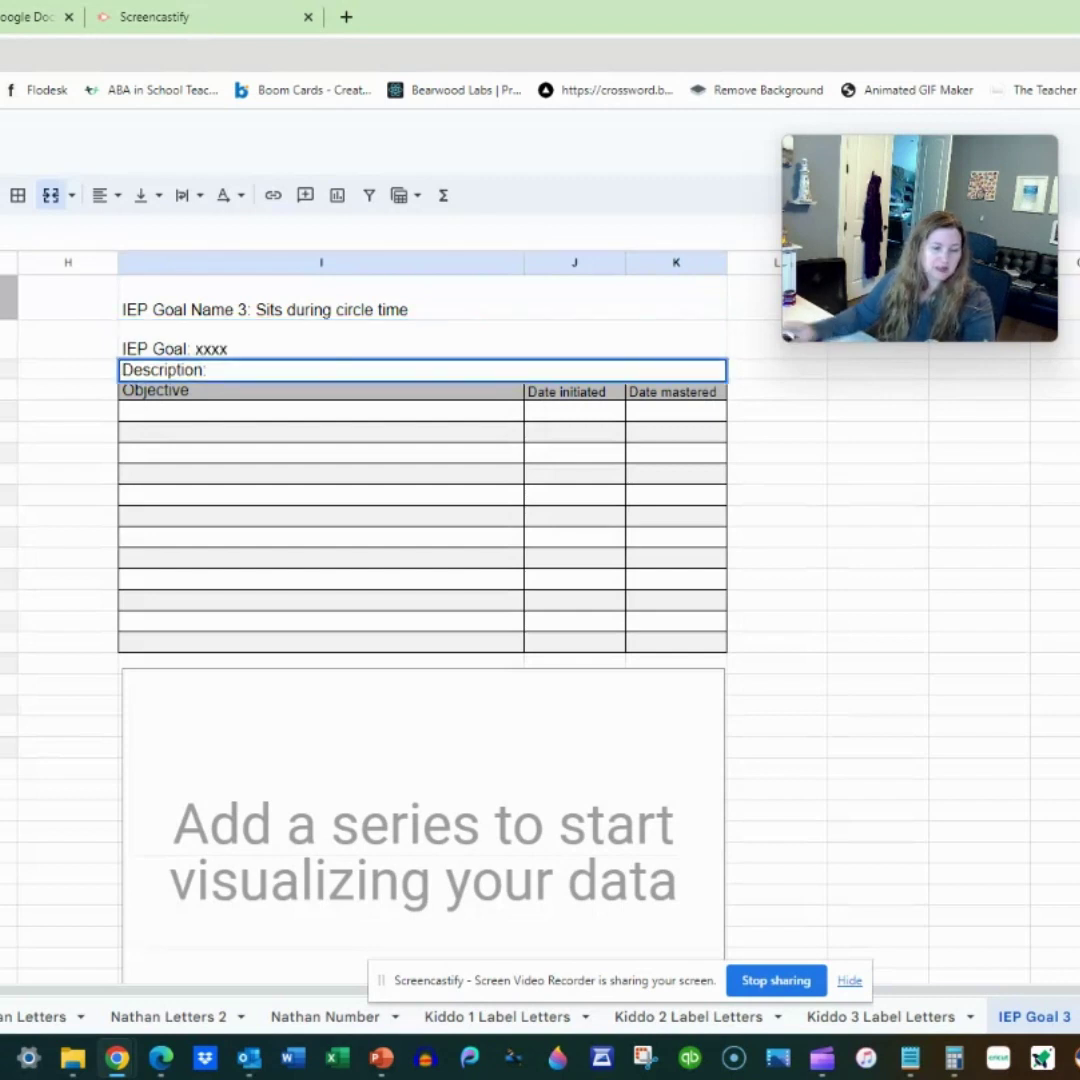
text(staff)
key(Return)
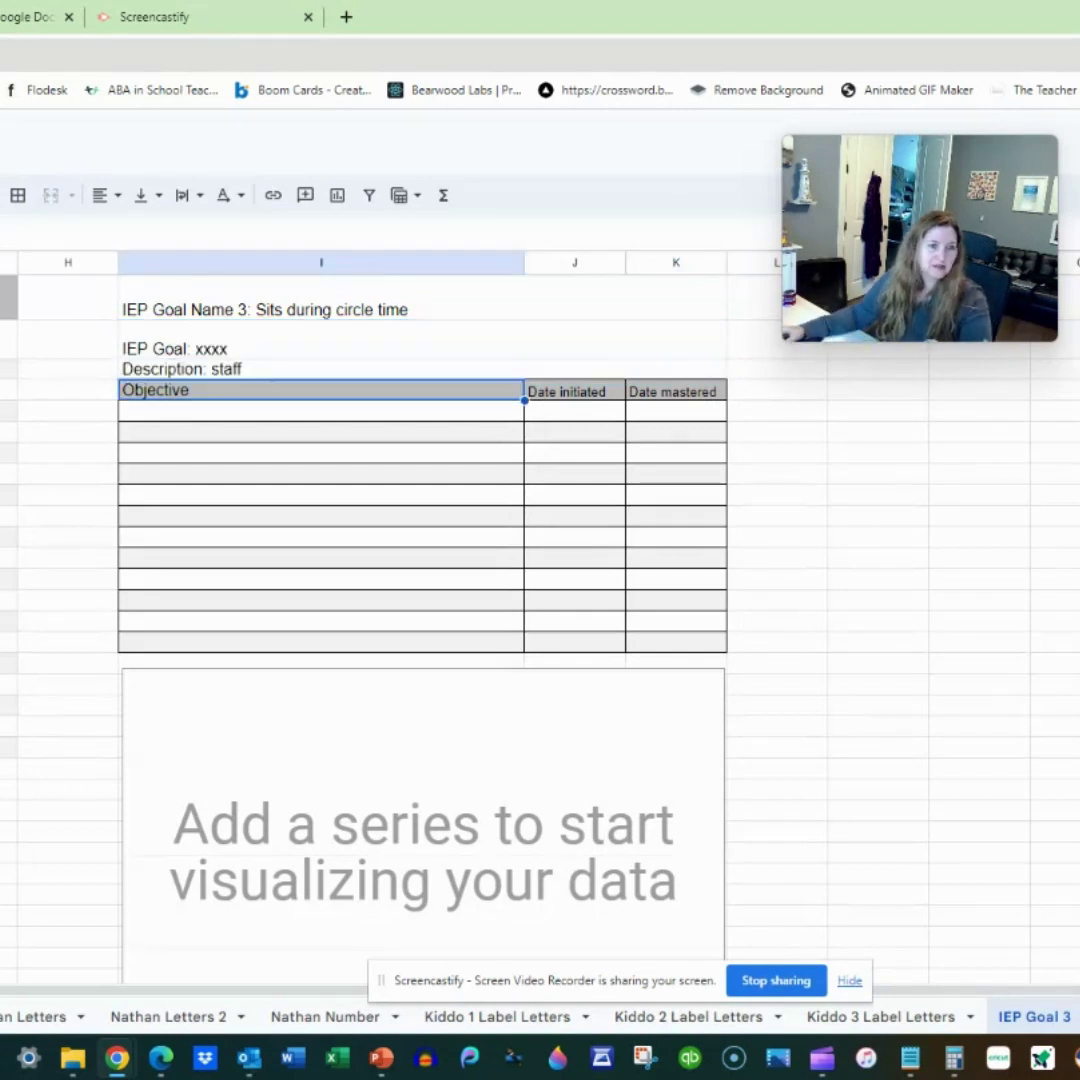
Step: List the objectives '30 seconds' and '1 minute', correcting the misspelled 'mintute'
click(180, 410)
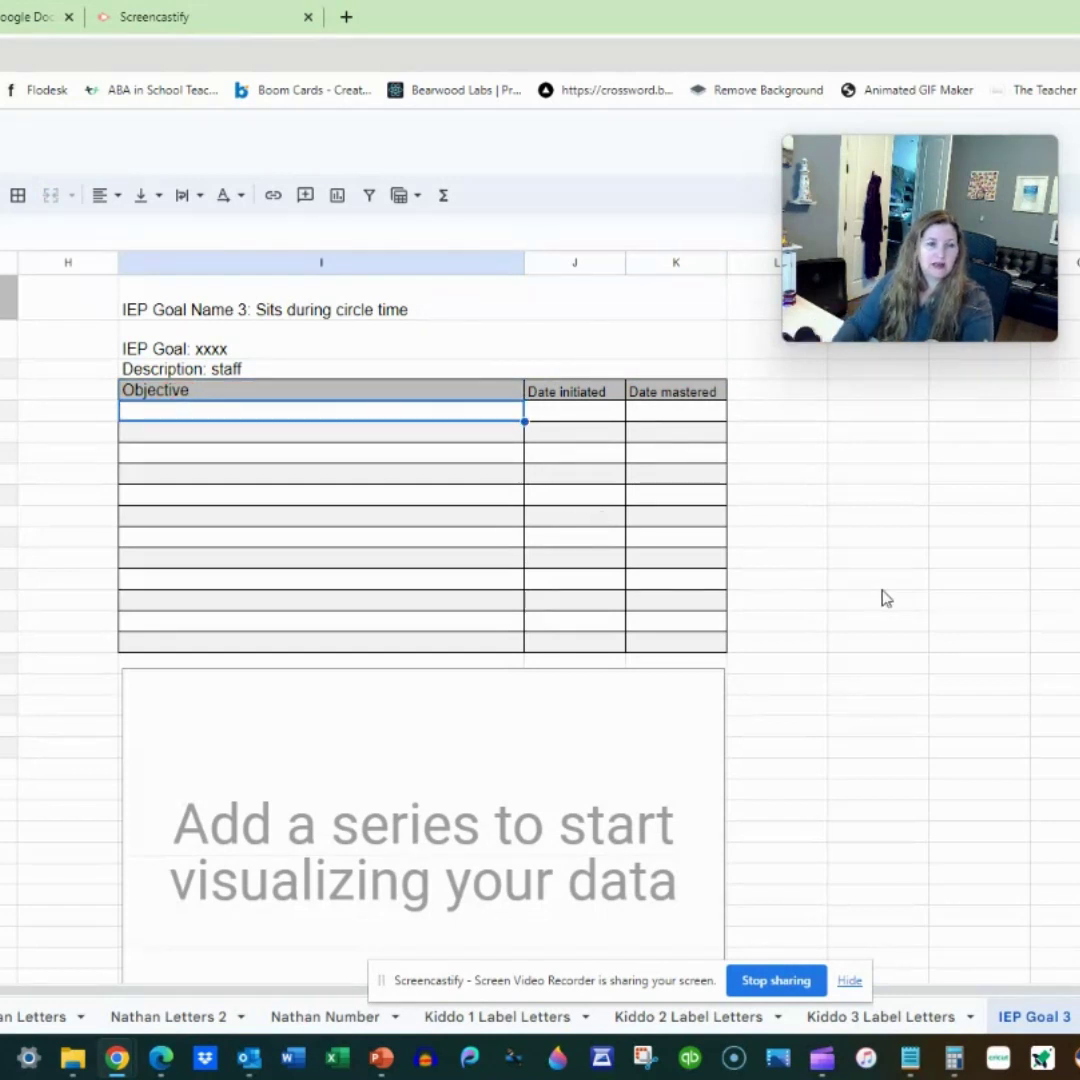
text(30 seconds)
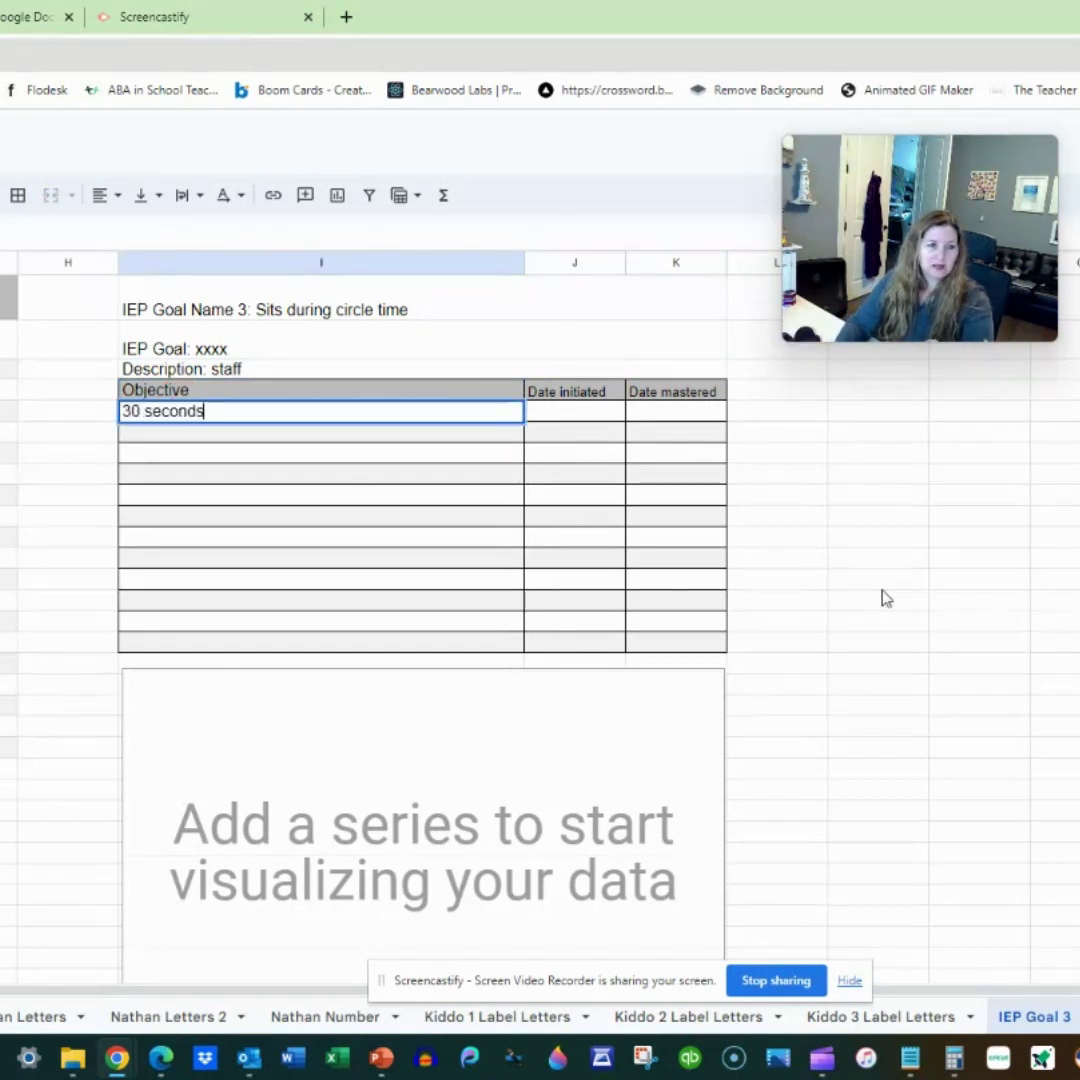
key(Return)
text(1 )
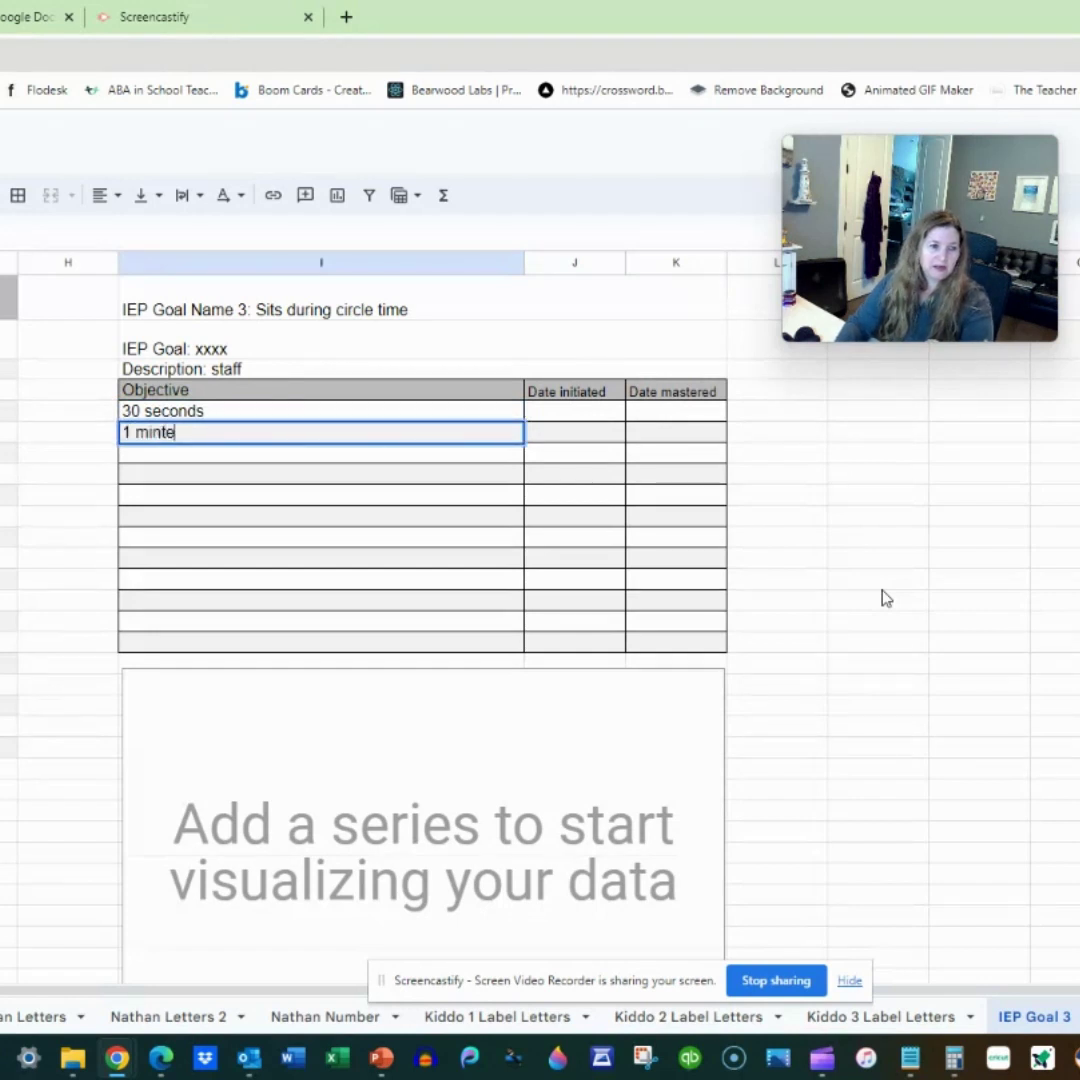
text(mintute)
key(Return)
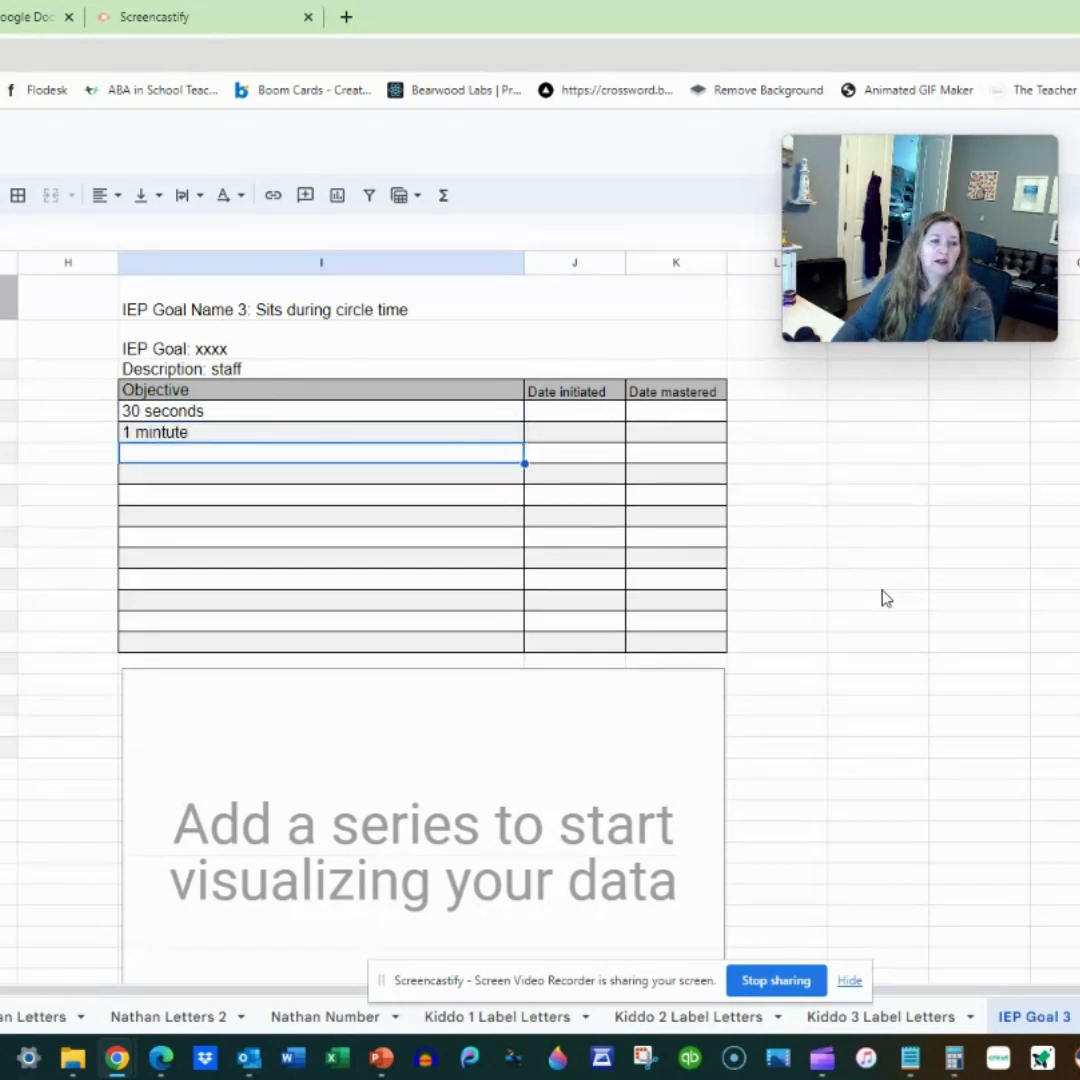
key(Up)
text(1)
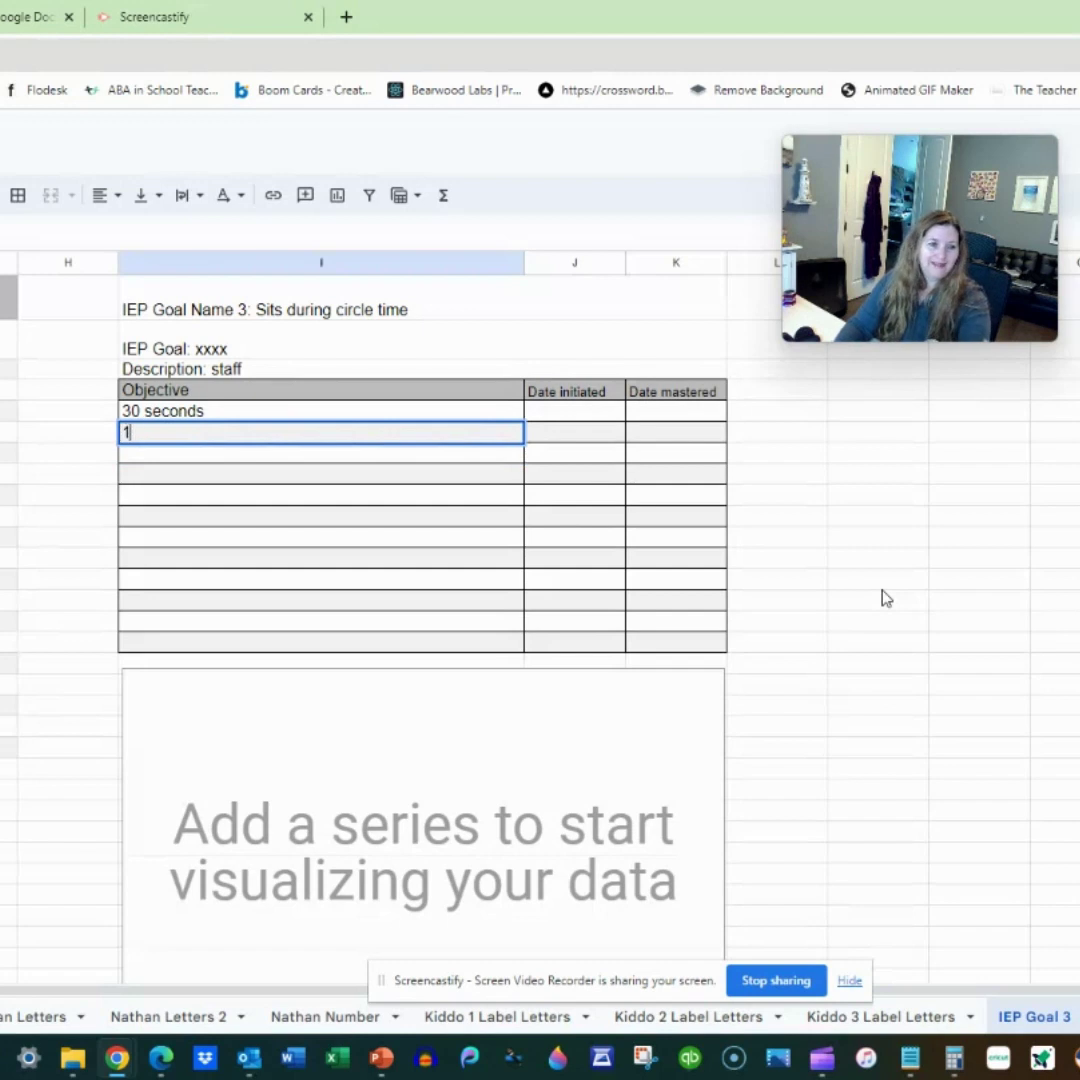
text( minute)
key(Return)
Step: Continue the Objective column with 2, 3, 4, 5 and 6 minutes
text(2)
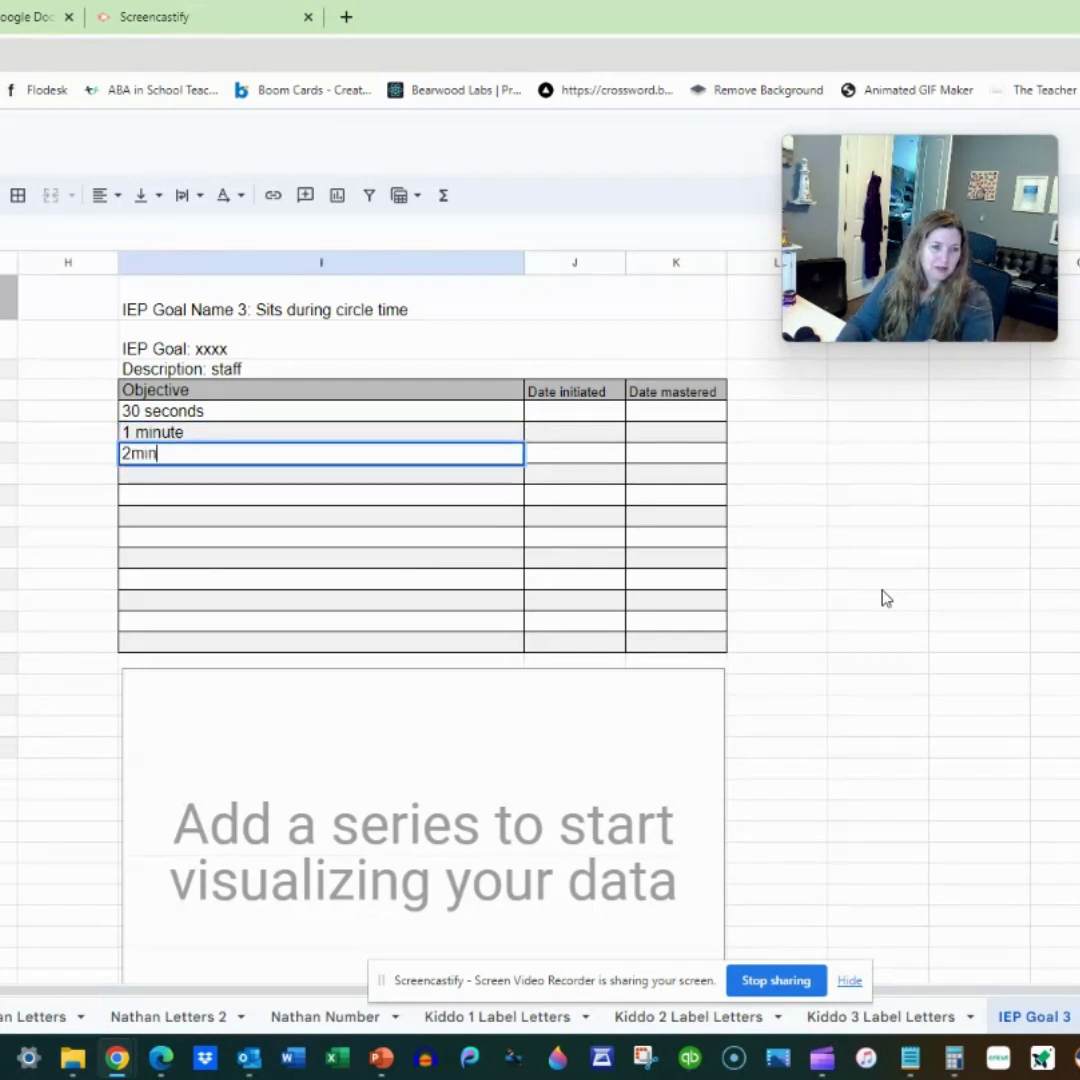
text( minutes)
key(Return)
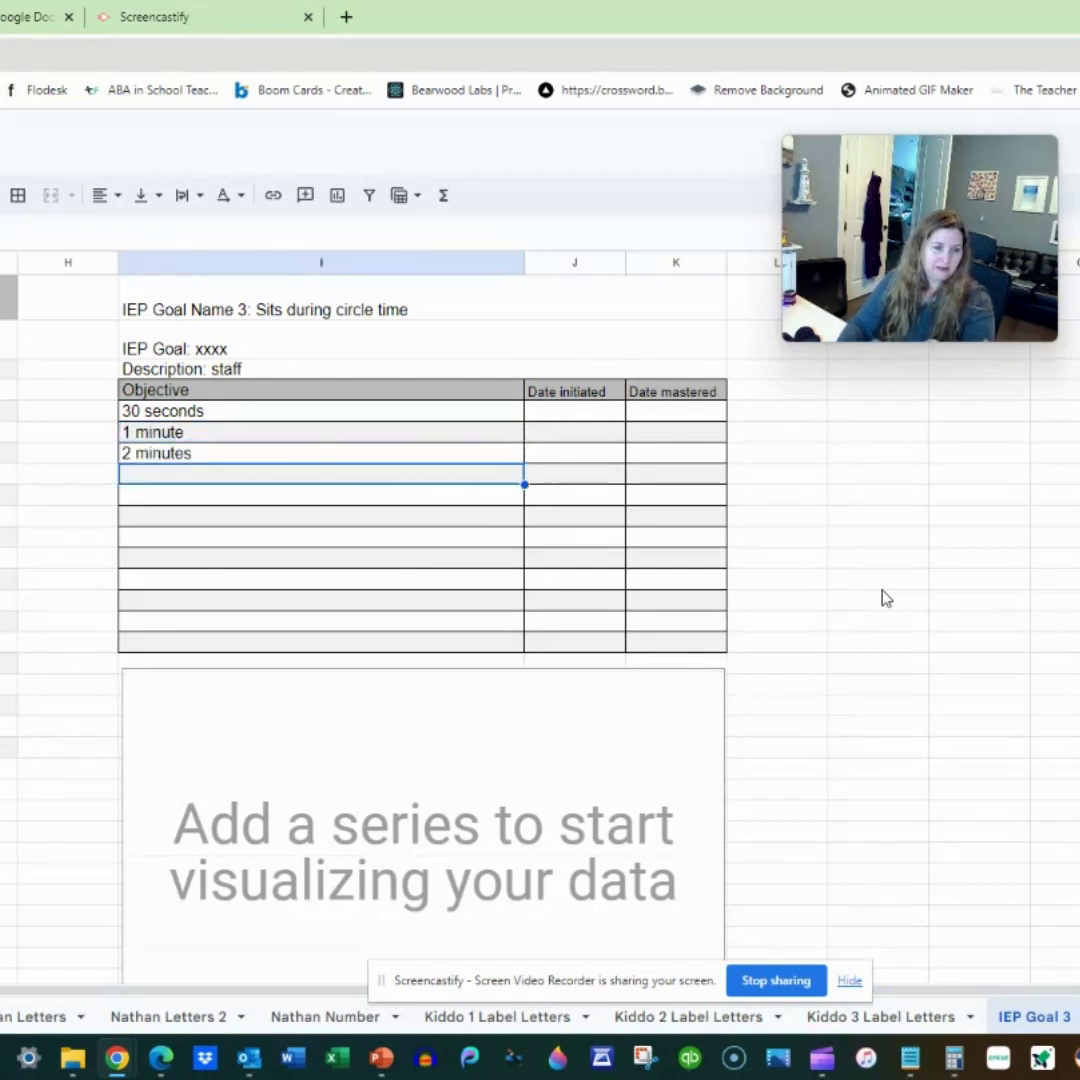
text(3 minutes)
key(Return)
text(4 minutes)
key(Return)
text(5 minutes)
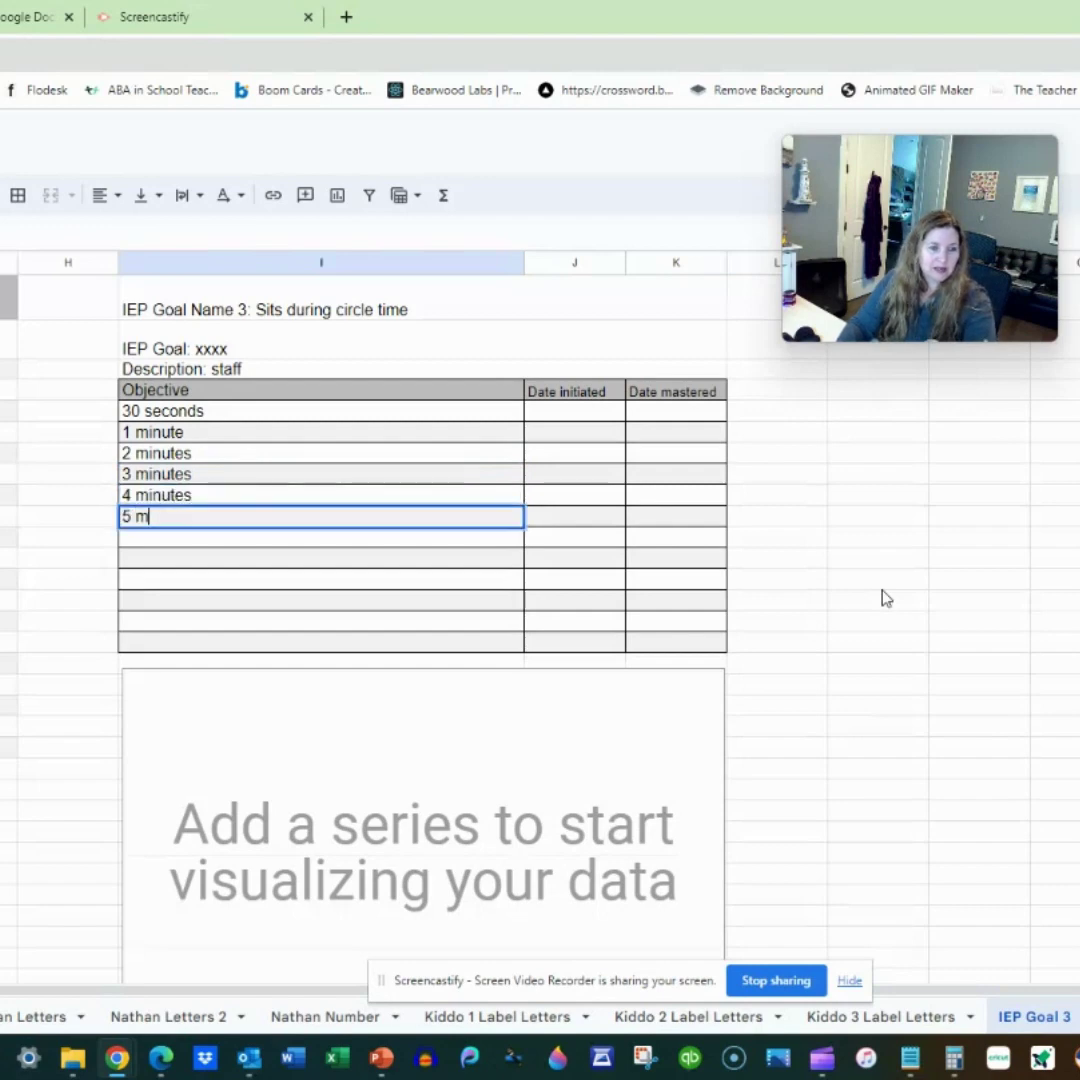
key(Return)
text(6 minutes)
key(Return)
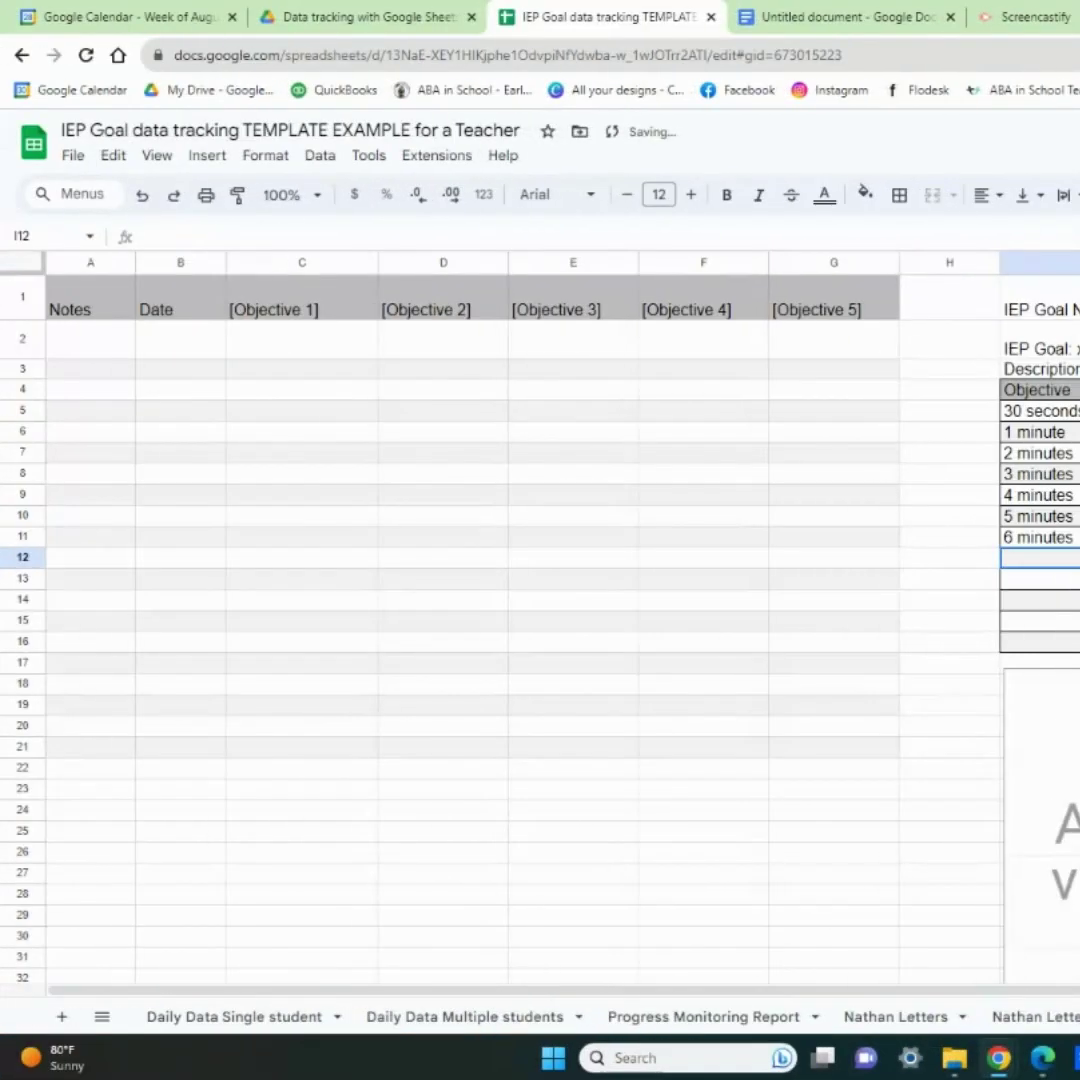
Step: Enter the student's initials in A2 and the note 'feeling sicks' in A3
click(80, 338)
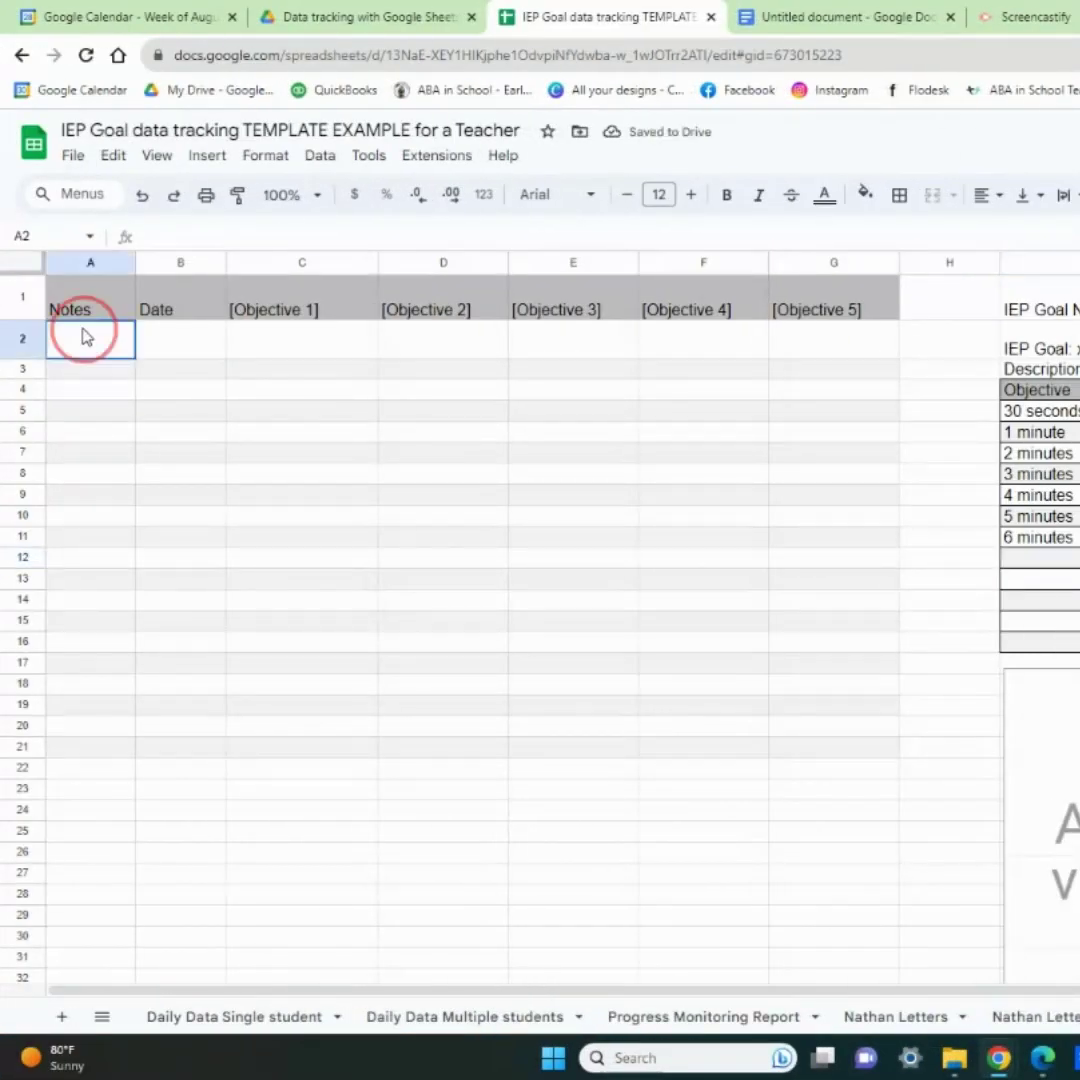
text(AJ)
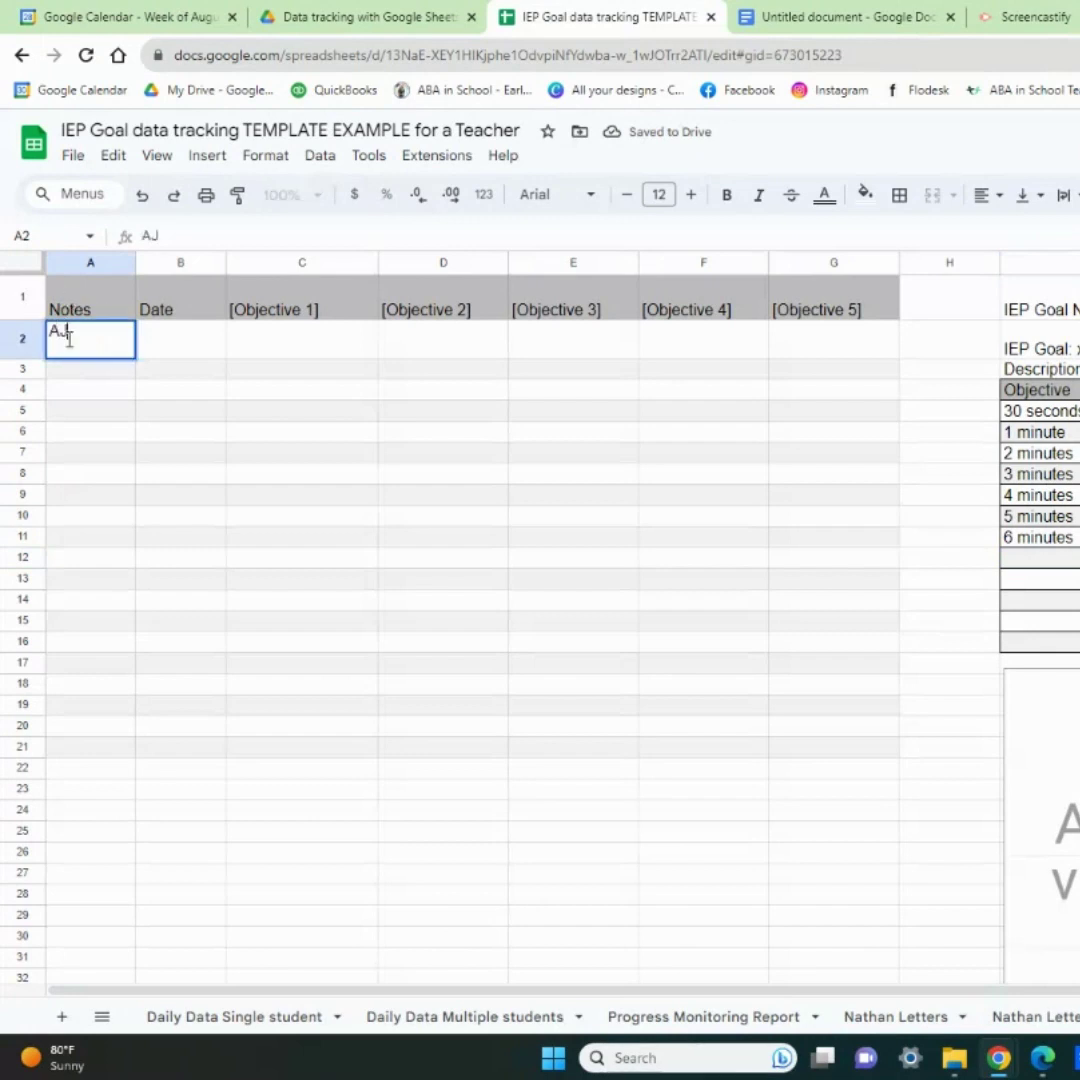
key(Return)
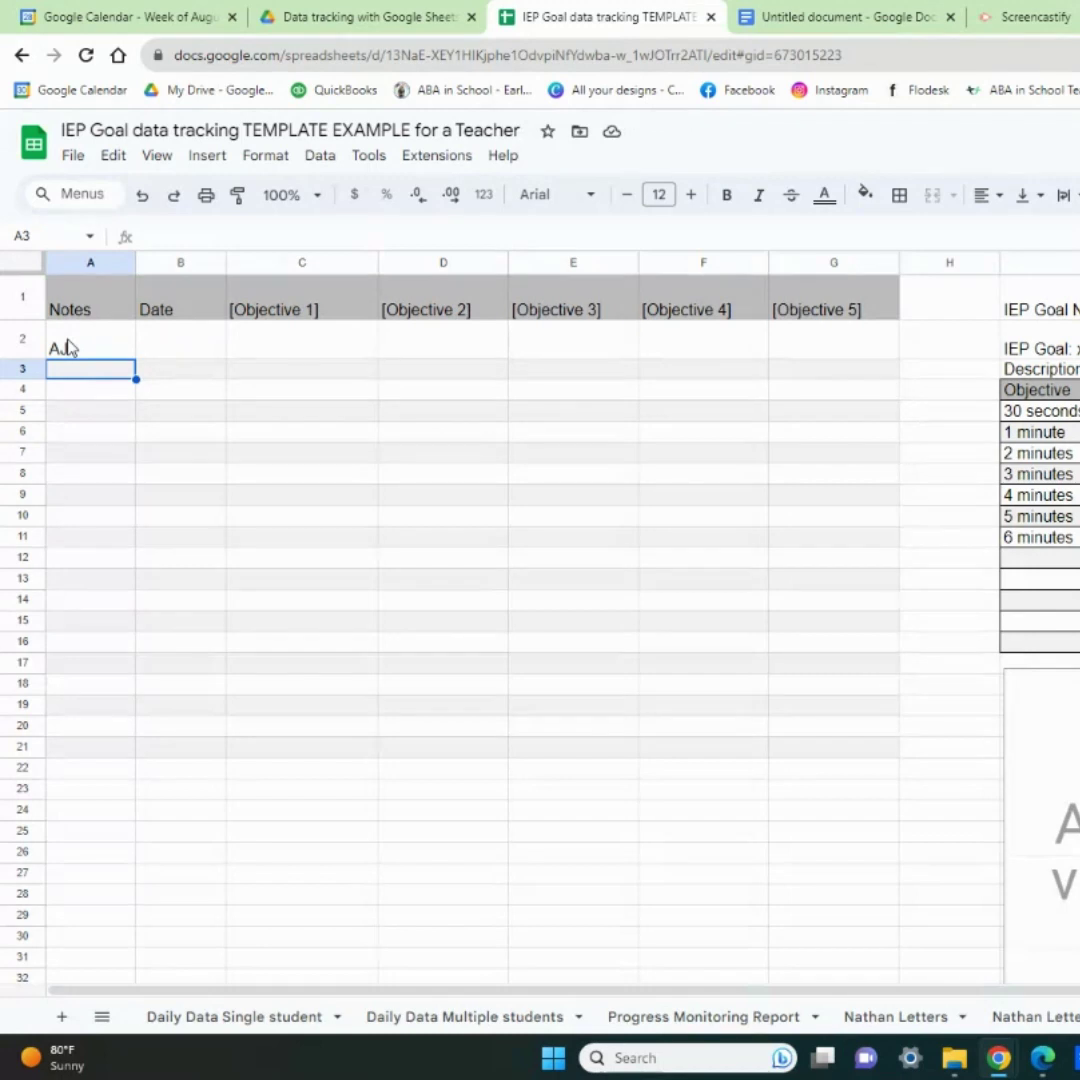
text(feeling sicks)
key(Return)
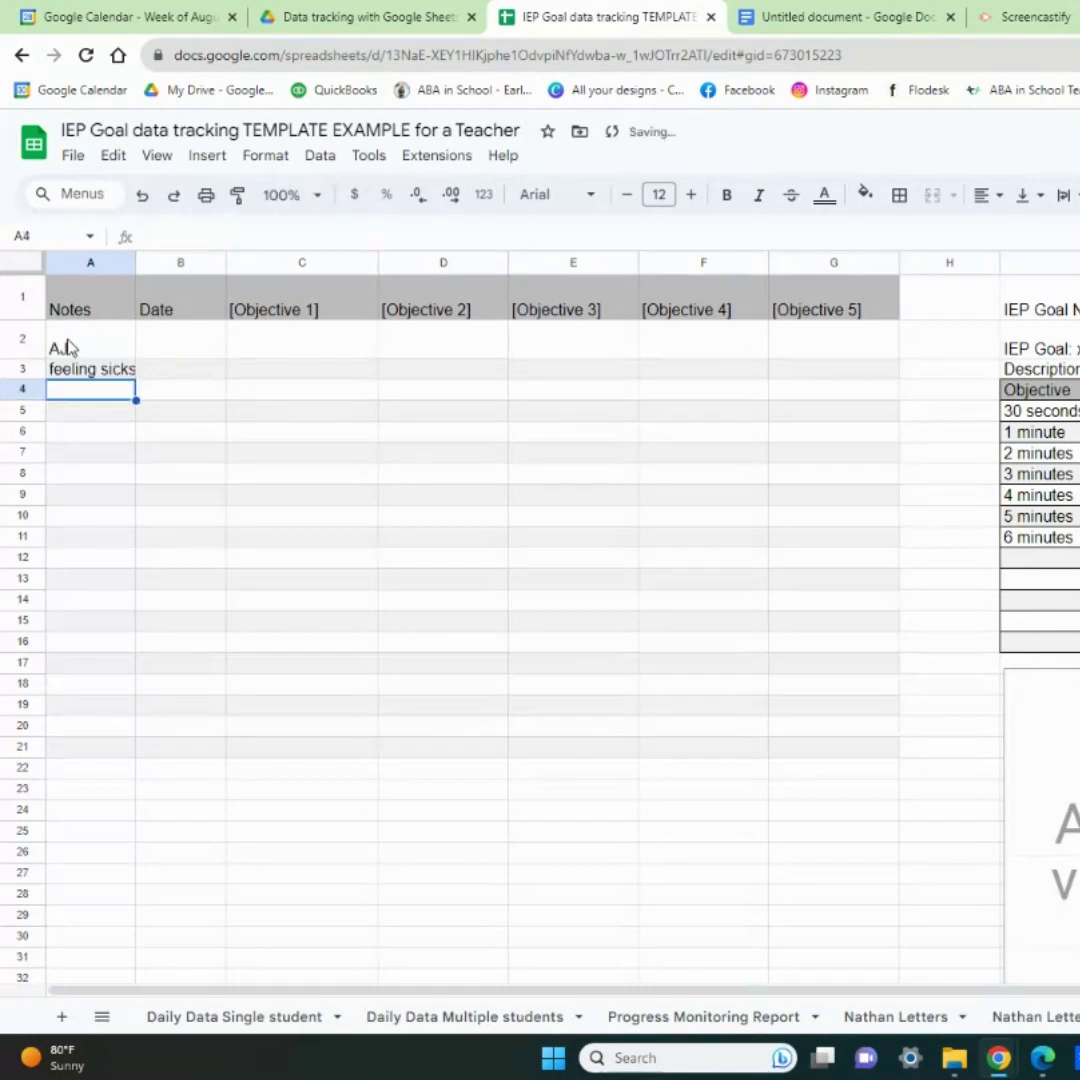
key(Up)
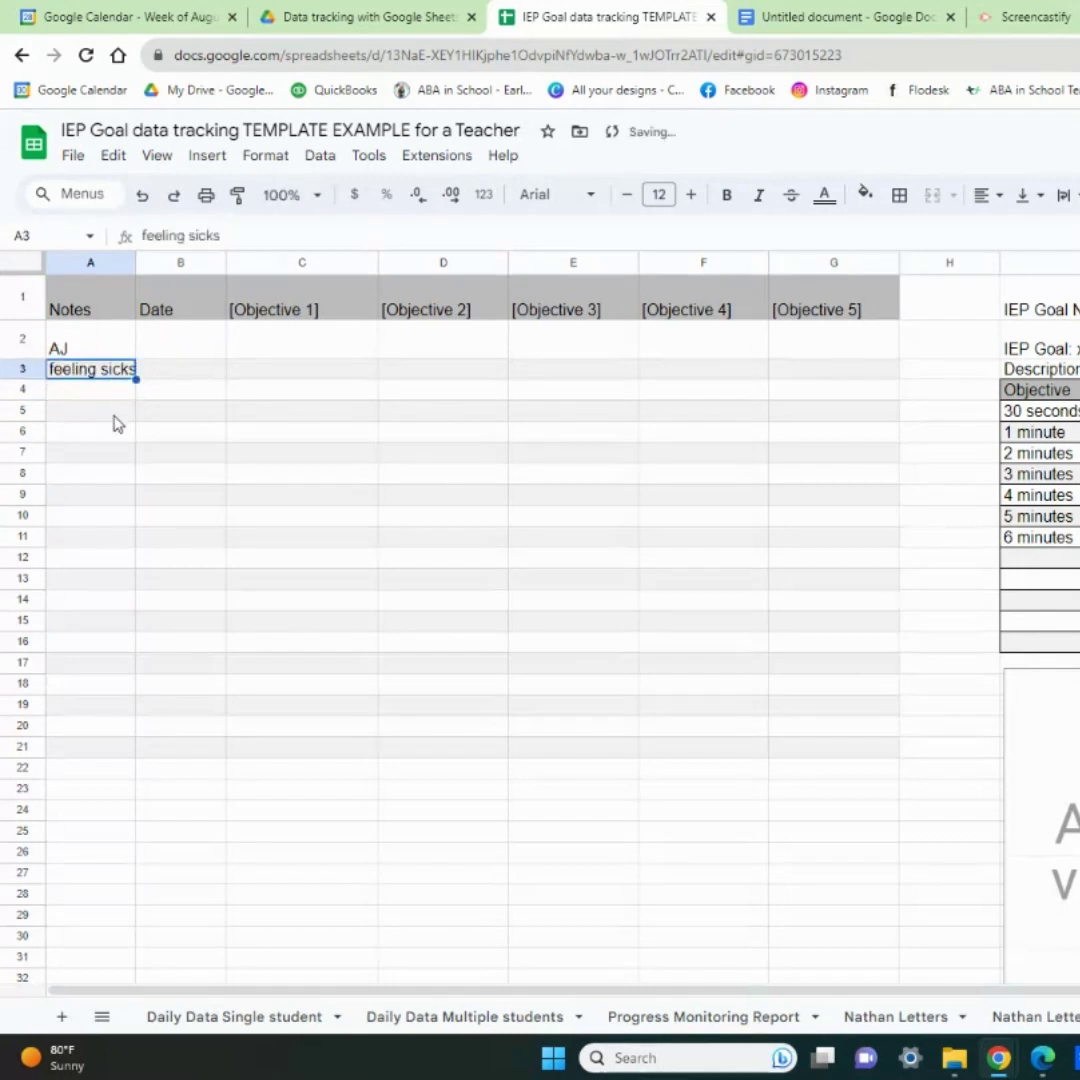
Step: Enter the dates 8/30/23 in B2 and 9/1/23 in B3
click(164, 334)
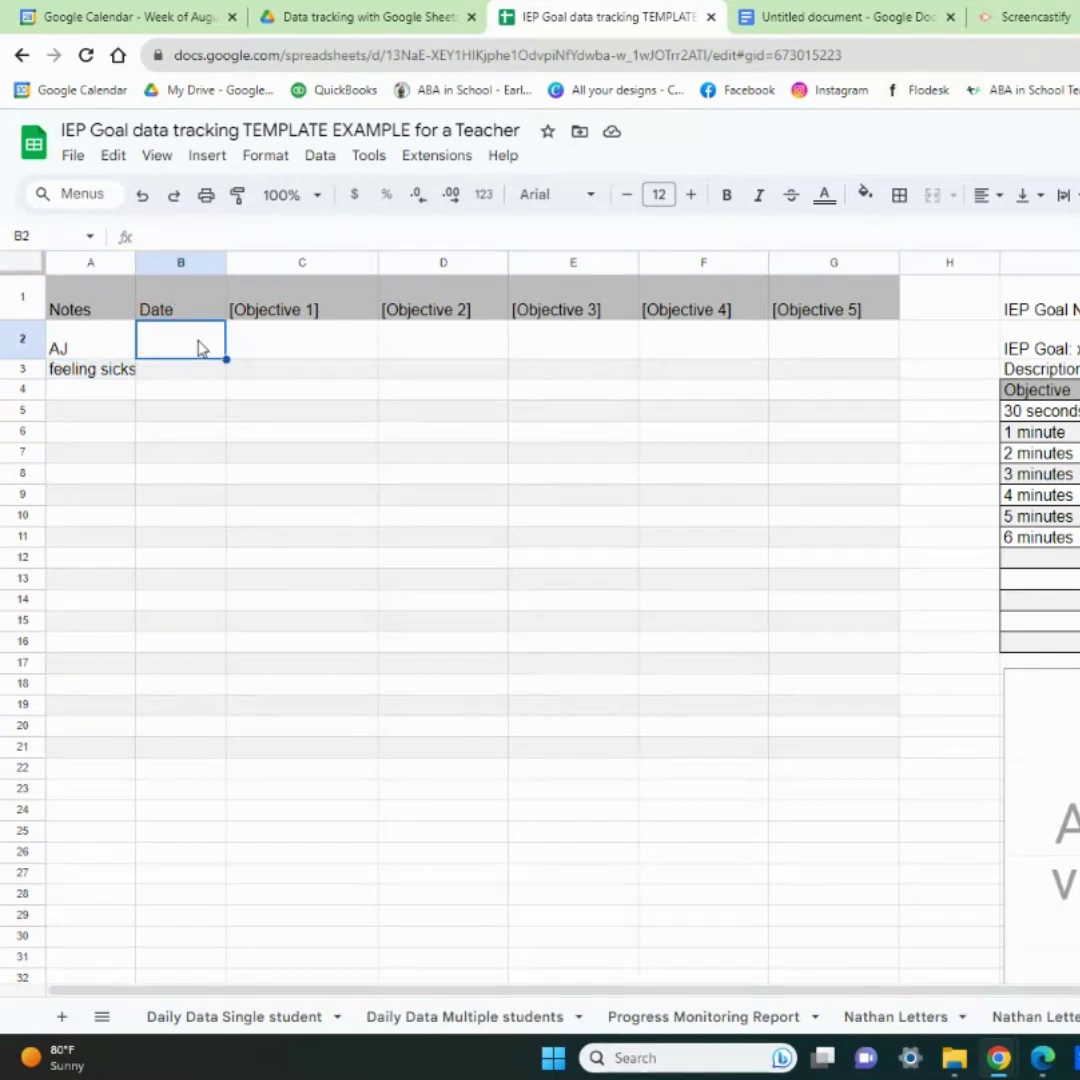
text(8/30/23)
key(Tab)
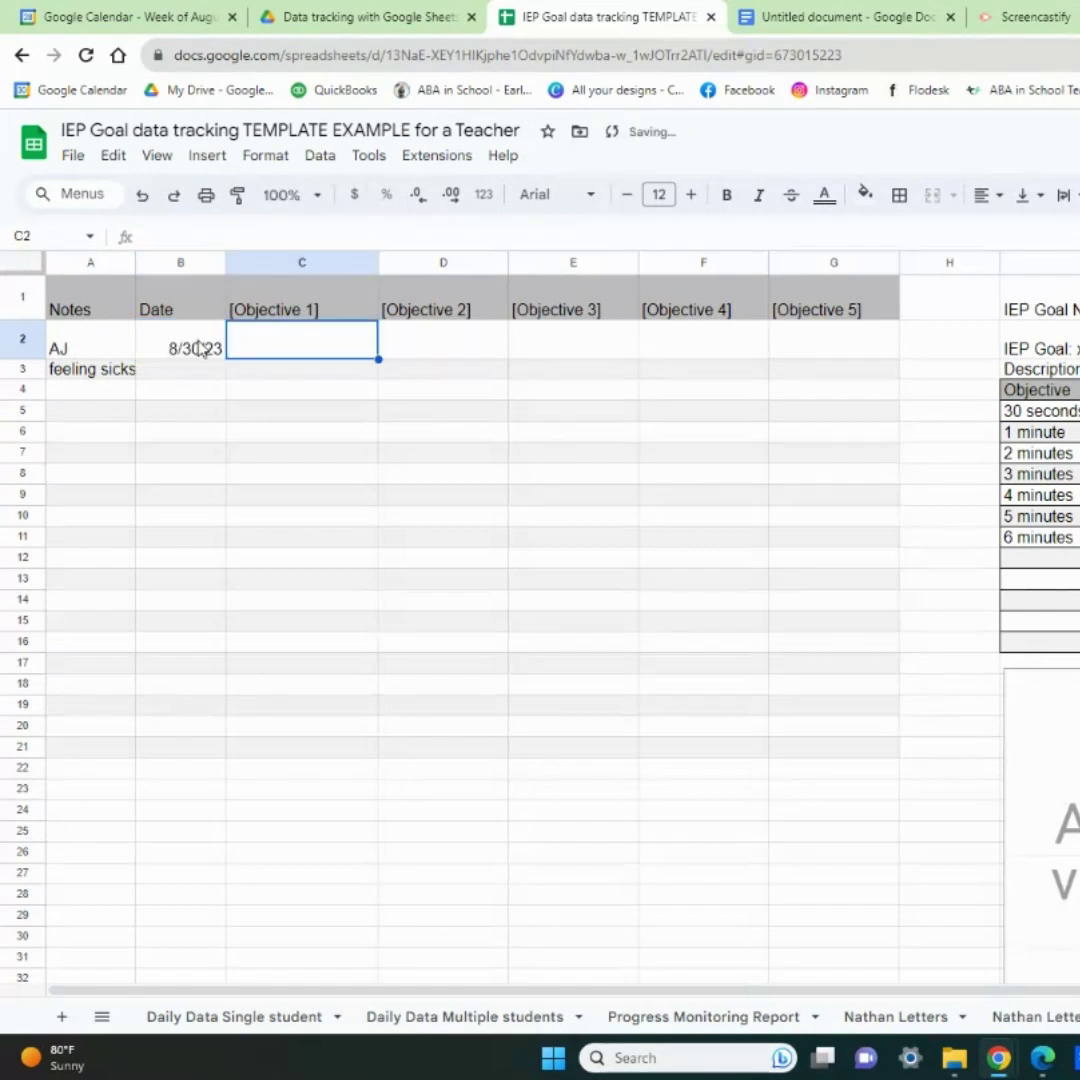
key(Return)
text(8)
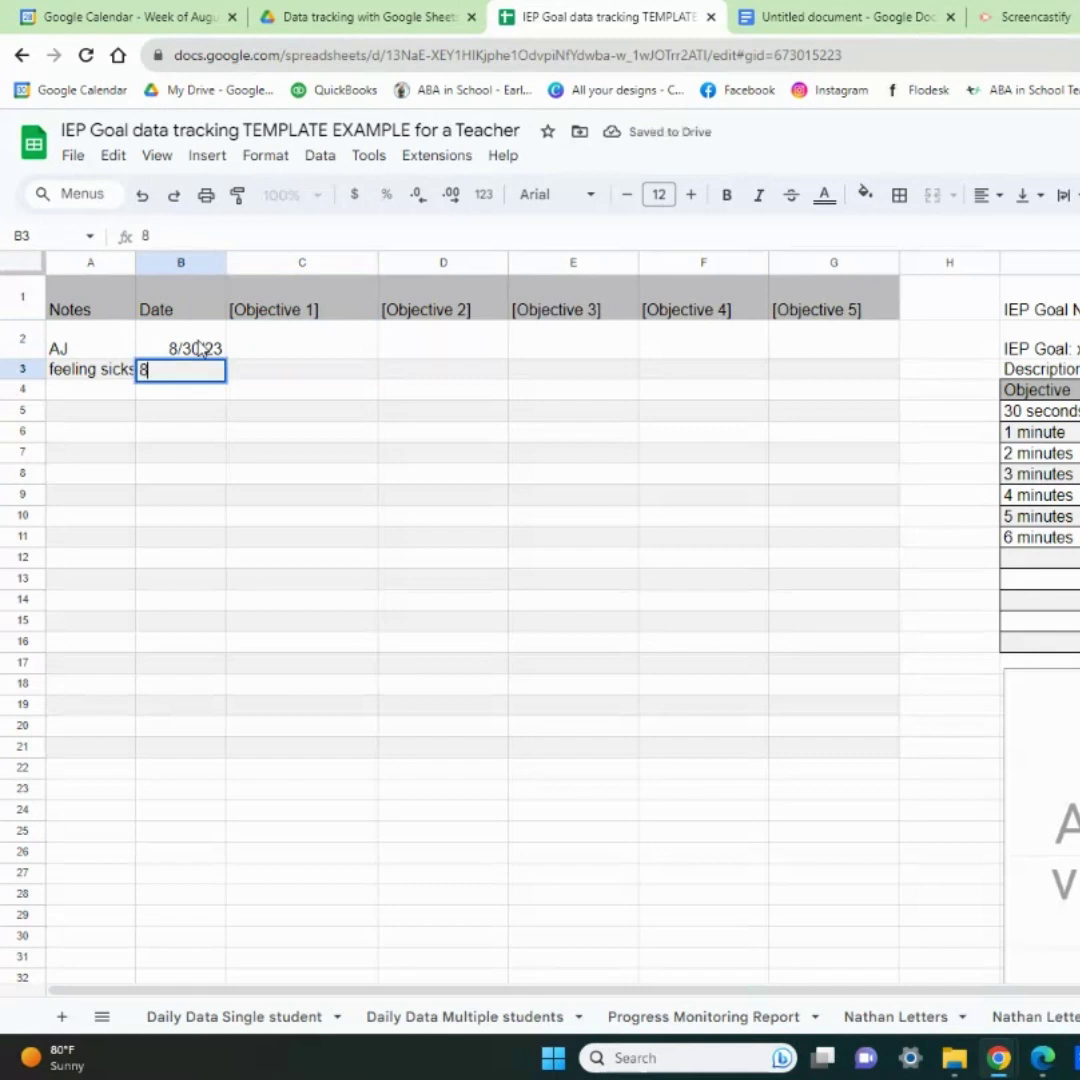
key(BackSpace)
text(9/1/23)
key(Return)
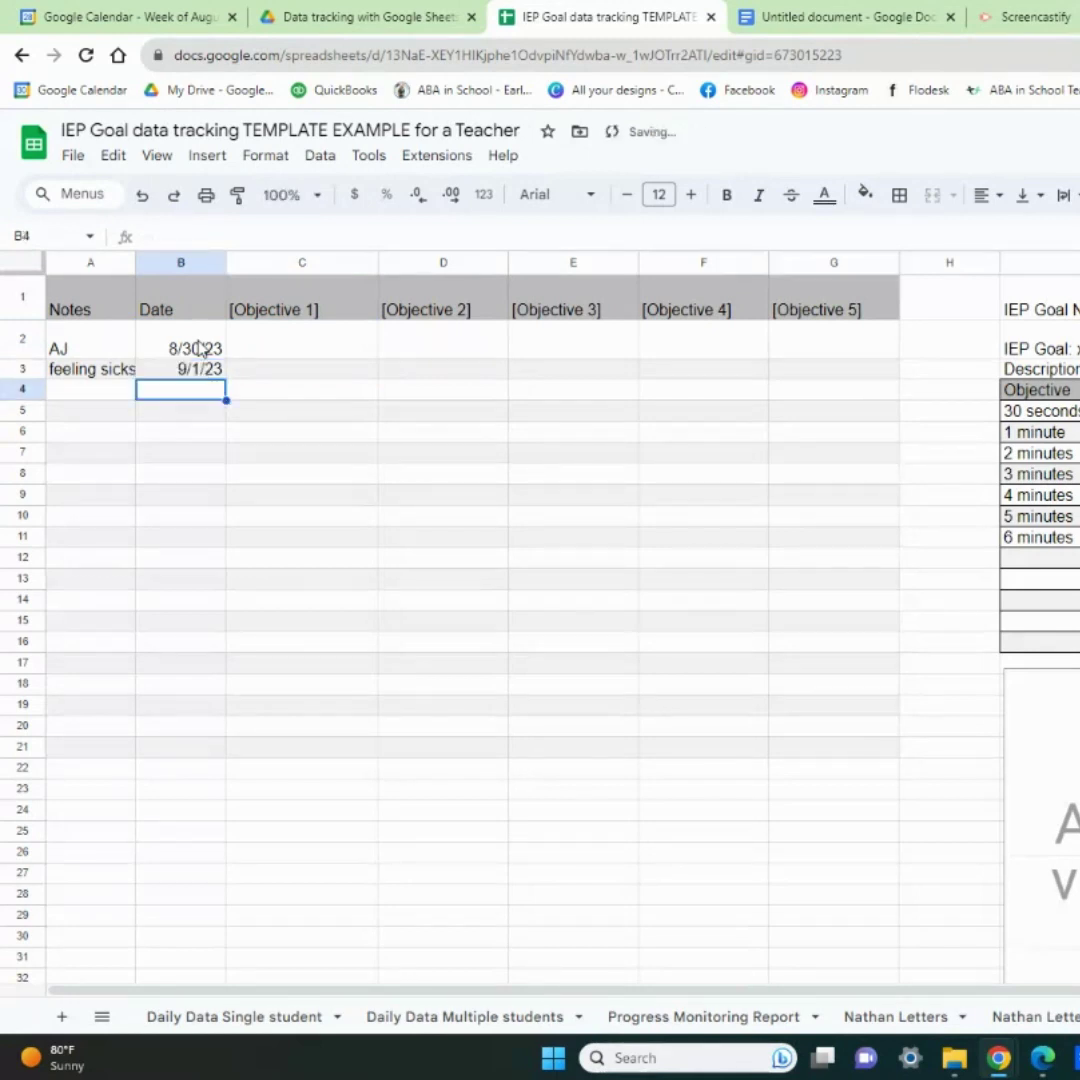
Step: Link the first three objective headers to the 30 seconds, 1 minute and 2 minutes objectives
click(331, 349)
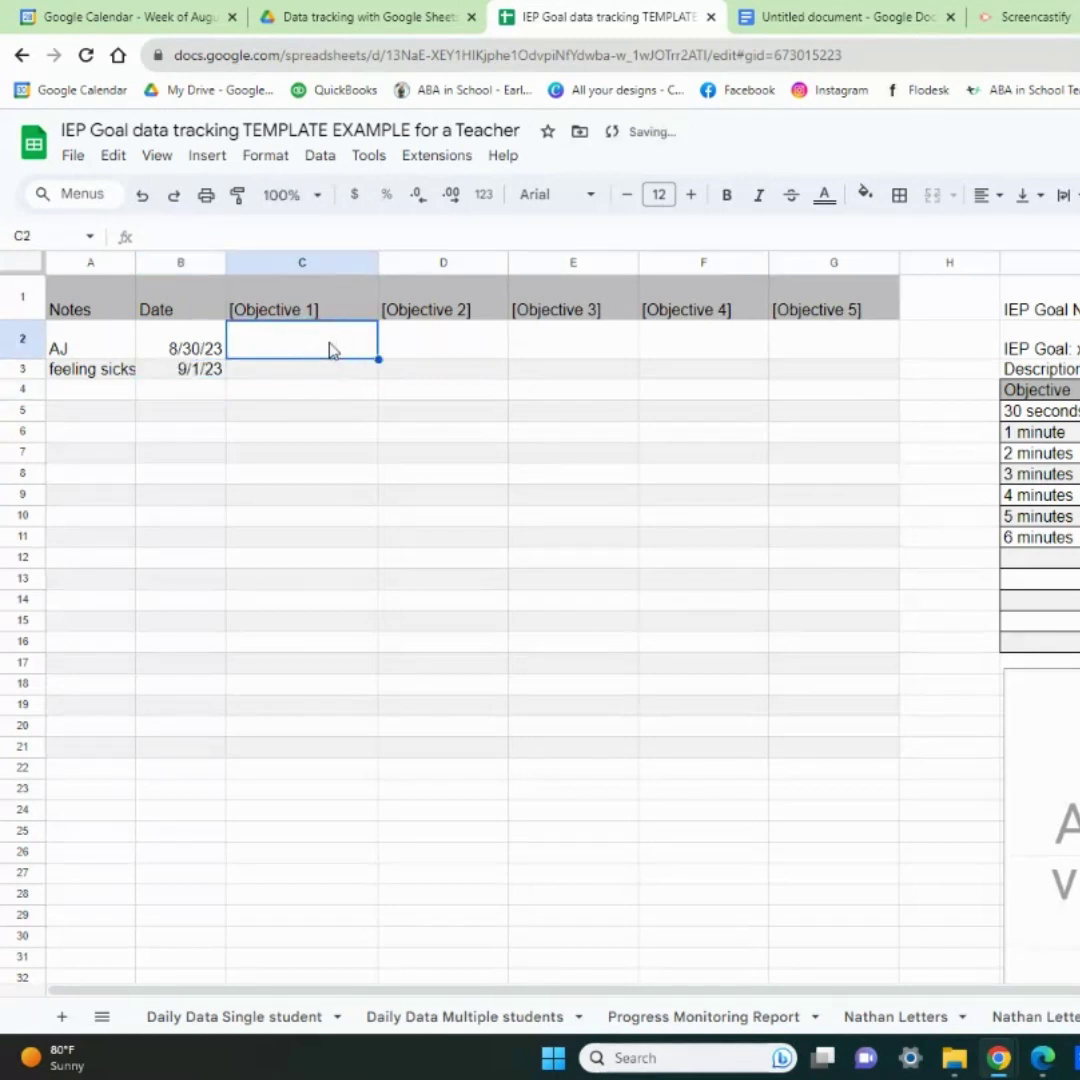
click(295, 314)
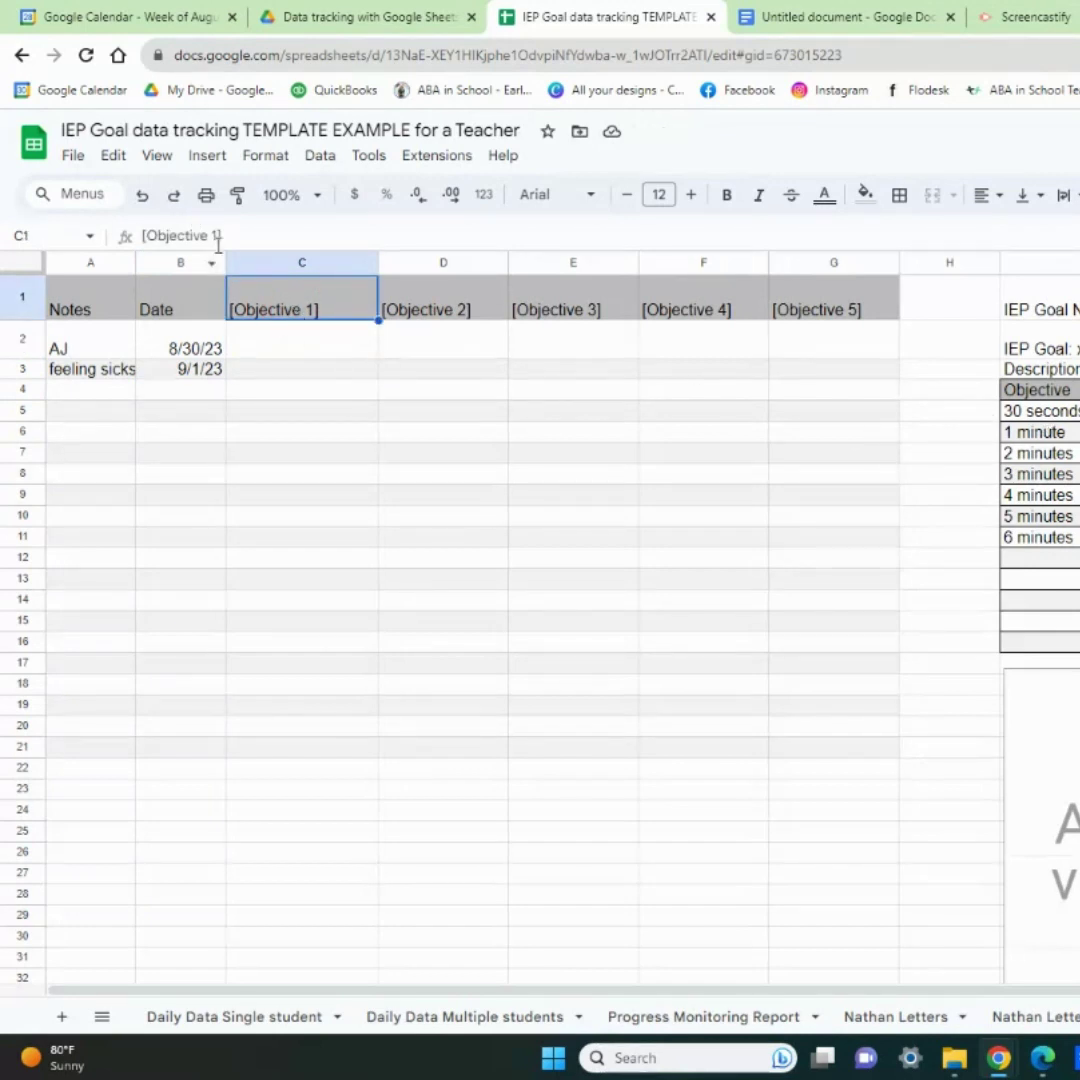
key(BackSpace)
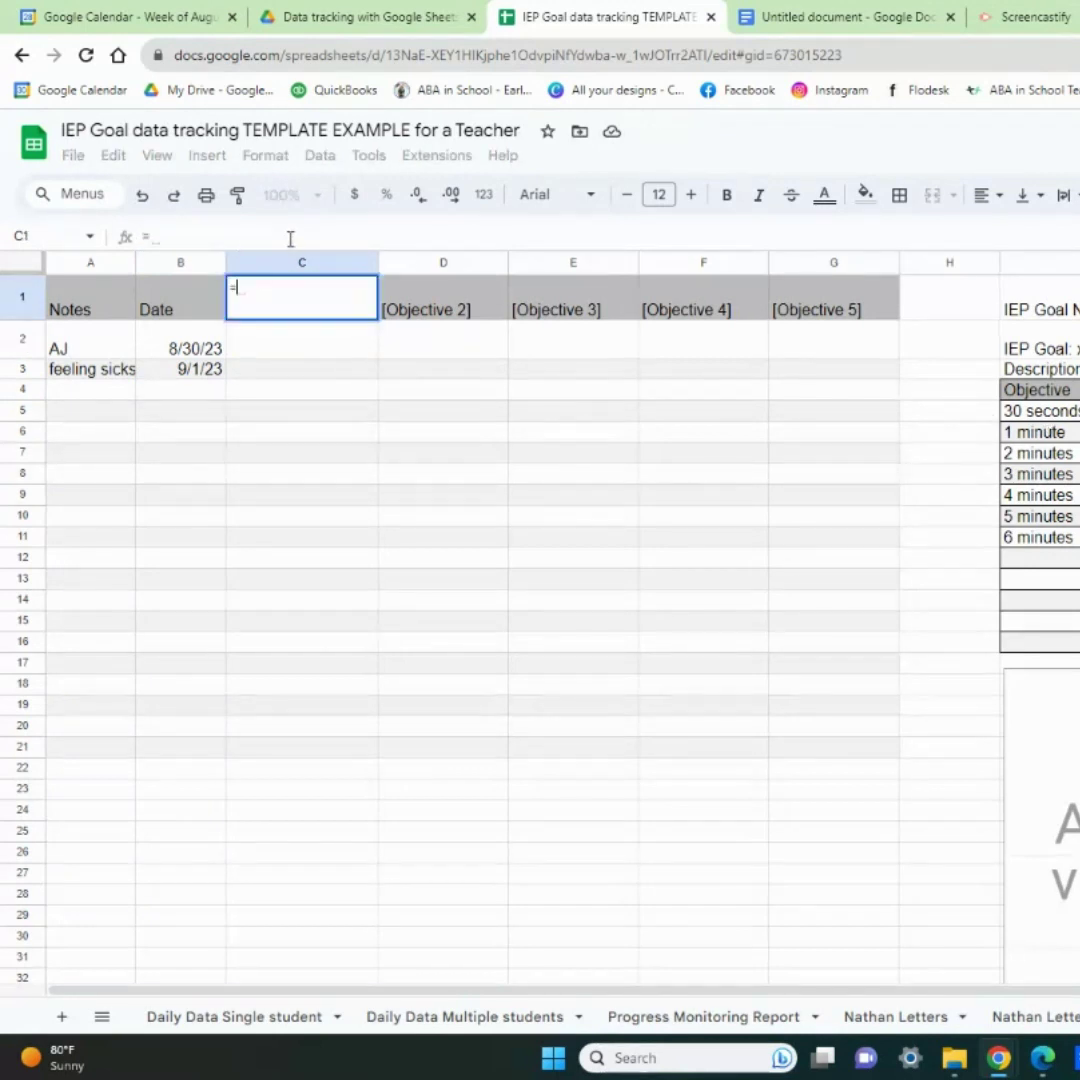
click(745, 414)
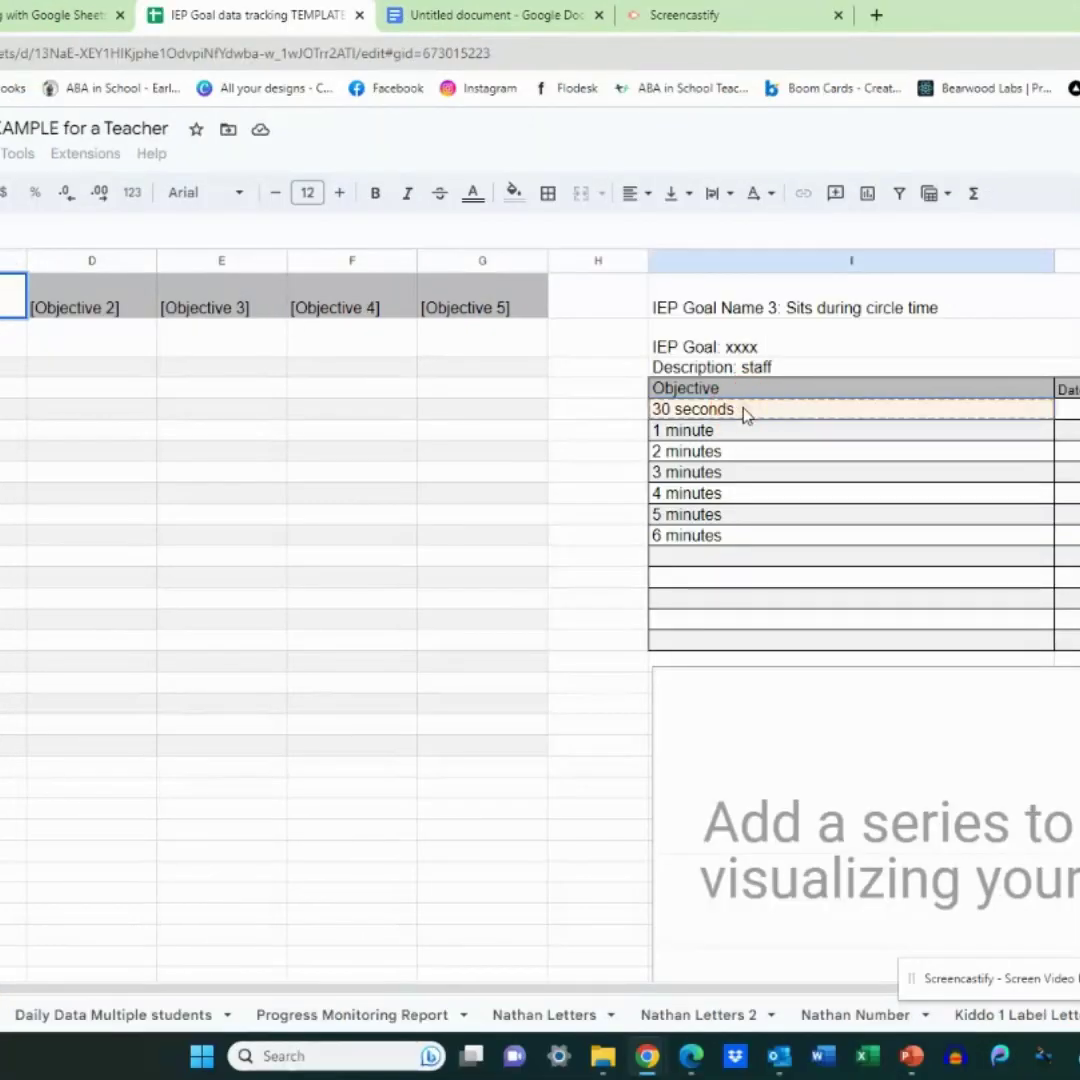
key(Return)
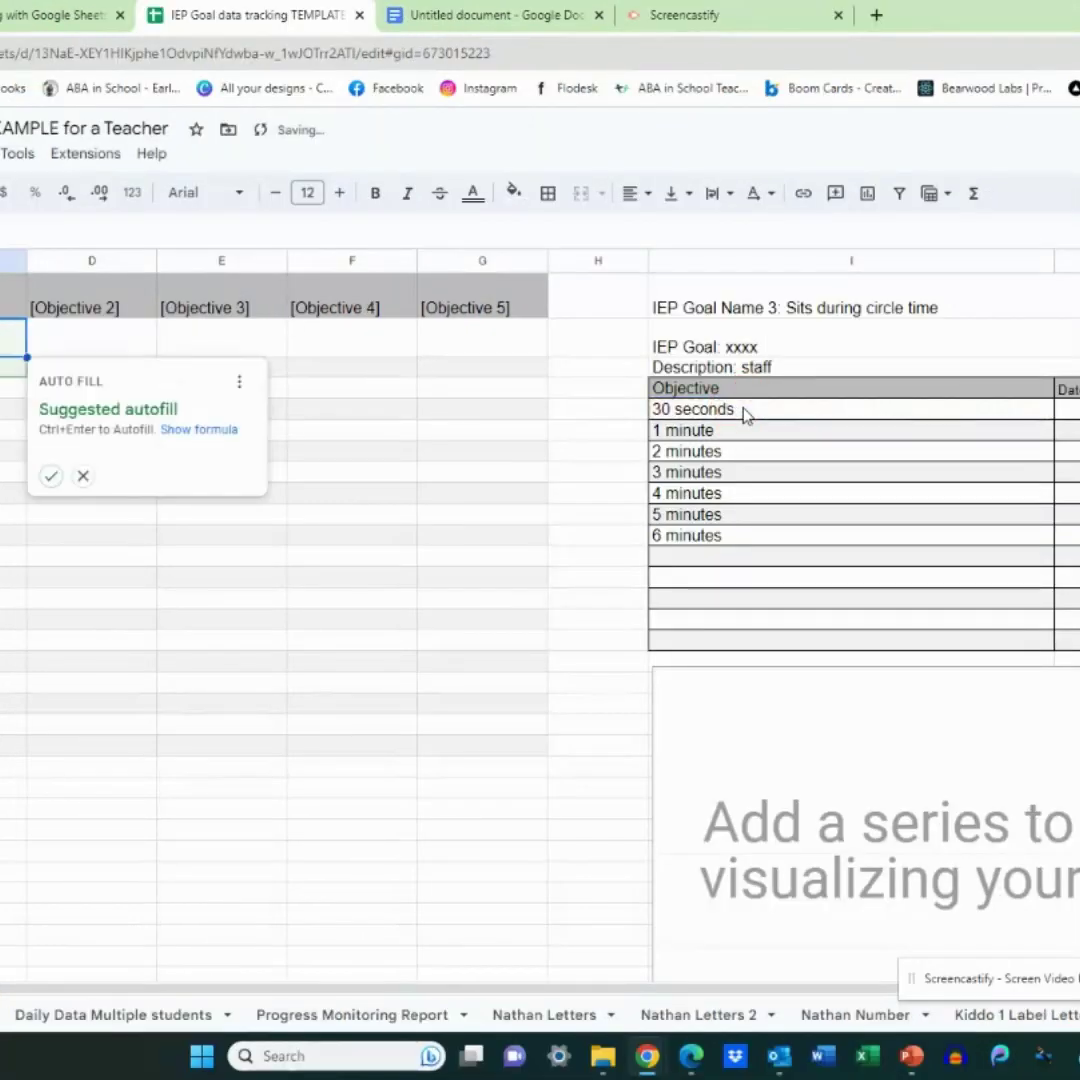
click(67, 298)
text(=)
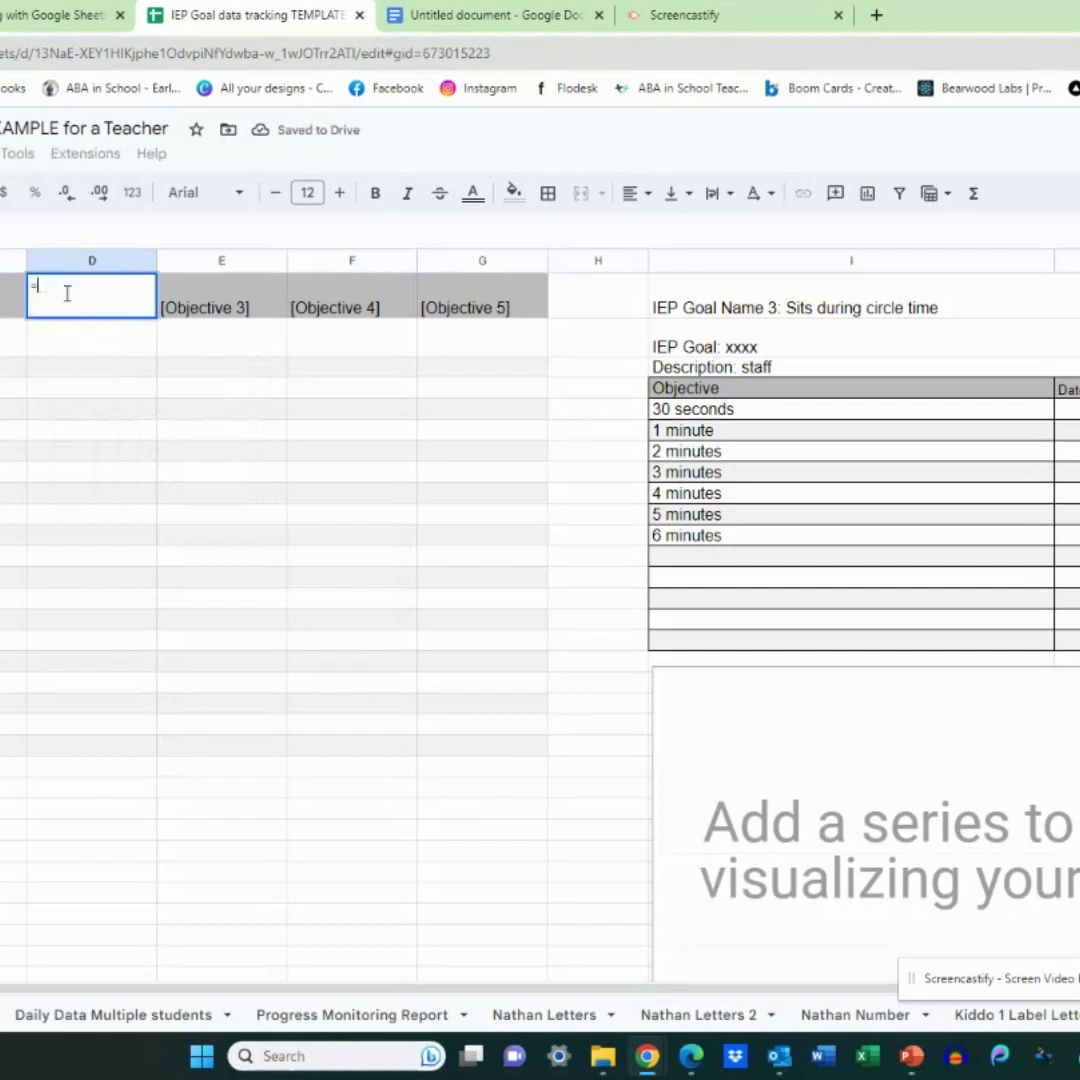
click(706, 434)
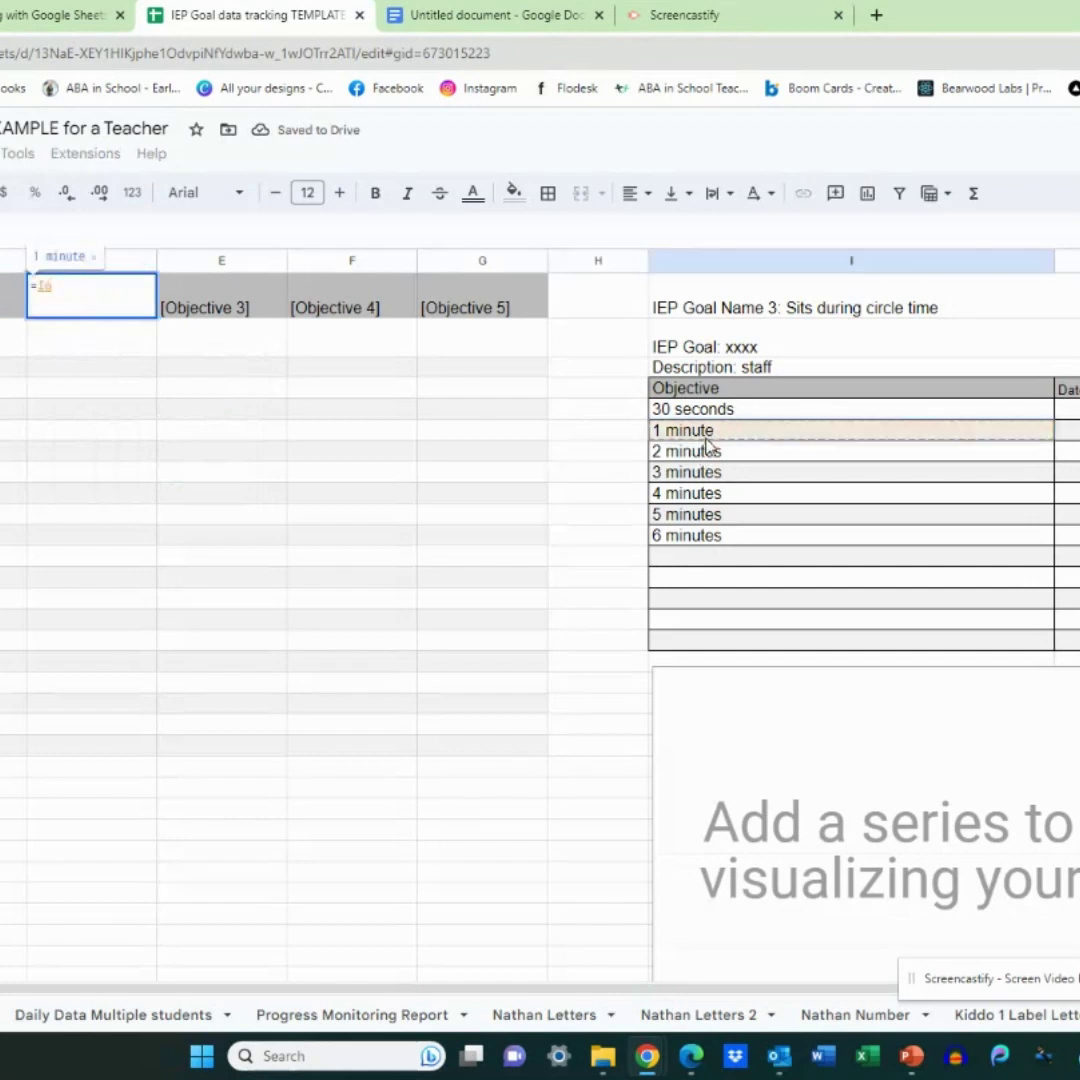
key(Return)
click(243, 306)
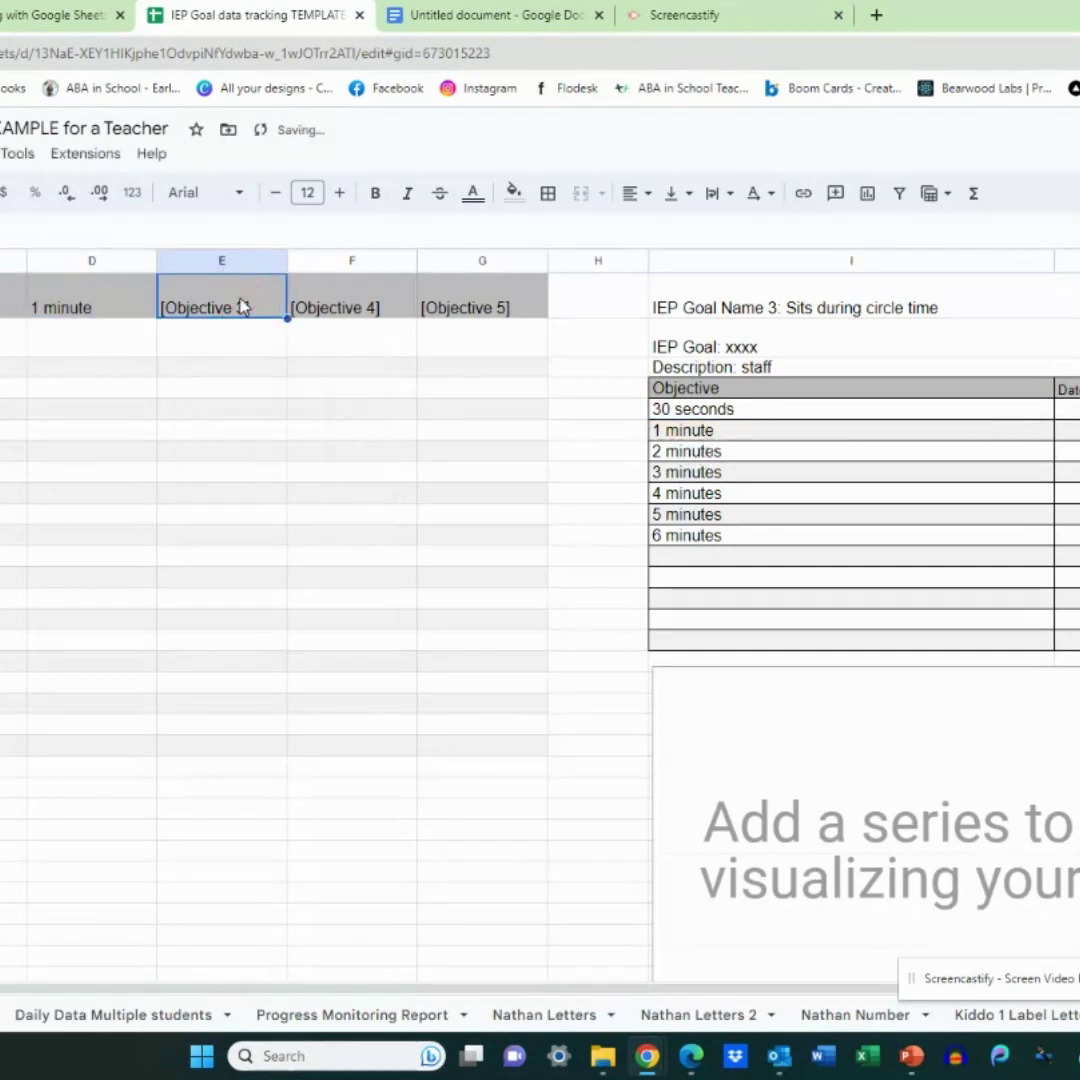
text(=)
click(675, 455)
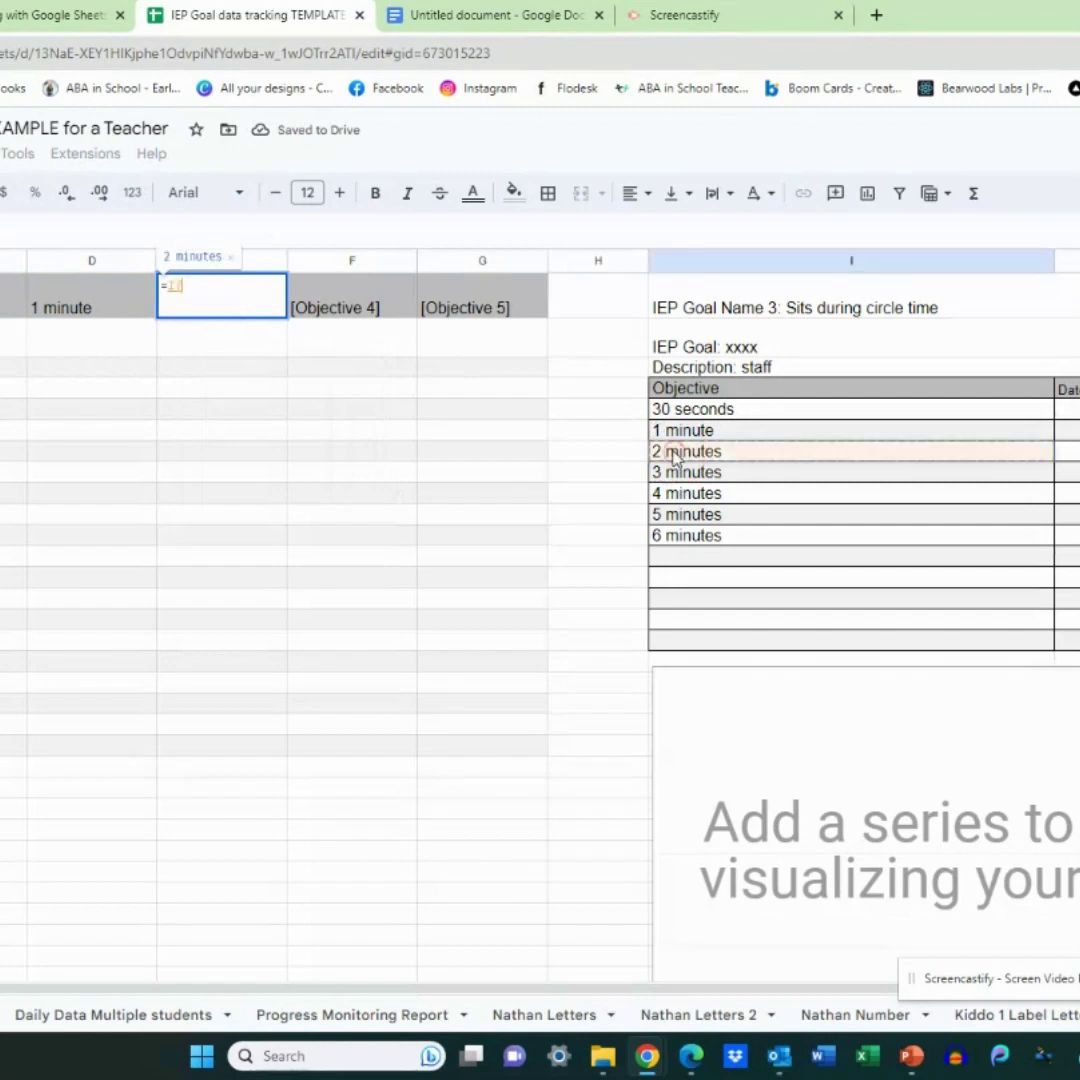
key(Return)
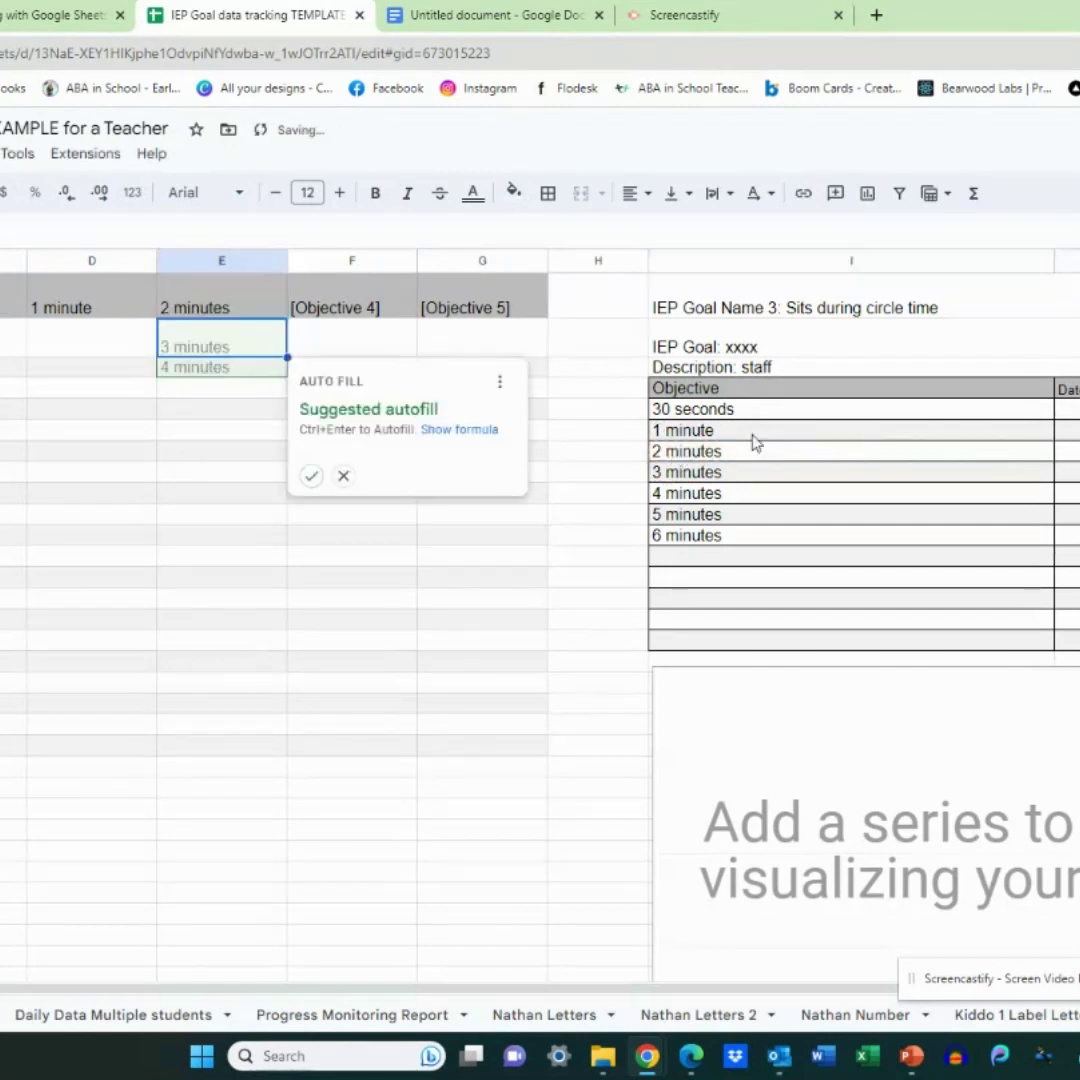
Step: Link the fourth and fifth headers to the 3 minutes and 4 minutes objectives
click(322, 302)
text(=)
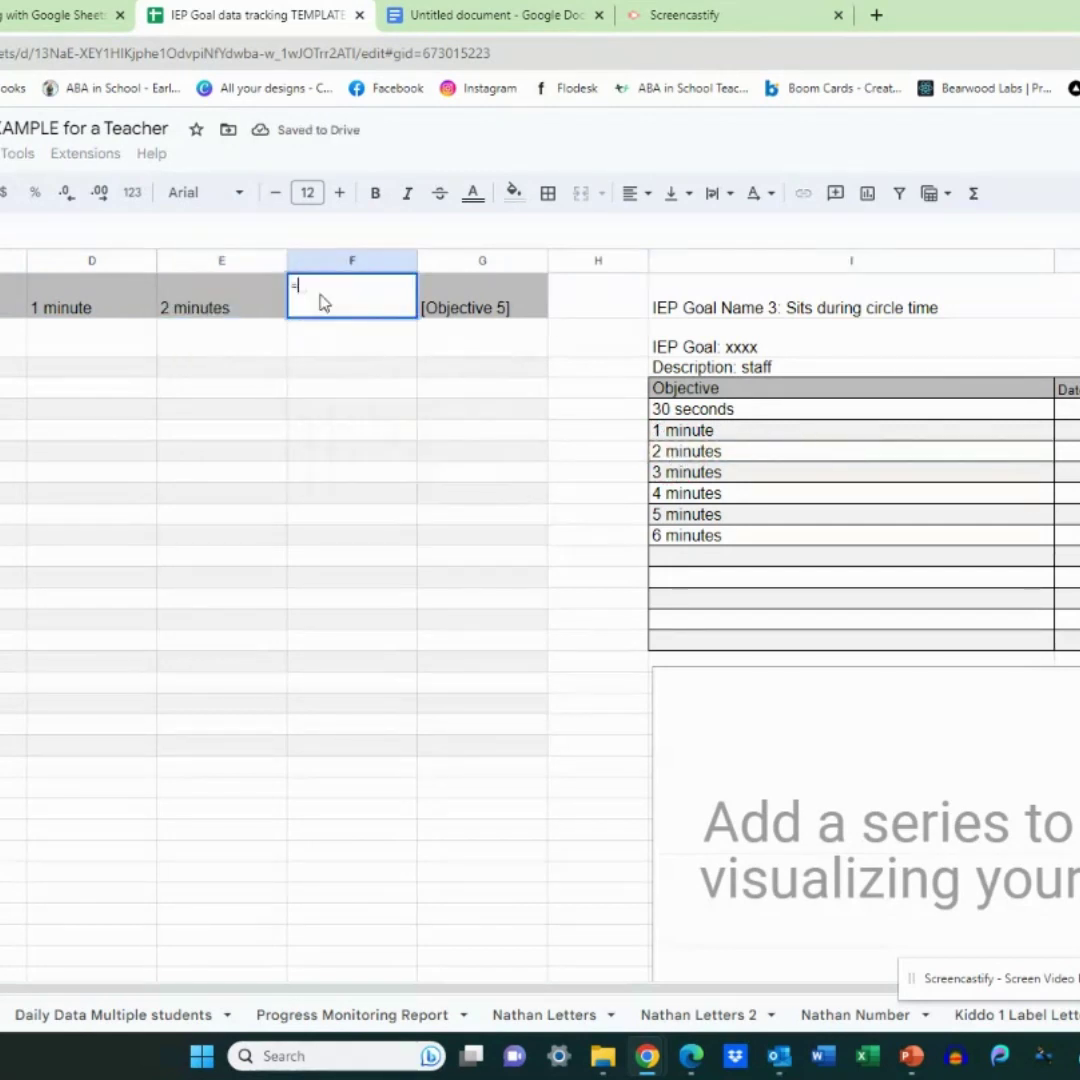
click(718, 473)
click(482, 310)
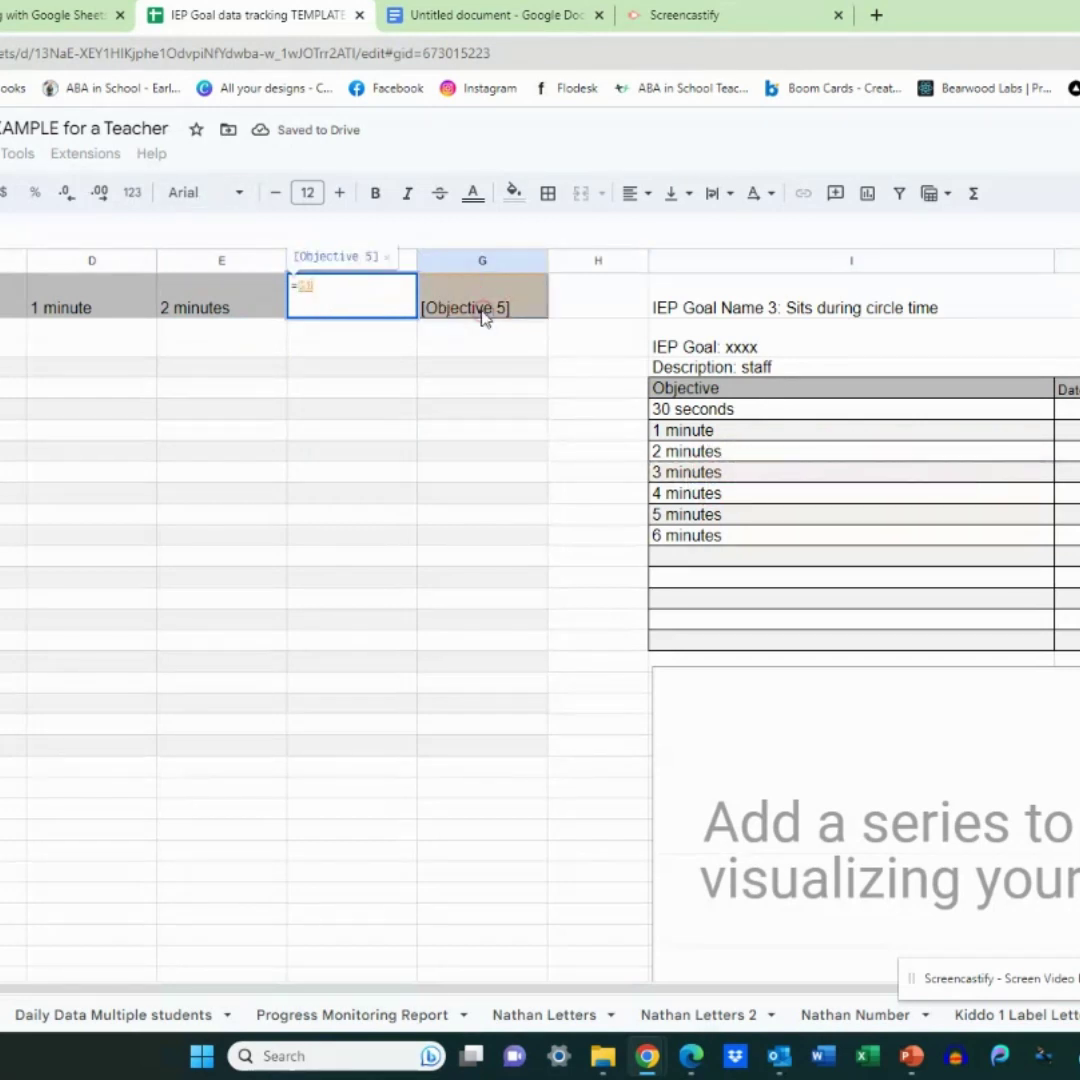
click(686, 474)
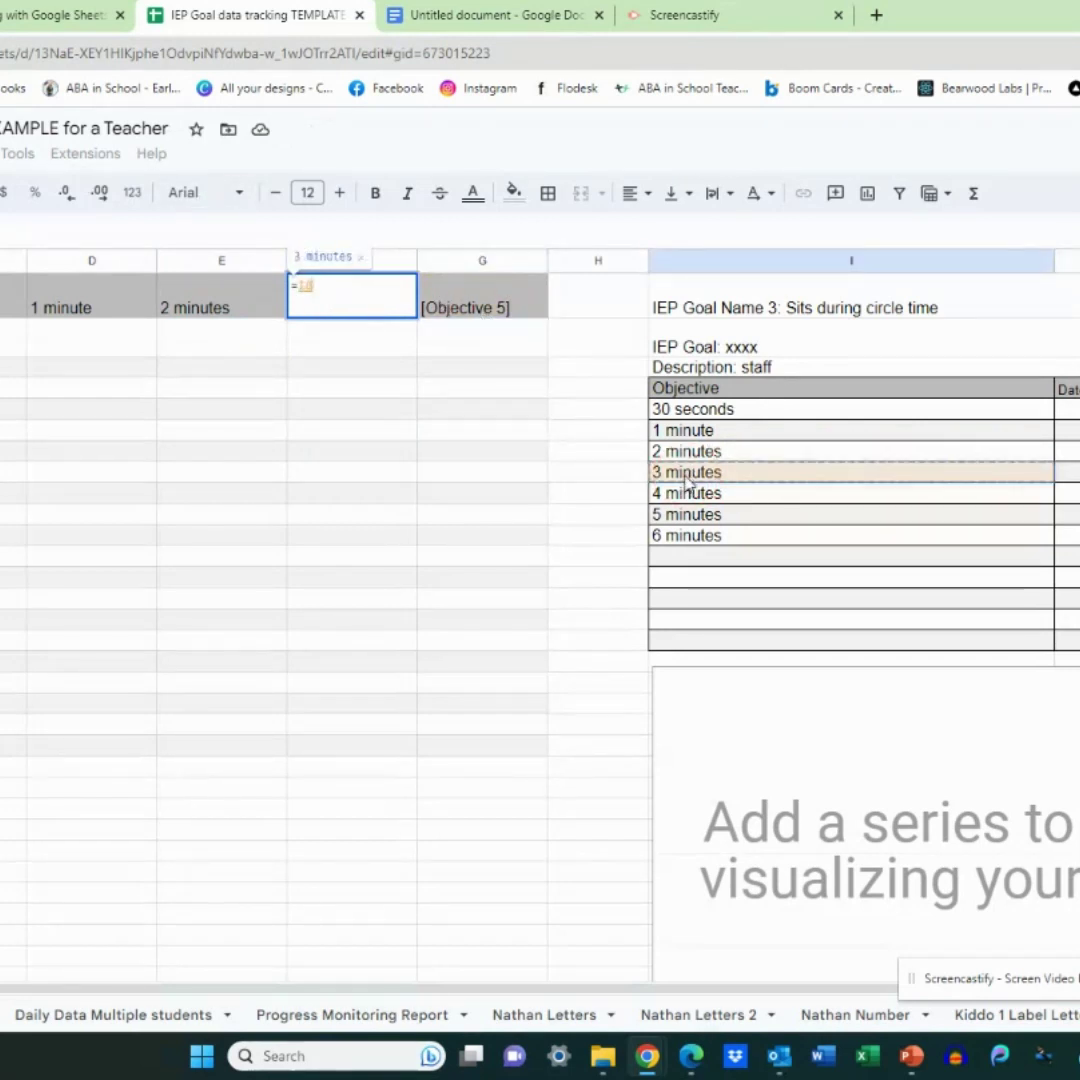
key(Return)
click(511, 304)
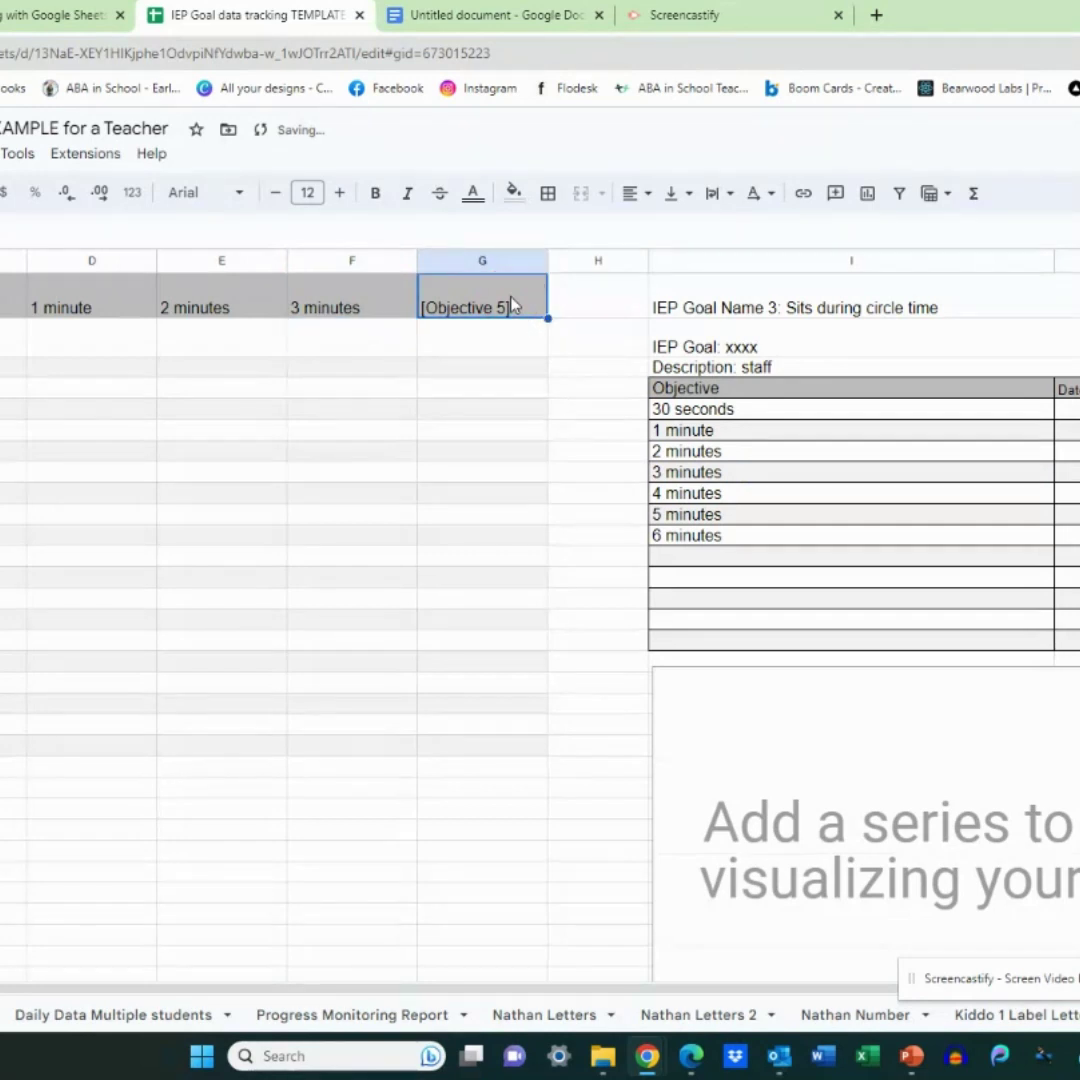
text(=)
click(755, 495)
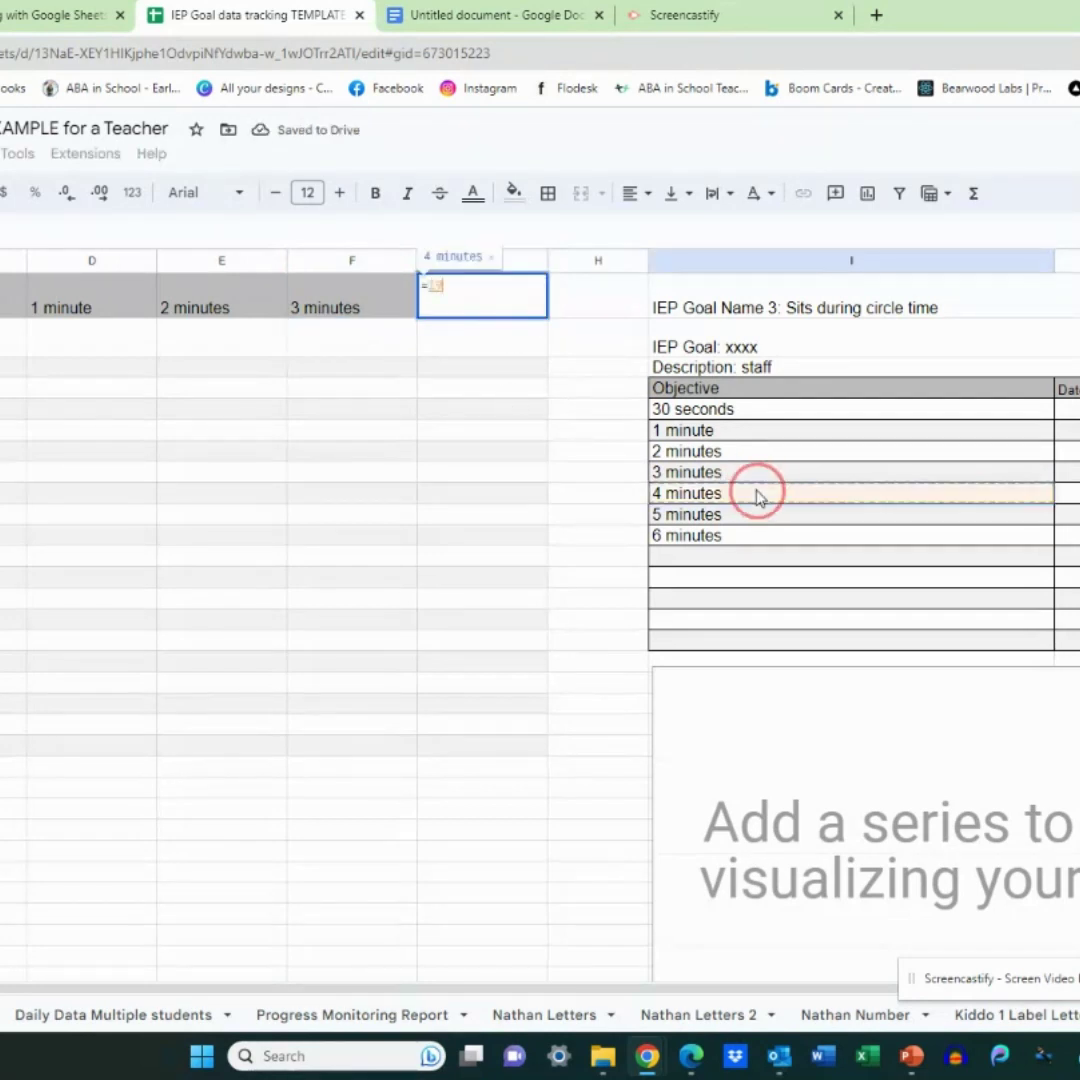
key(Return)
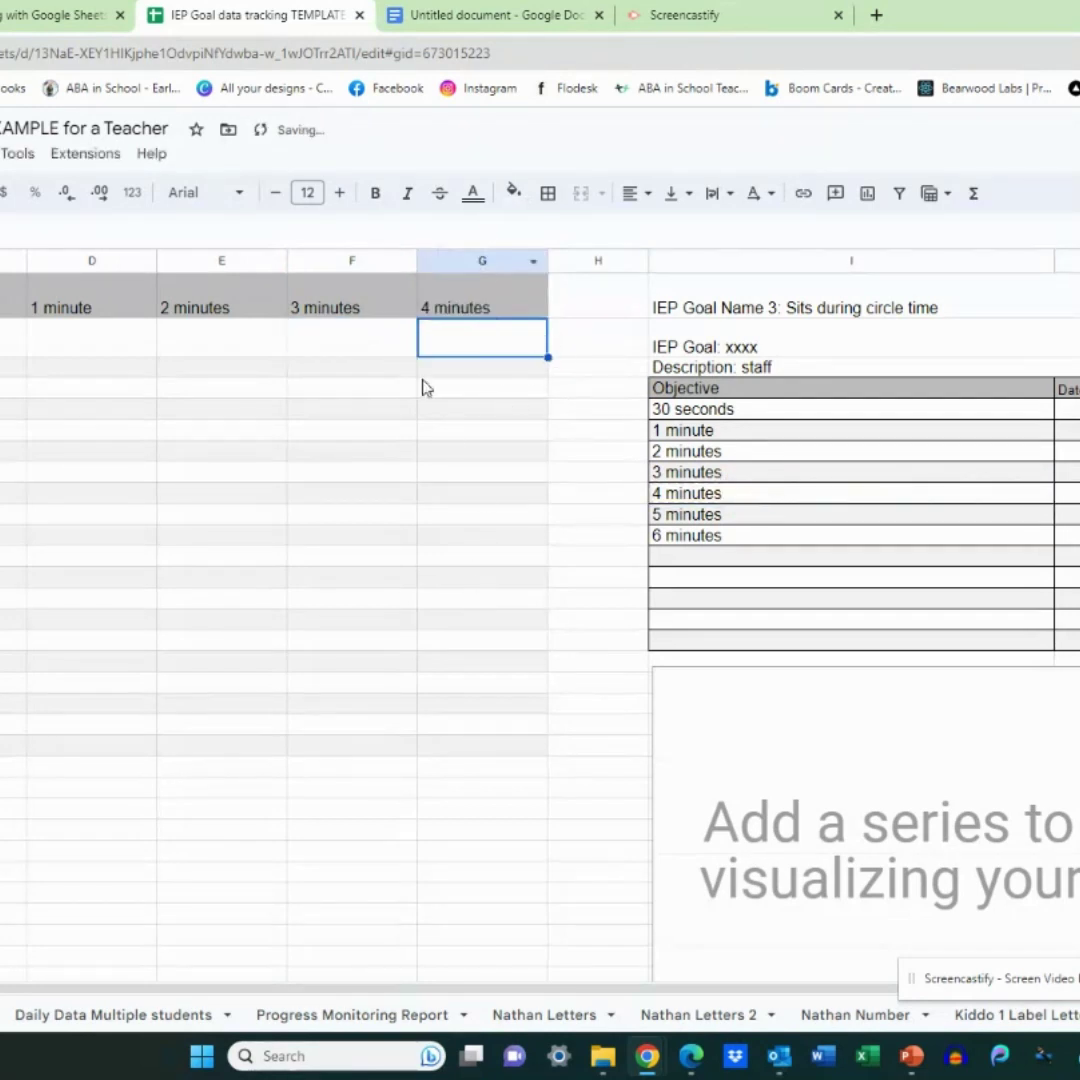
click(300, 345)
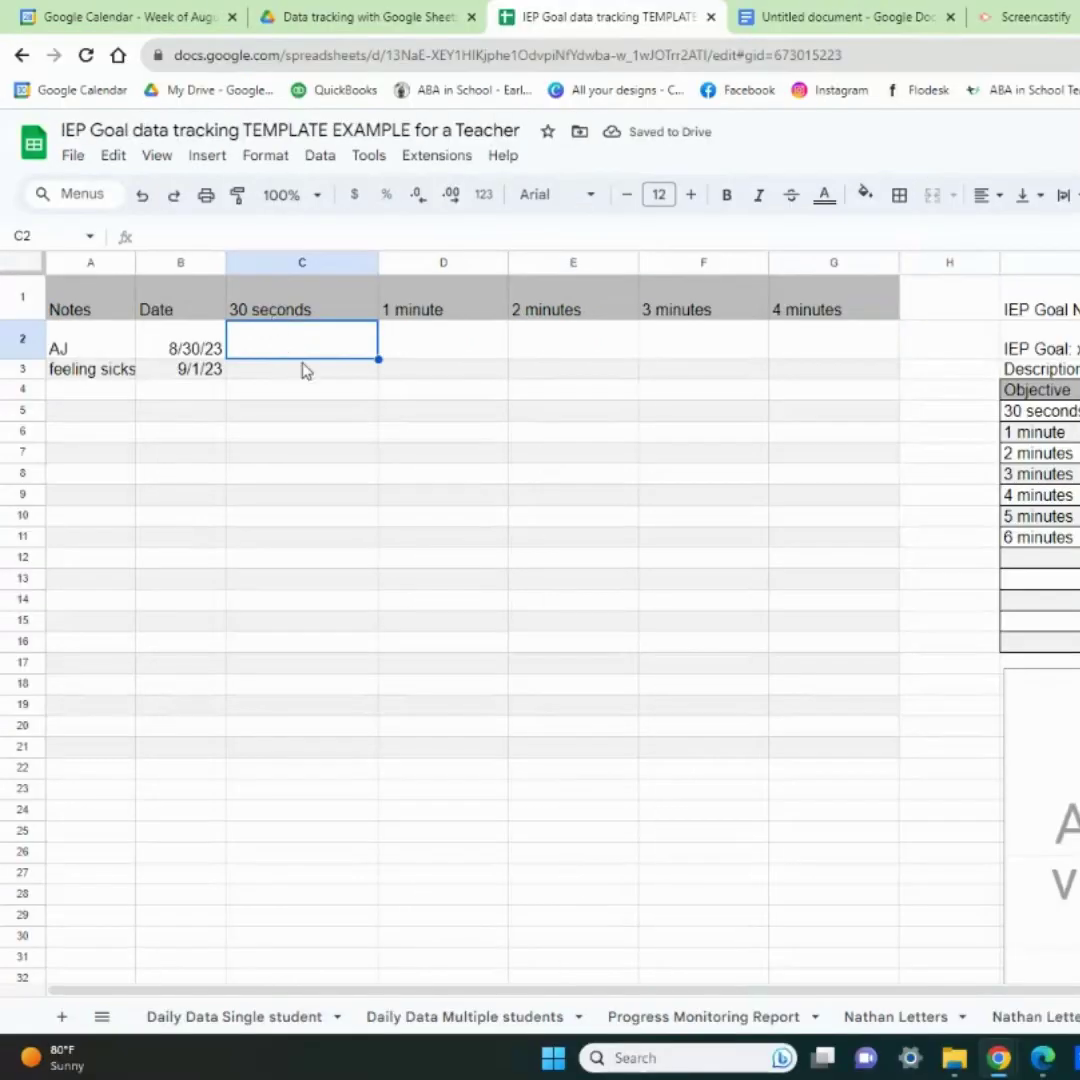
Step: Score C2:C3 with =3/5 and =5/5 (60%, 100%)
text(=)
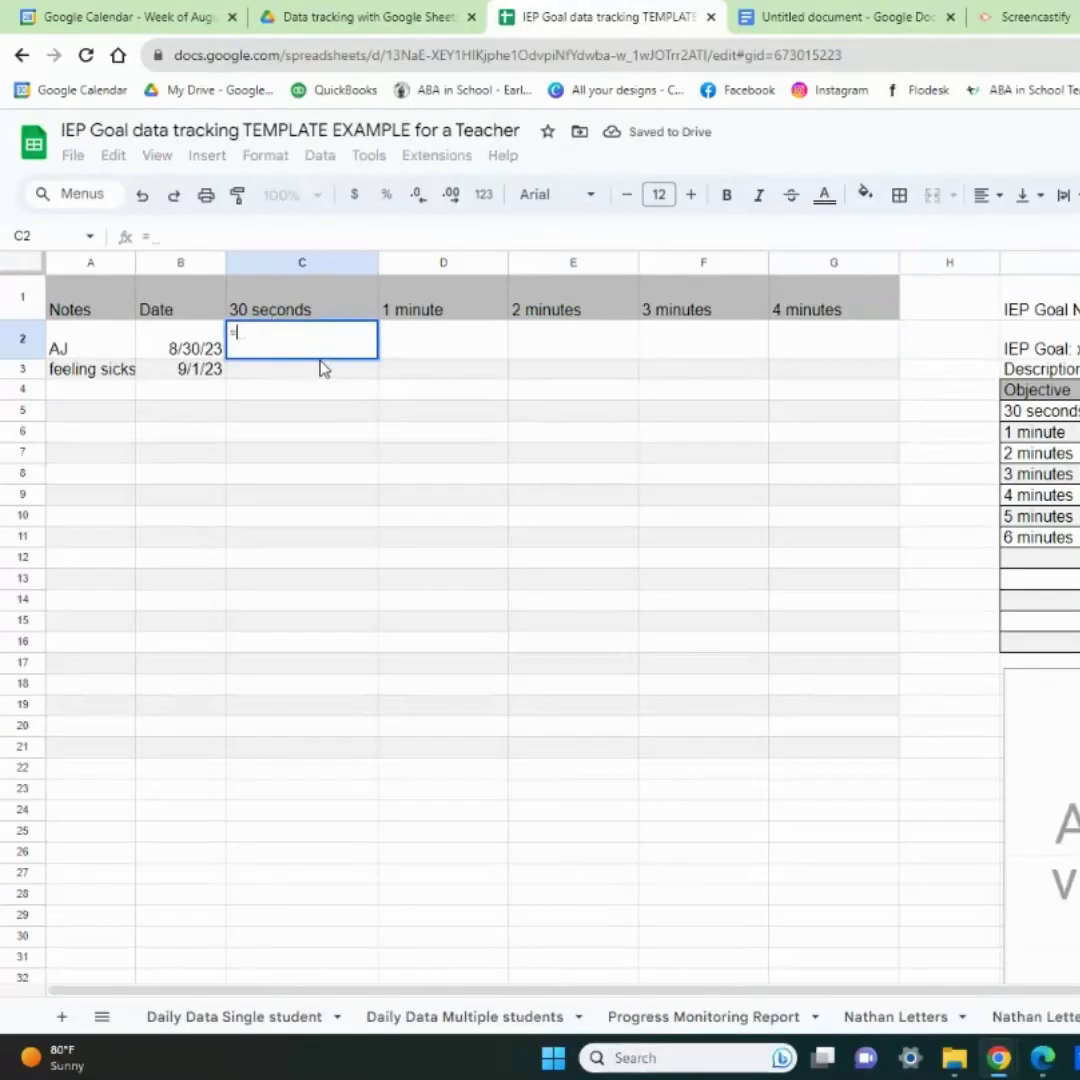
text(3/5)
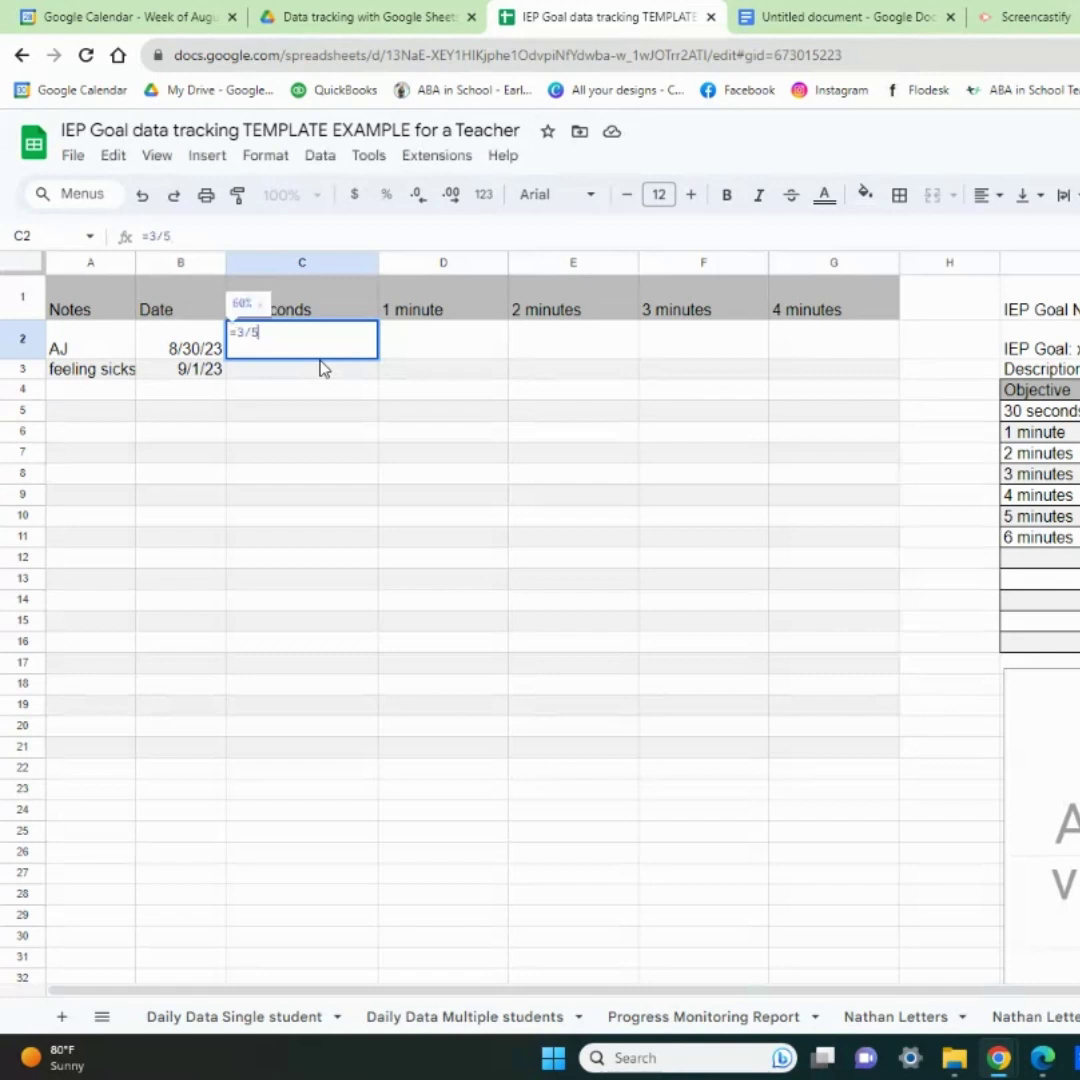
key(Return)
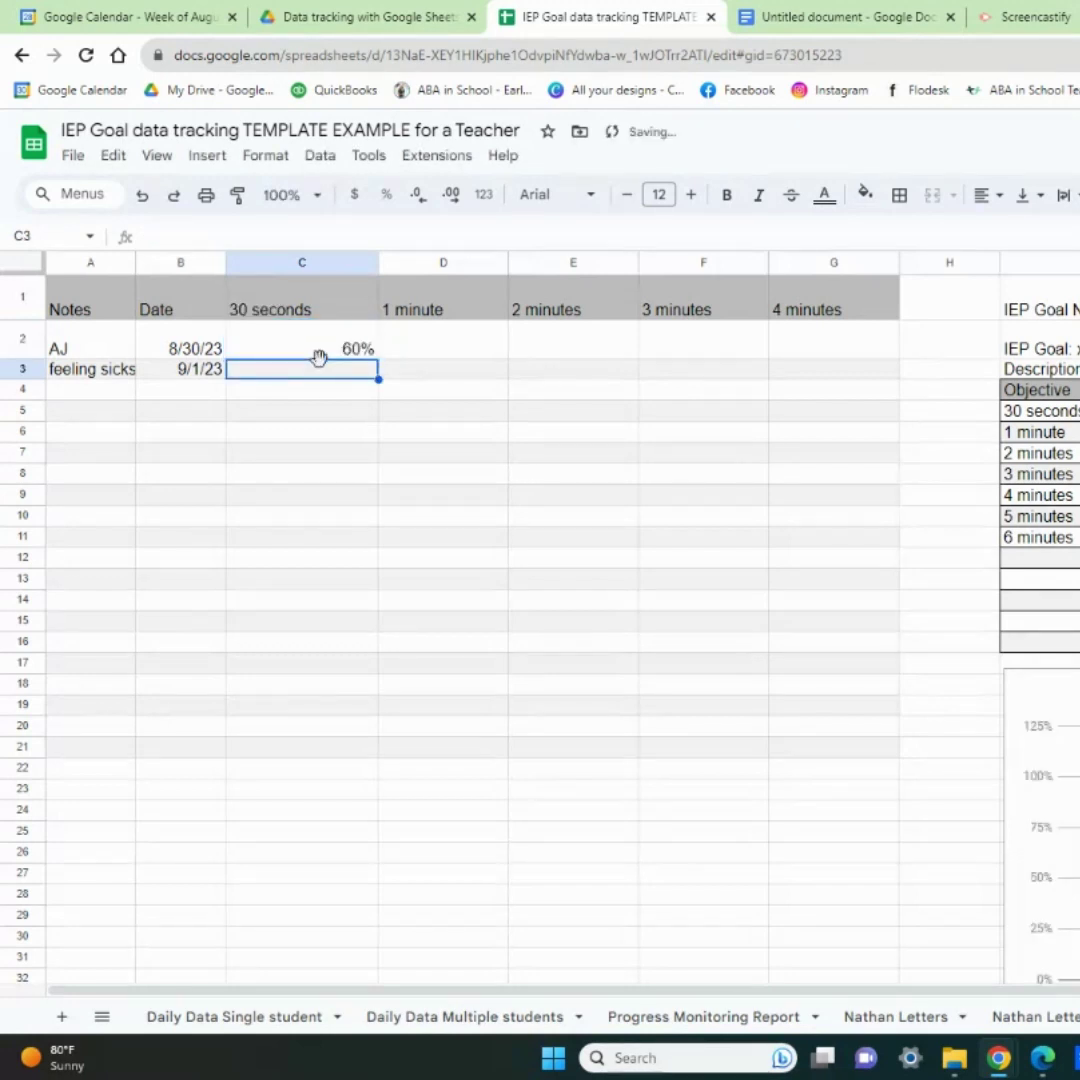
text(=5/5)
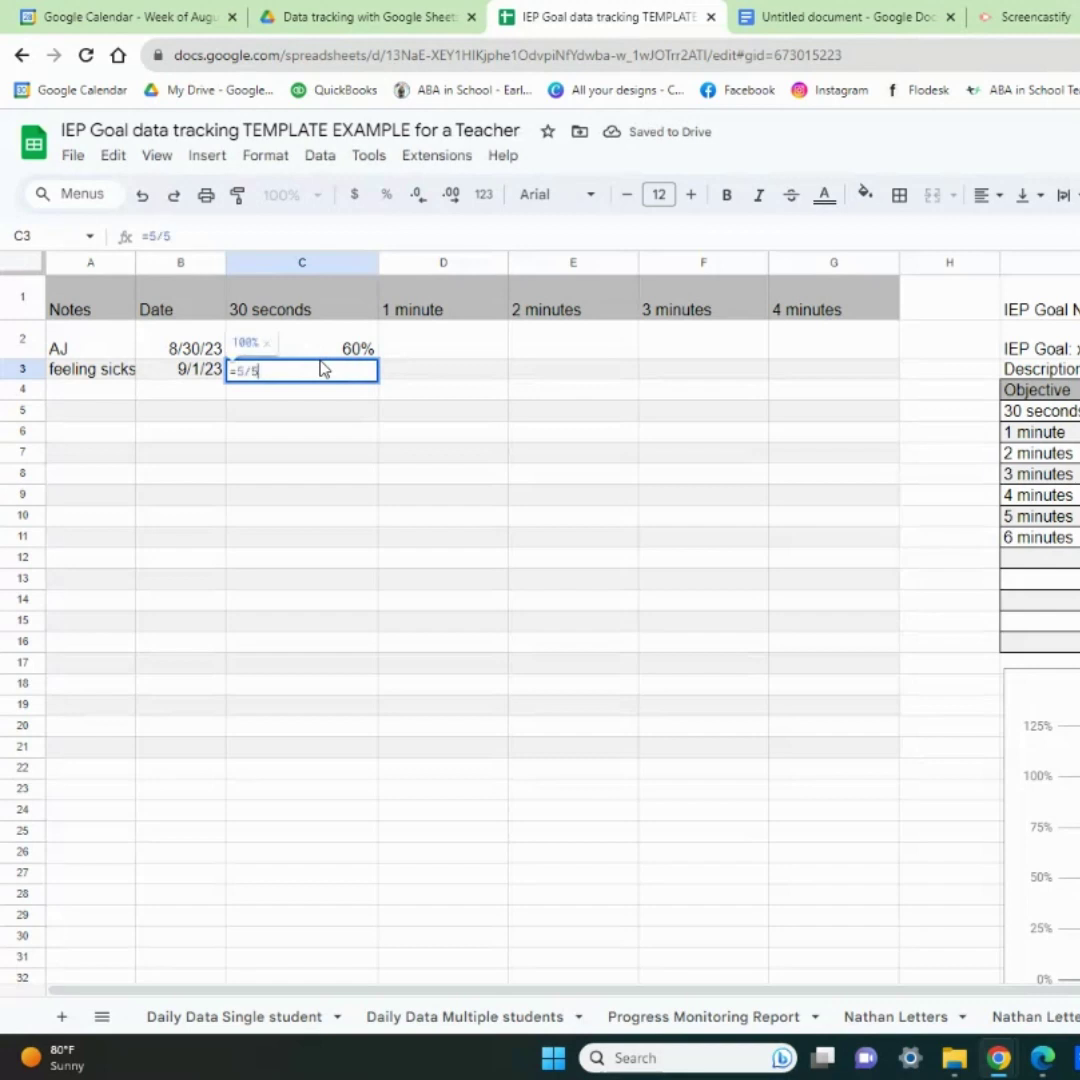
key(Return)
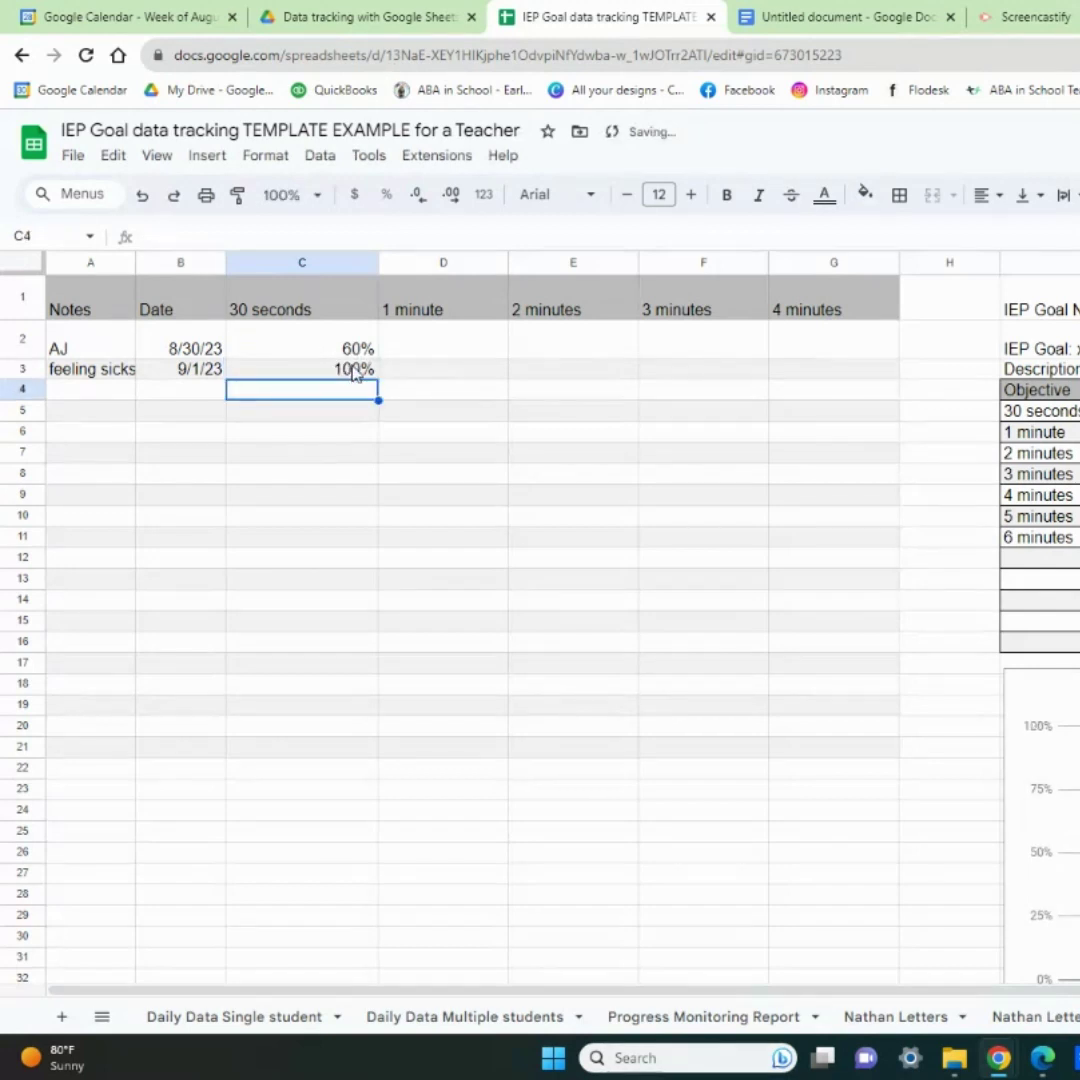
Step: Score D4:D6 with =2/5, =3/5 and =5/5 (40%, 60%, 100%)
click(188, 393)
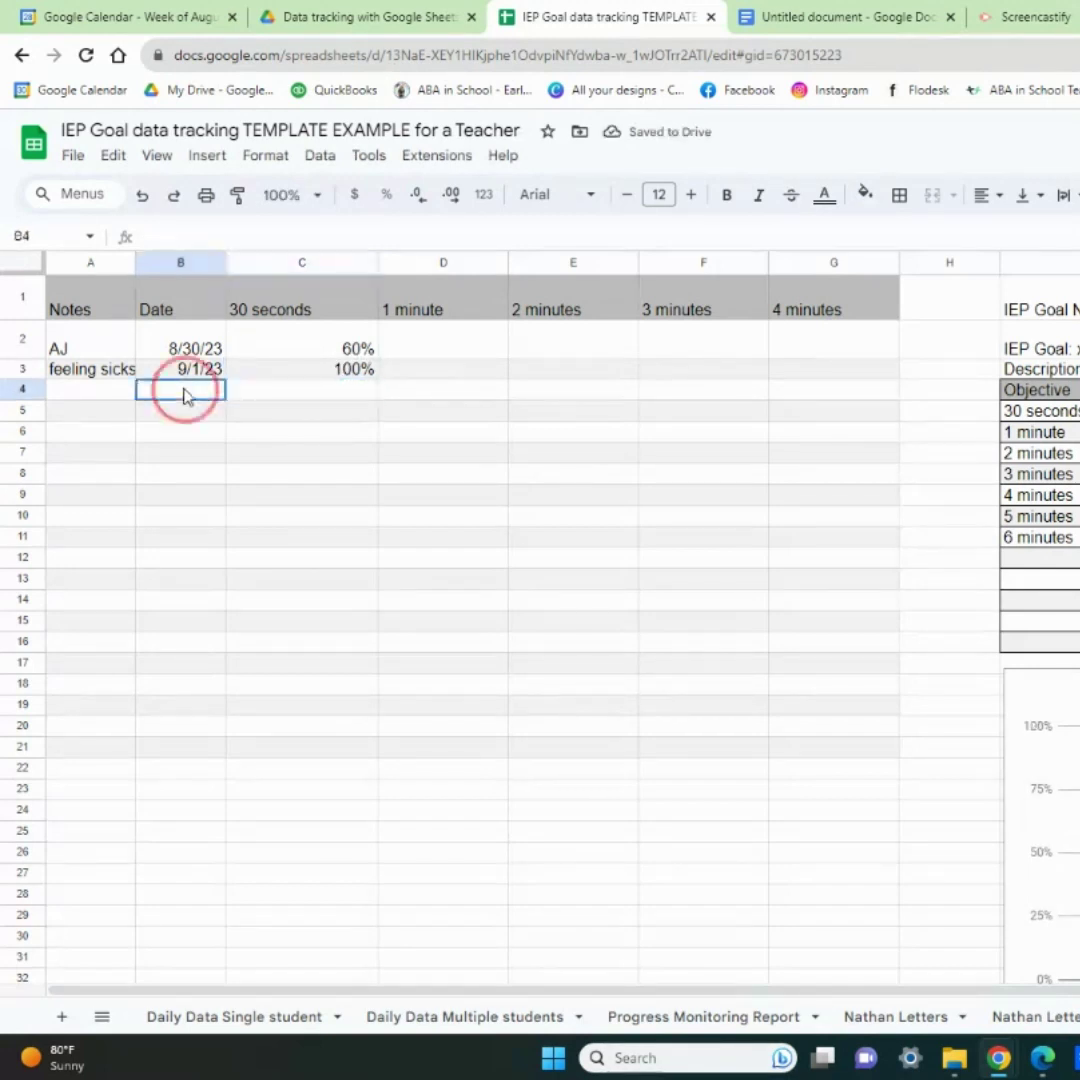
click(443, 398)
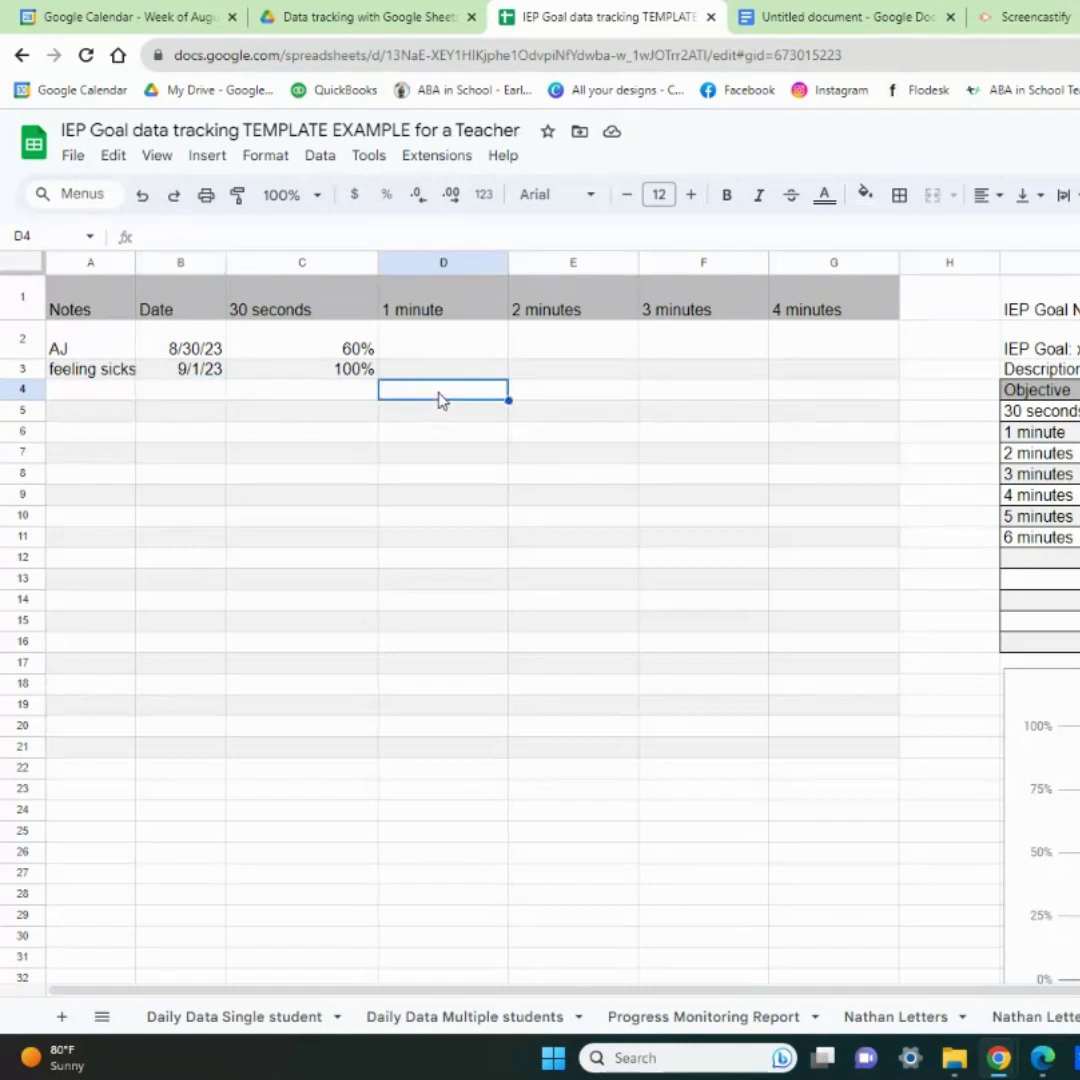
text(=2/)
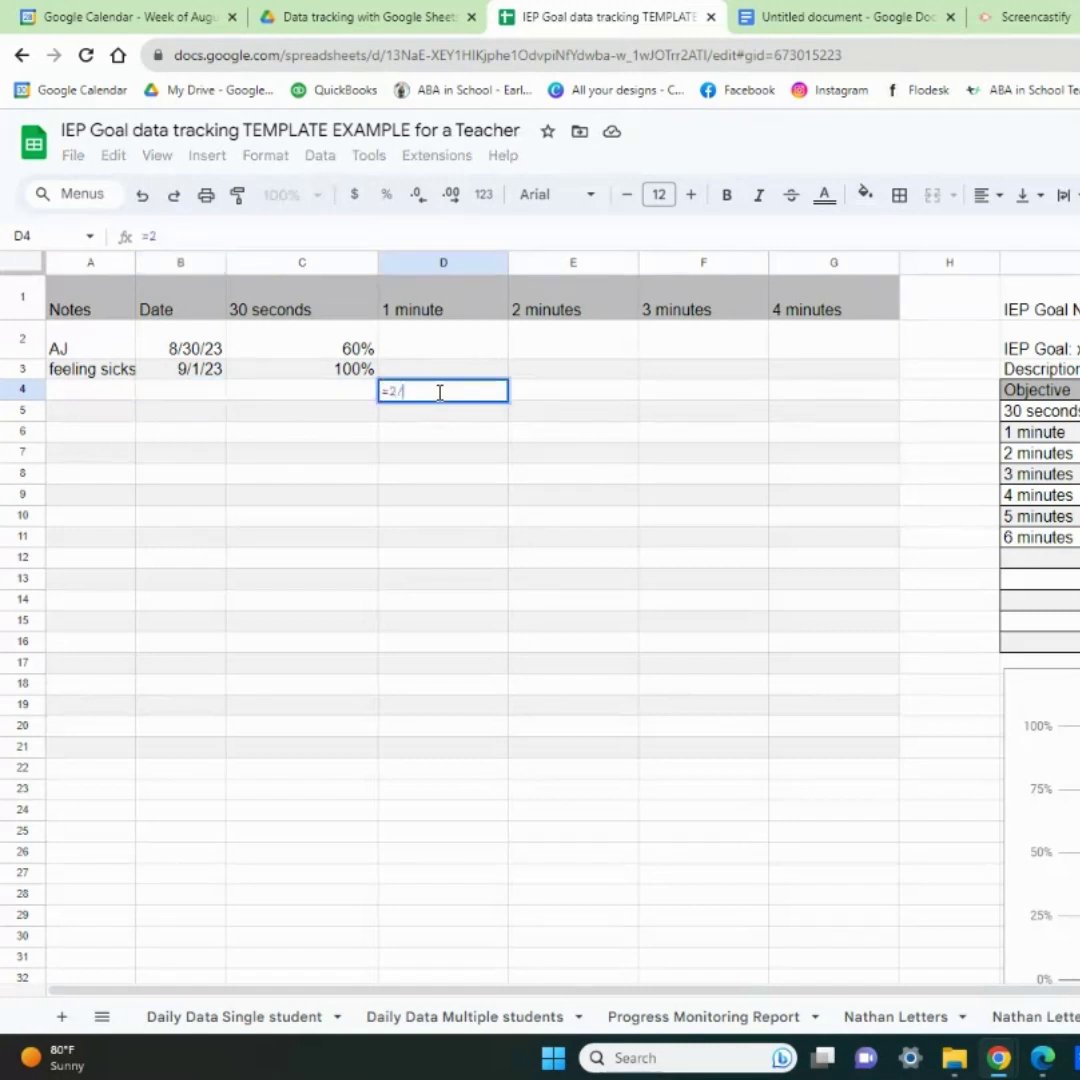
text(5)
key(Return)
text(=3/5)
key(Return)
text(=5/5)
key(Return)
key(Right)
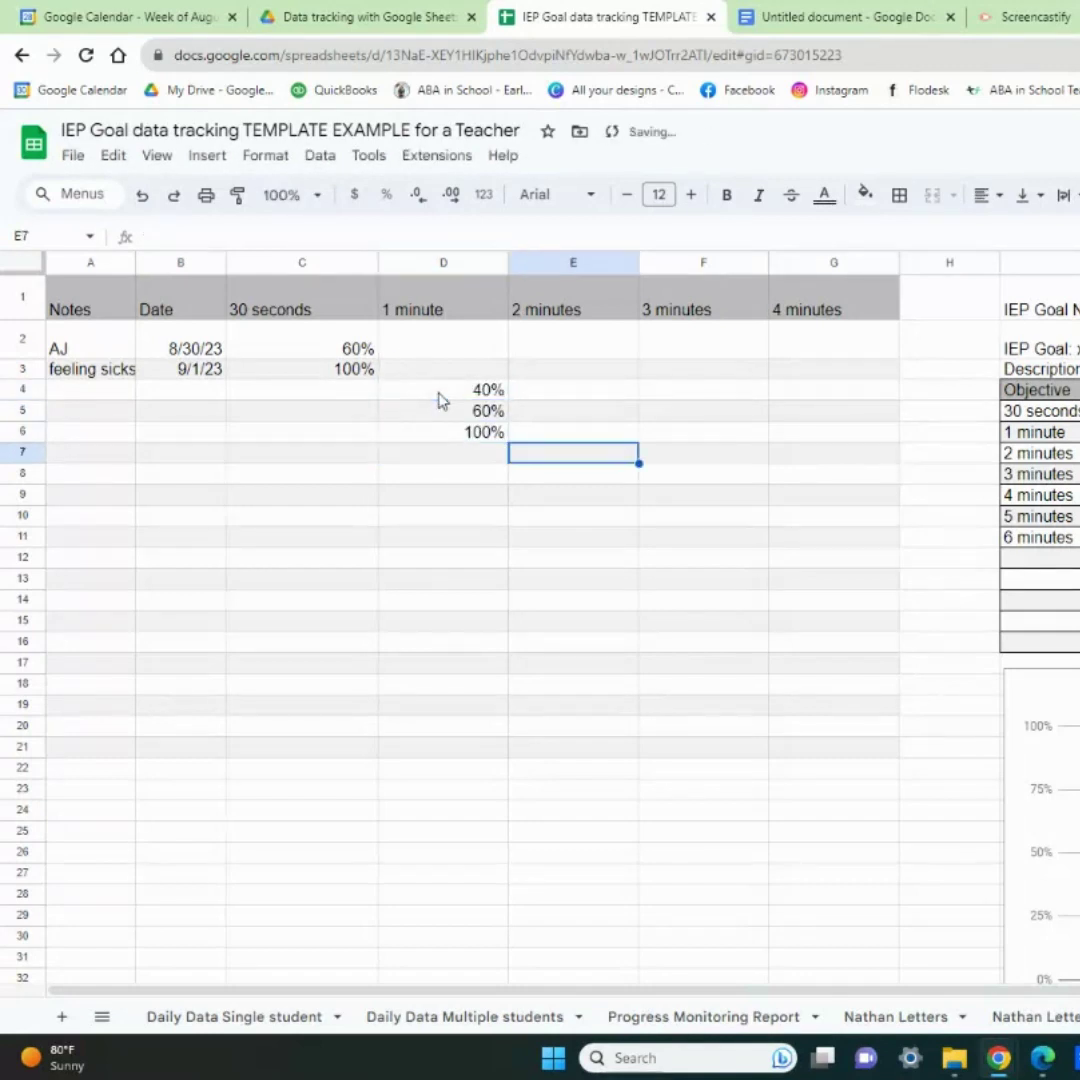
Step: Score E7:E10 with =1/5, =3/5, =4/5 and =5/5 (20% to 100%)
text(=1/5)
key(Return)
text(=3/5)
key(Return)
text(=4/5)
key(Return)
text(=5/5)
key(Return)
key(Right)
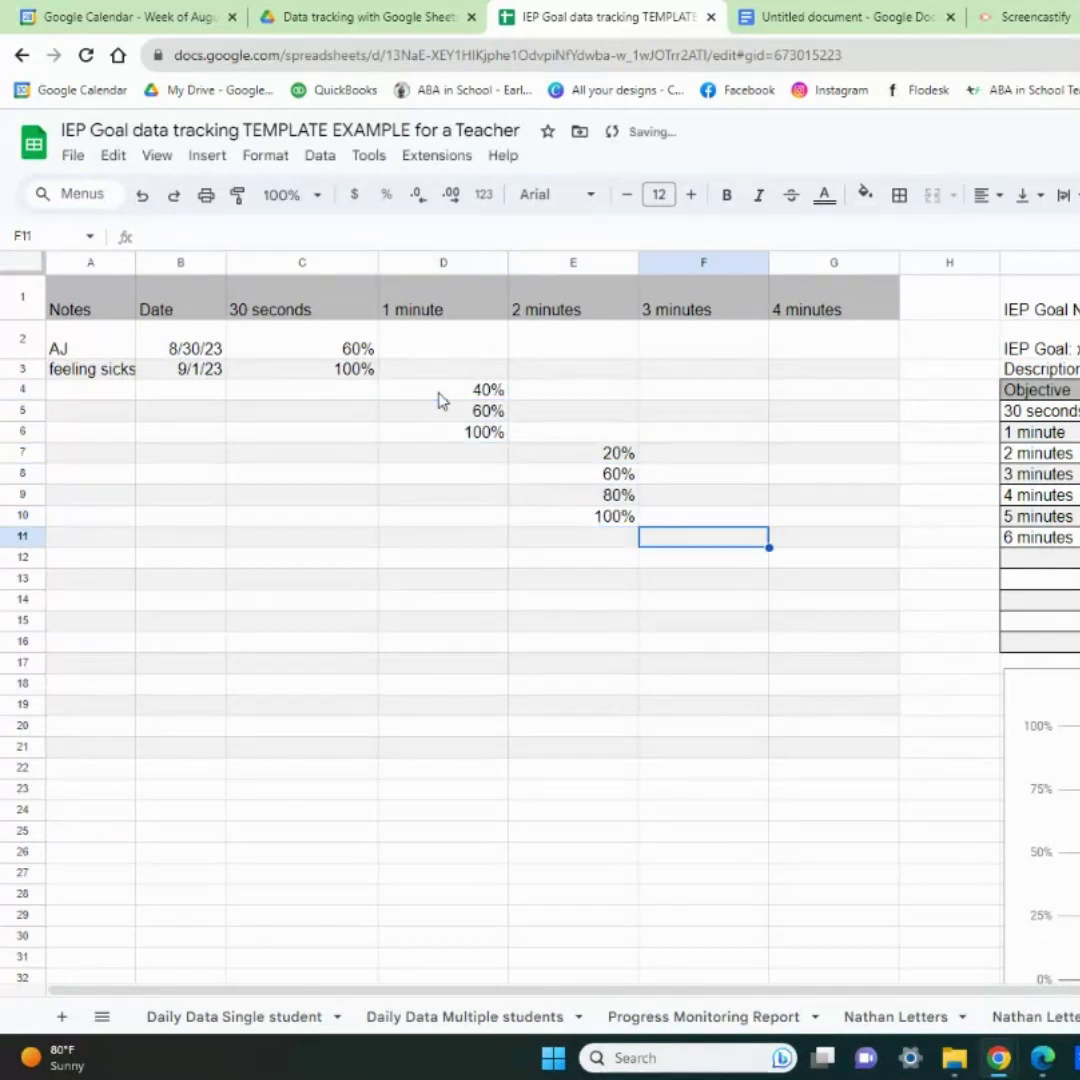
Step: Paste score sets into F11:F14 and G15:G17
text(20% 60% 80% 100%)
click(840, 621)
key(ctrl+v)
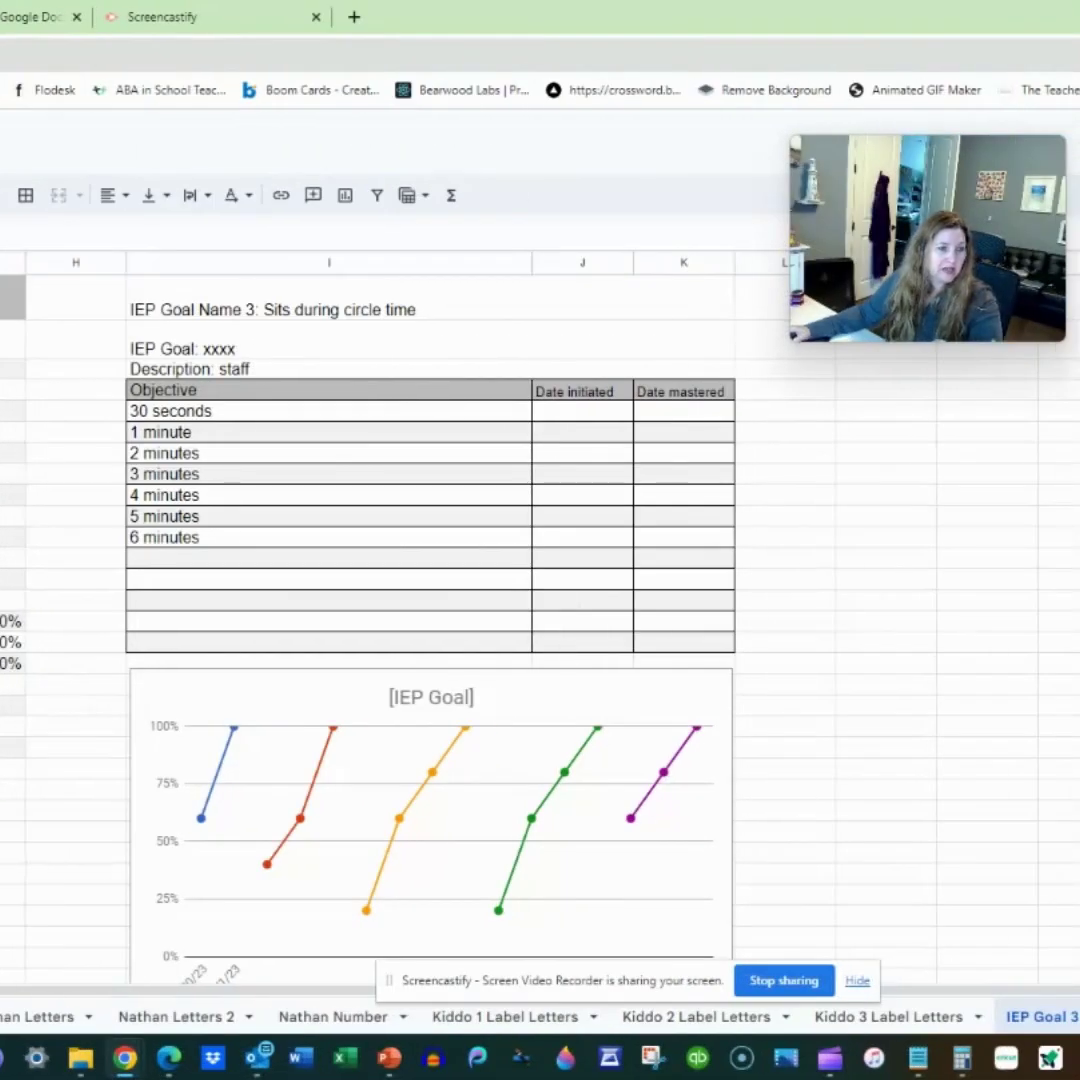
click(440, 698)
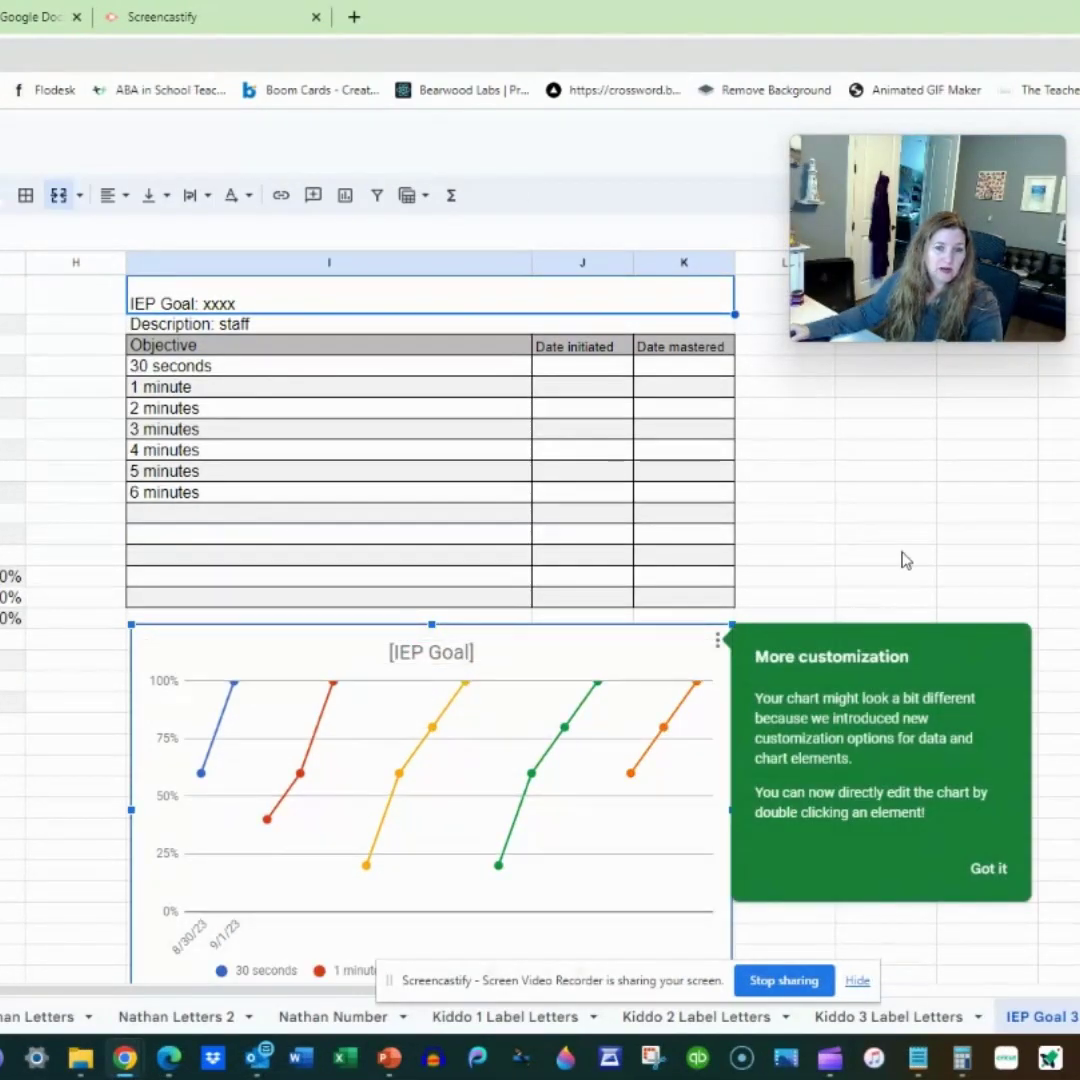
click(905, 560)
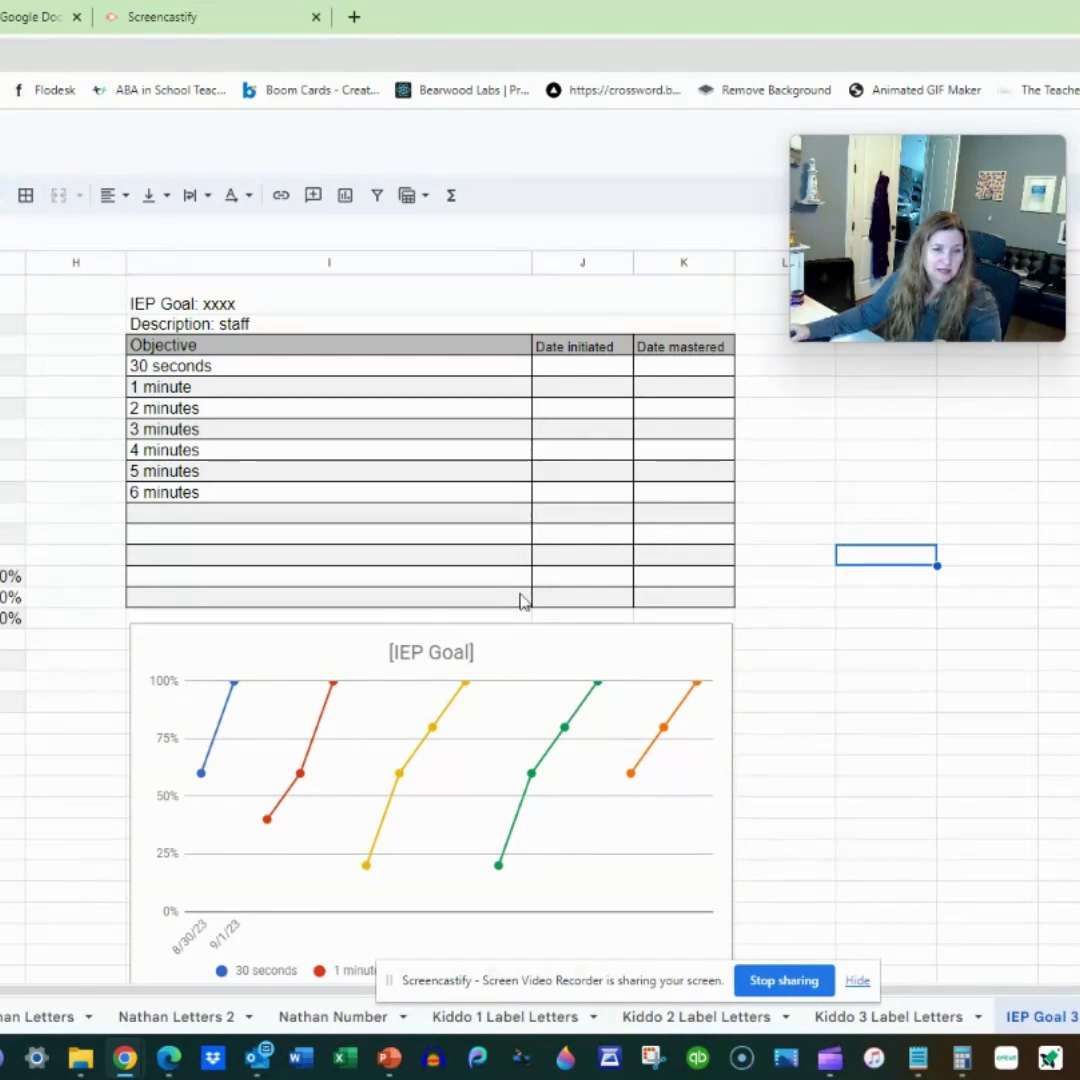
scroll(520, 308, up, 1)
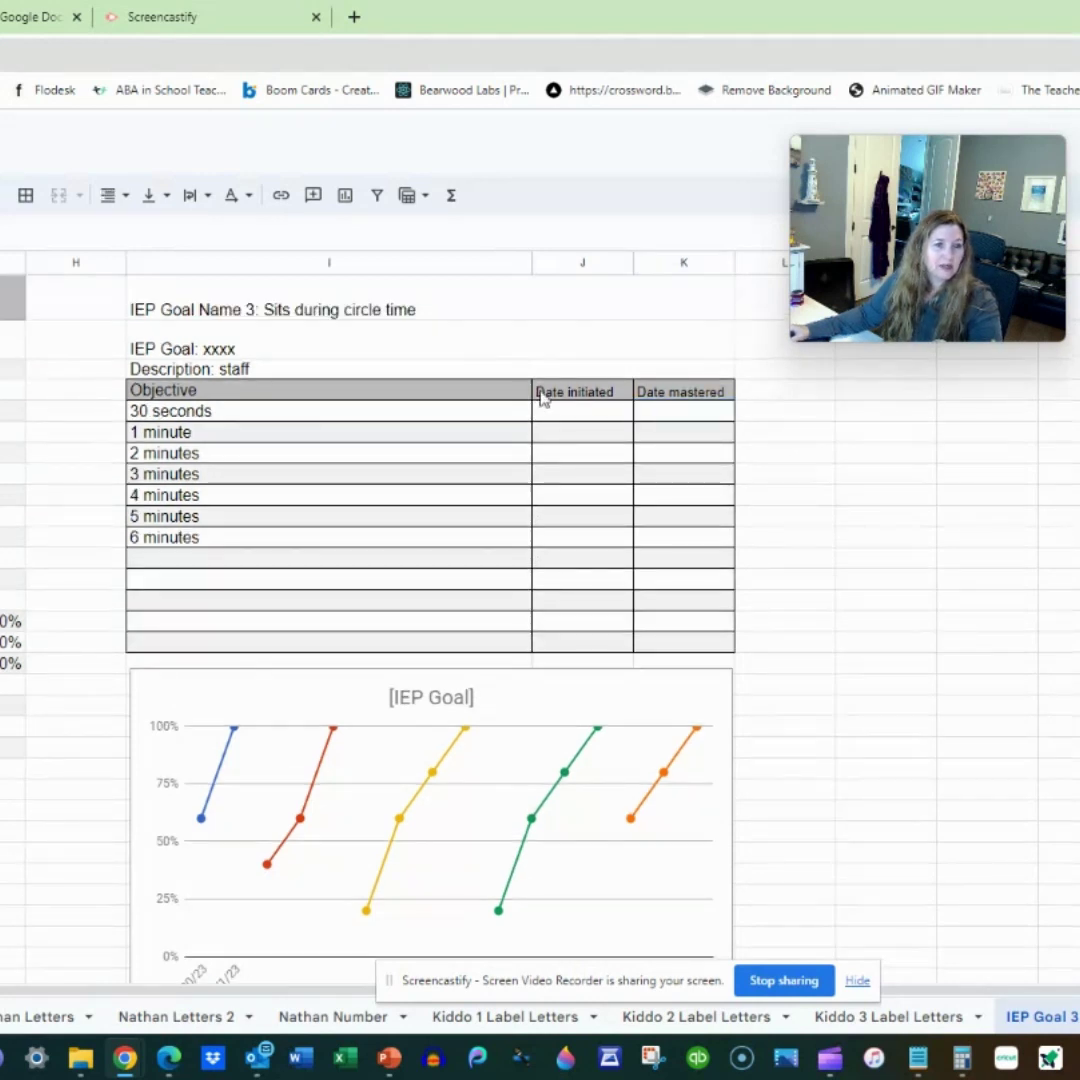
click(583, 420)
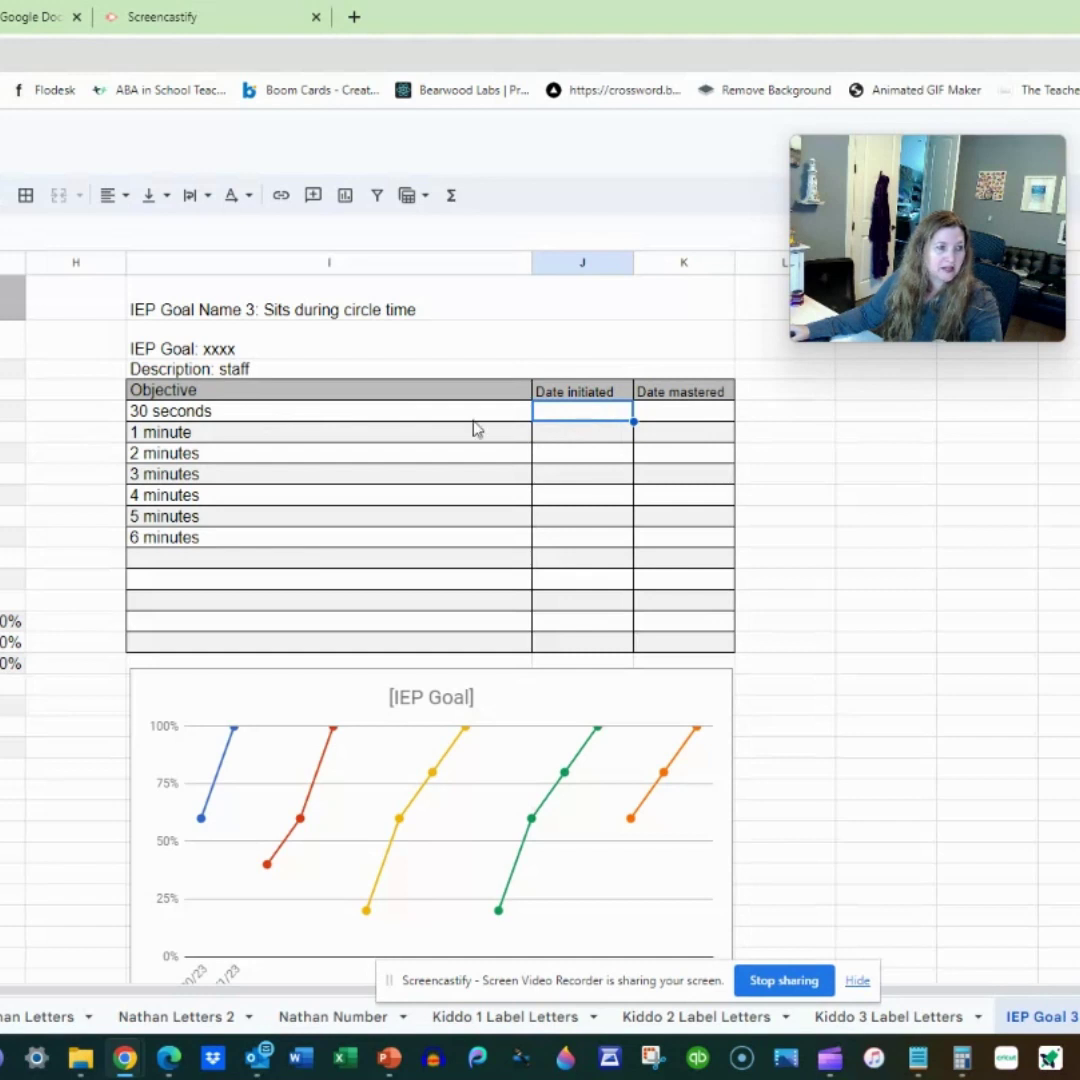
click(667, 396)
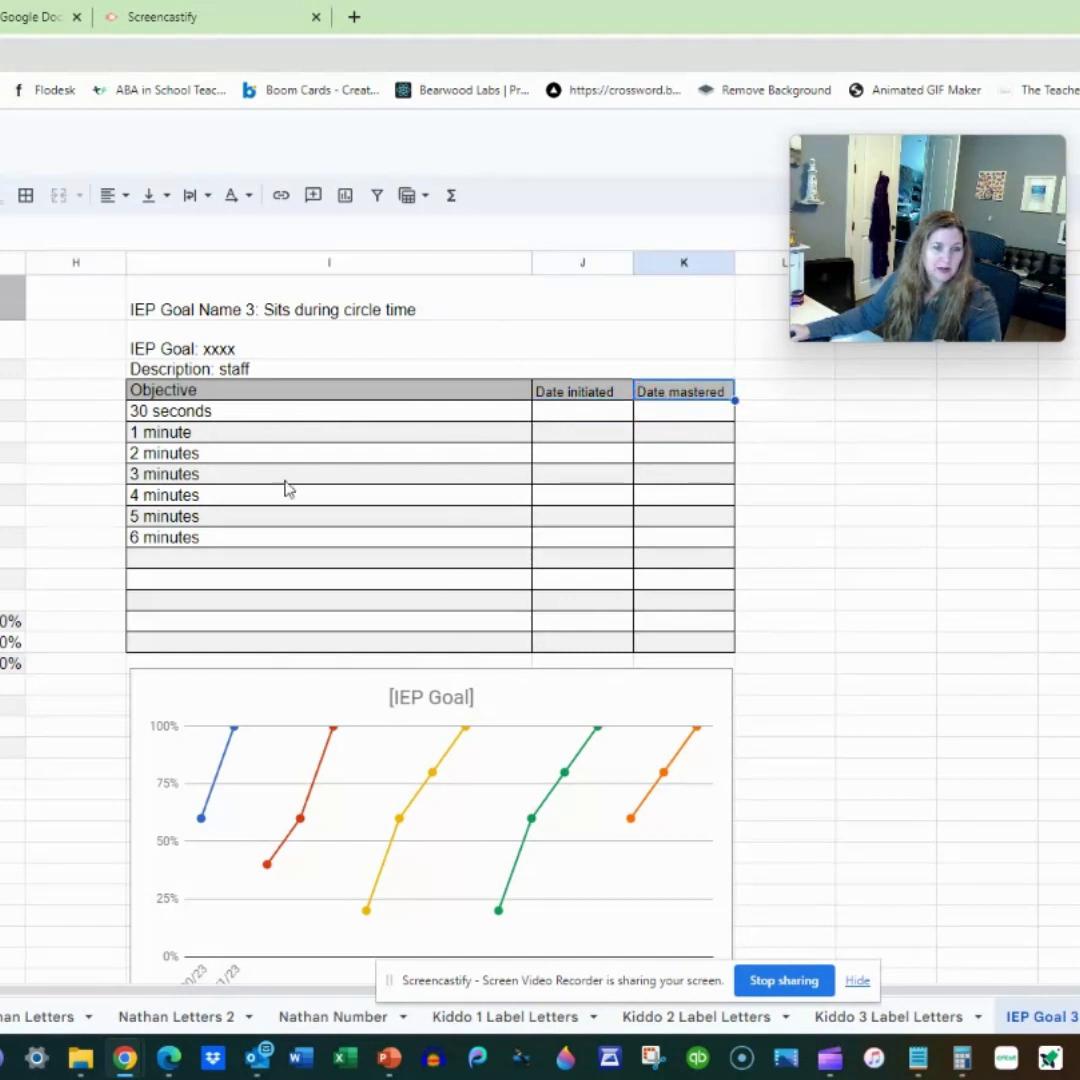
scroll(395, 514, down, 1)
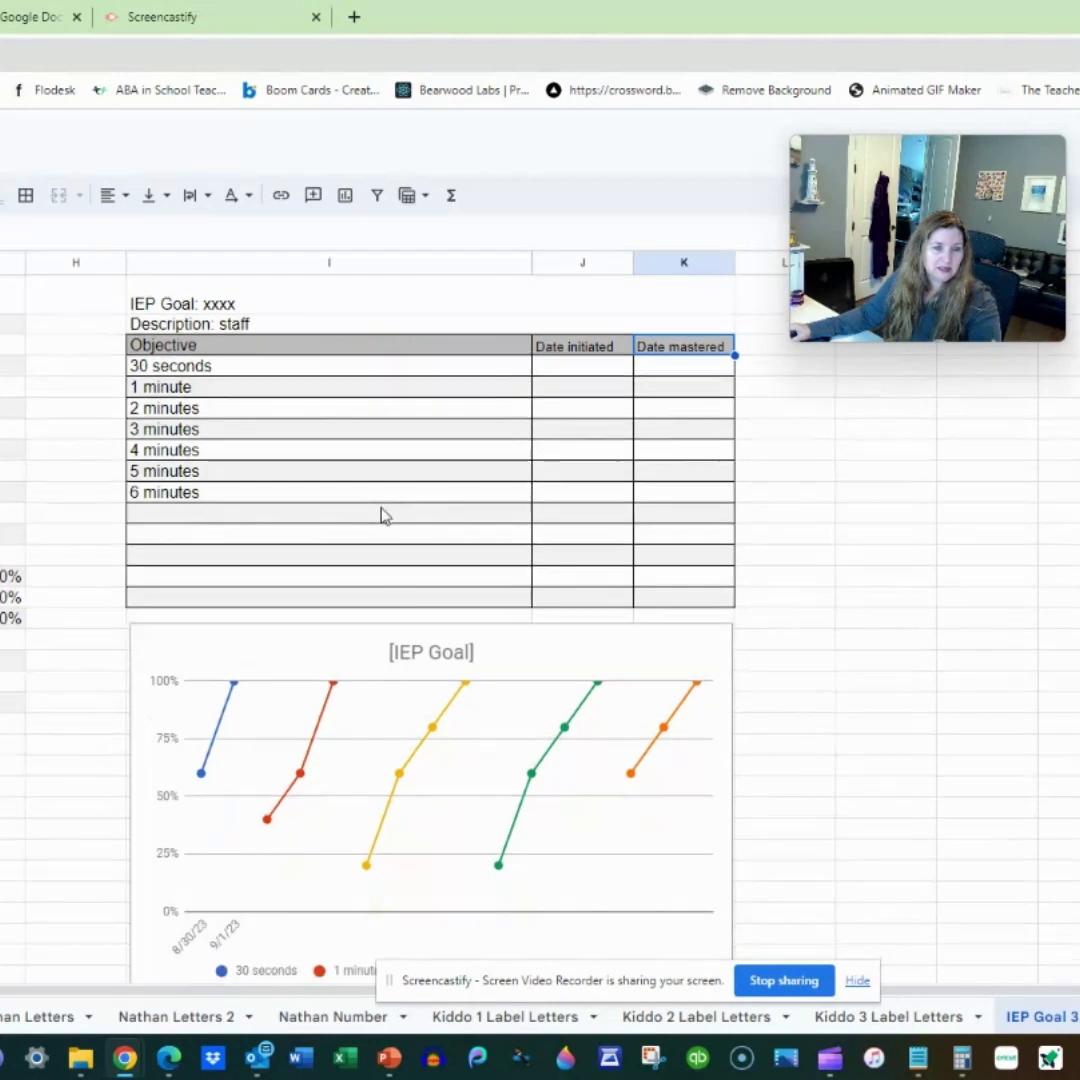
scroll(374, 652, down, 1)
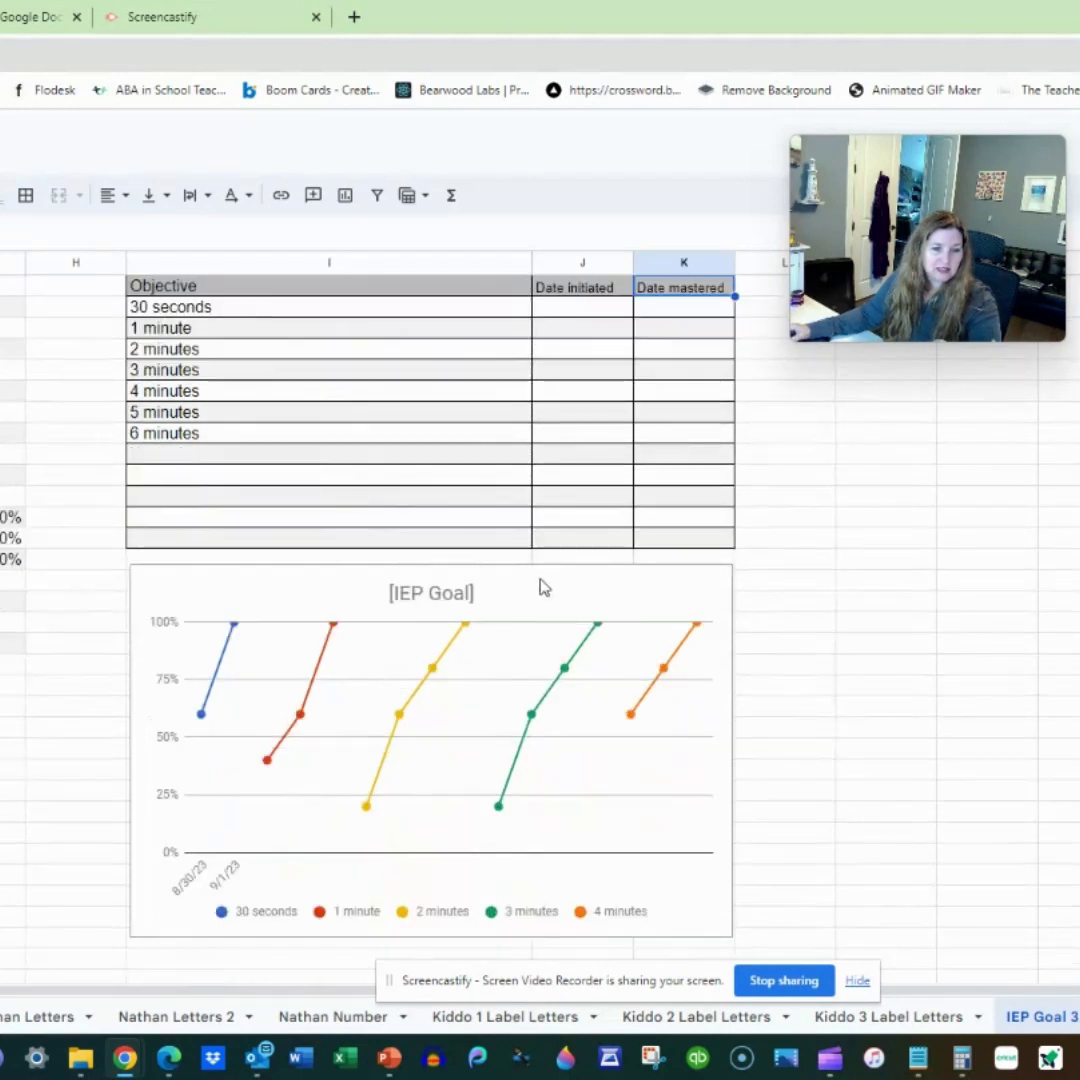
click(542, 584)
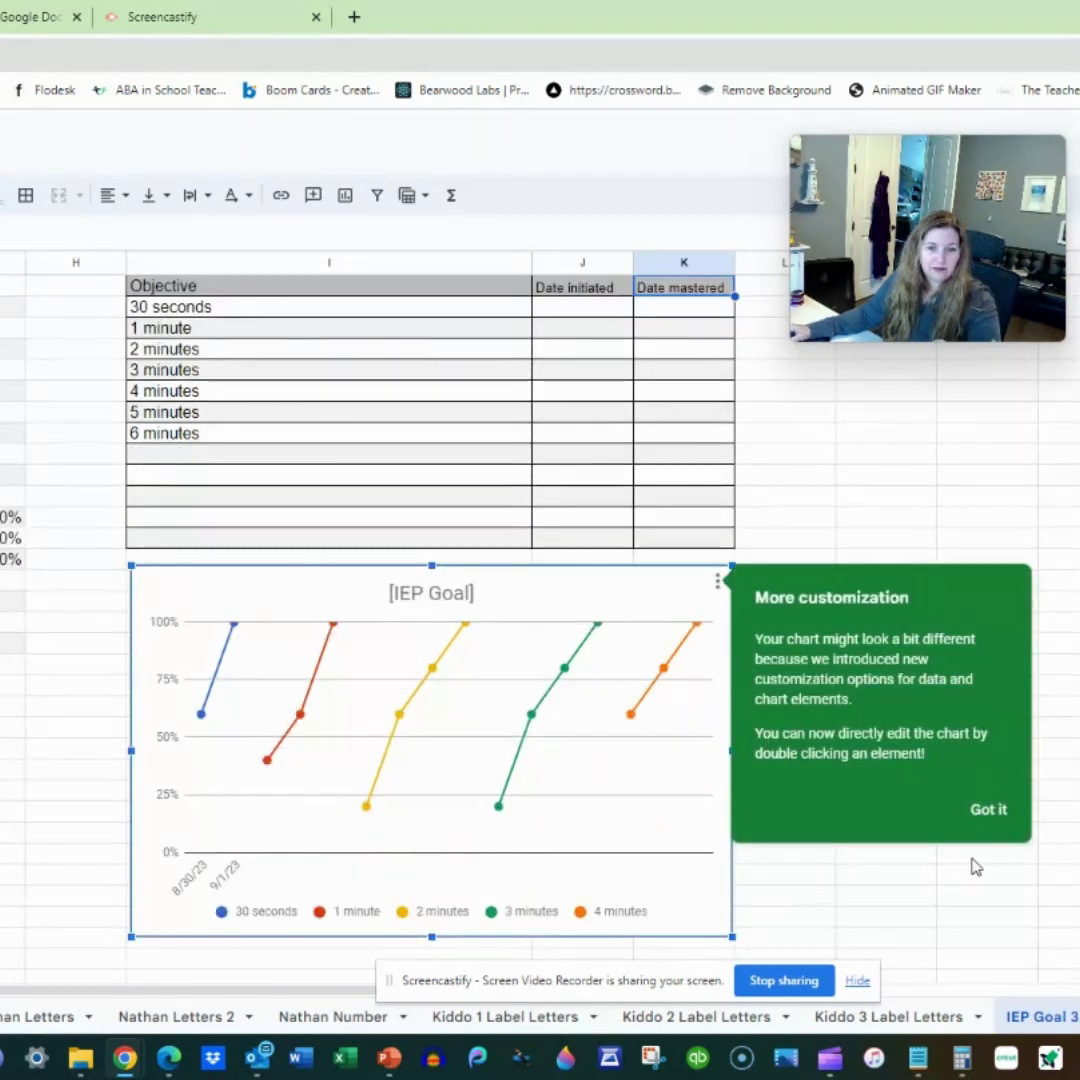
click(988, 810)
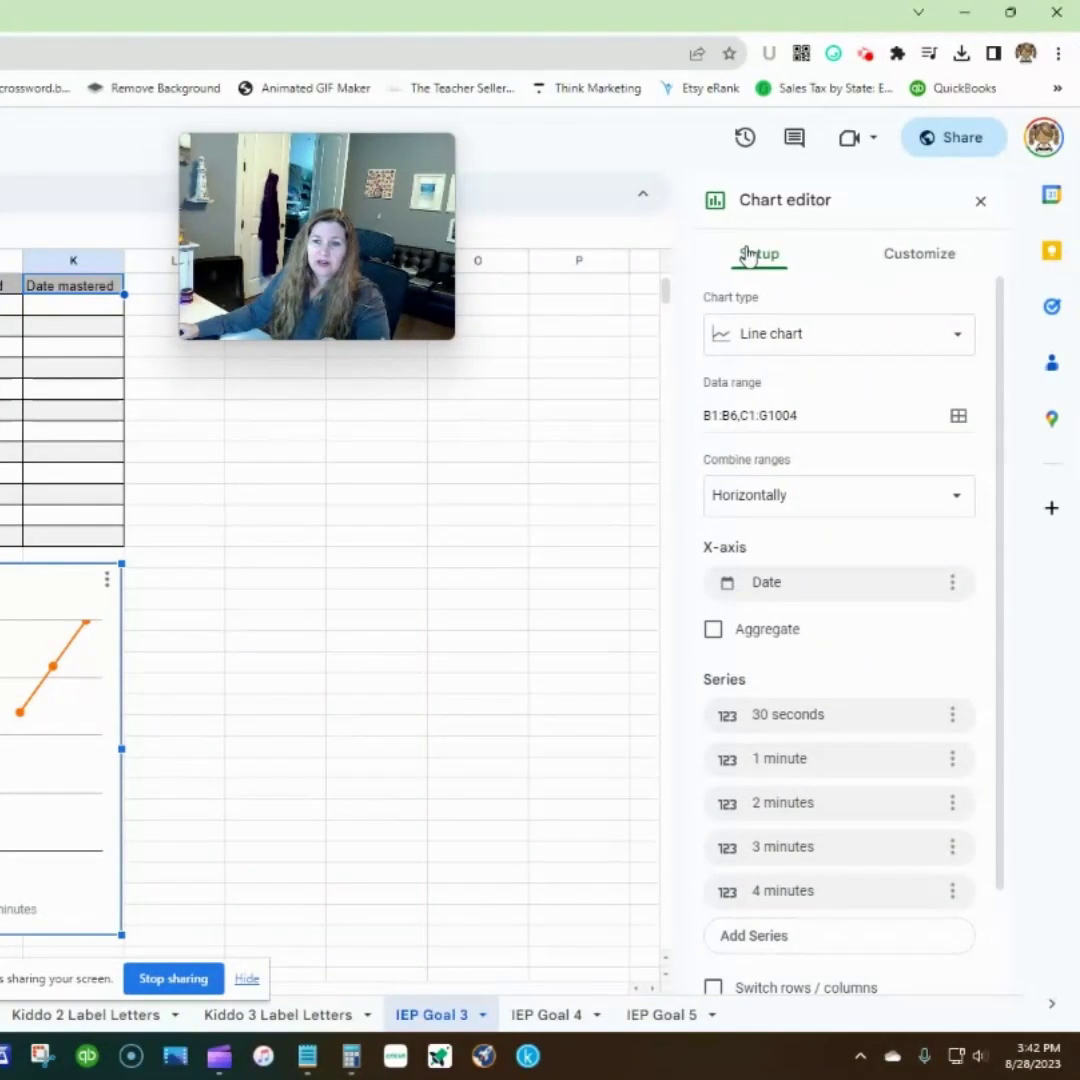
Step: In Chart & axis titles, replace the chart title with 'Sits during circle time'
click(918, 258)
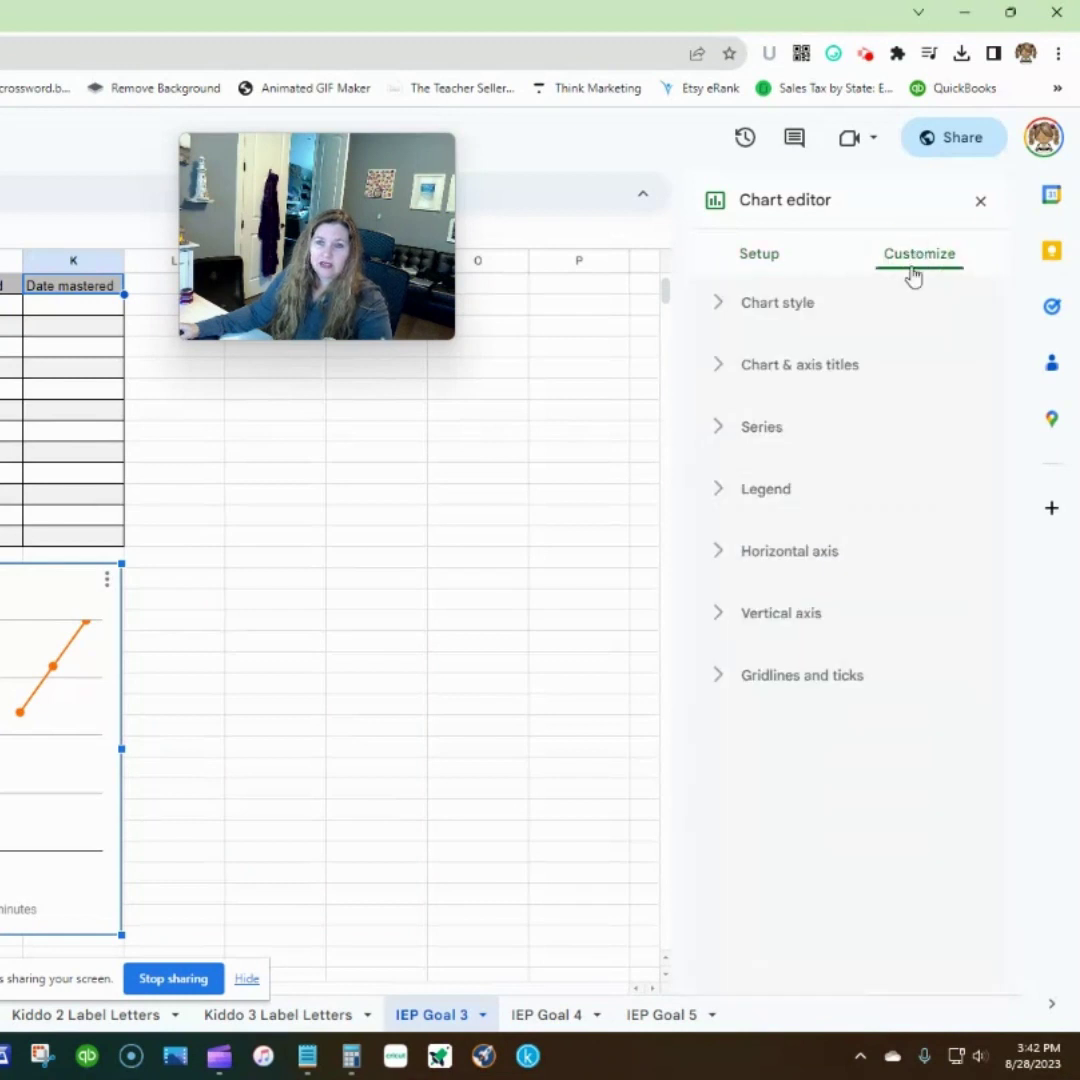
click(780, 310)
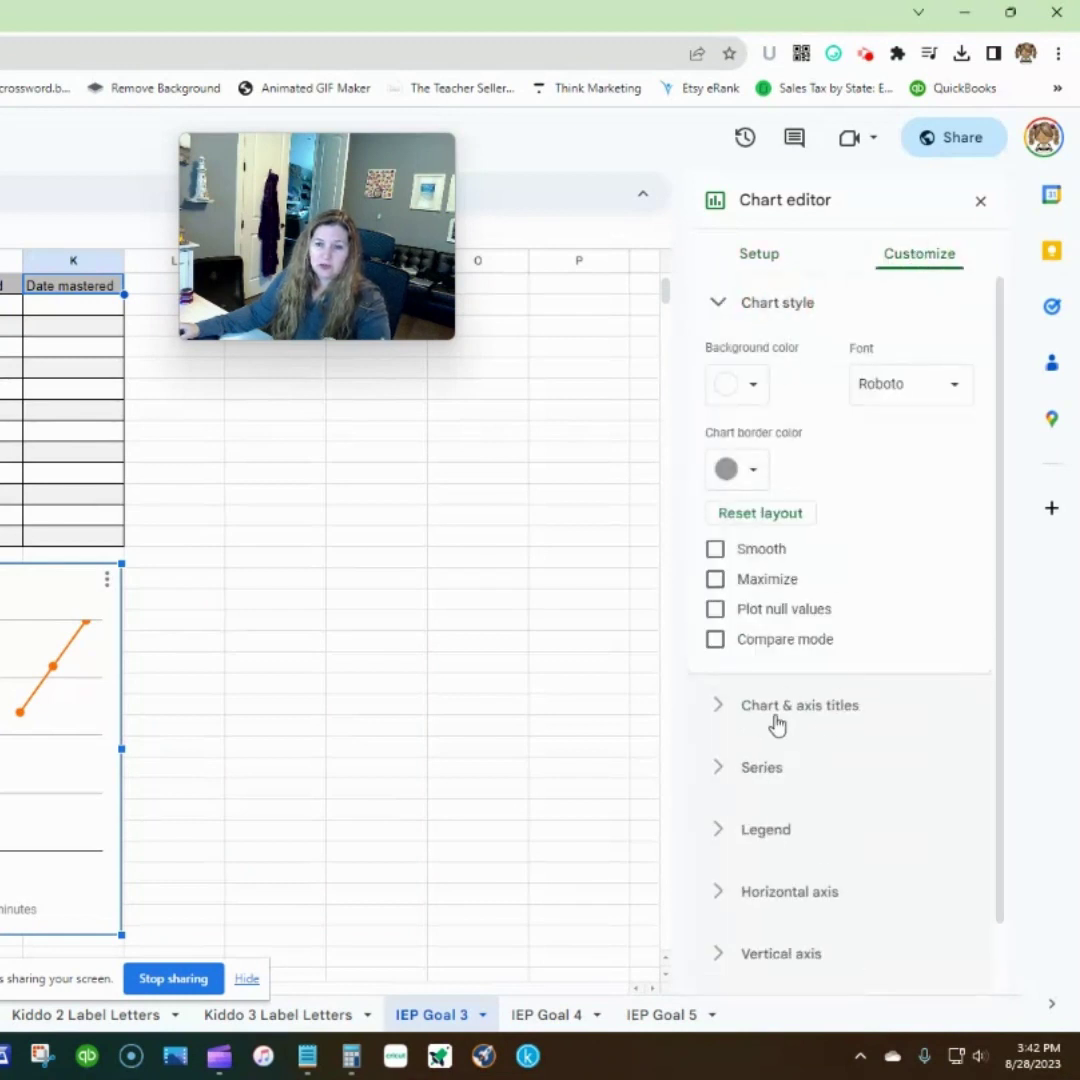
click(775, 712)
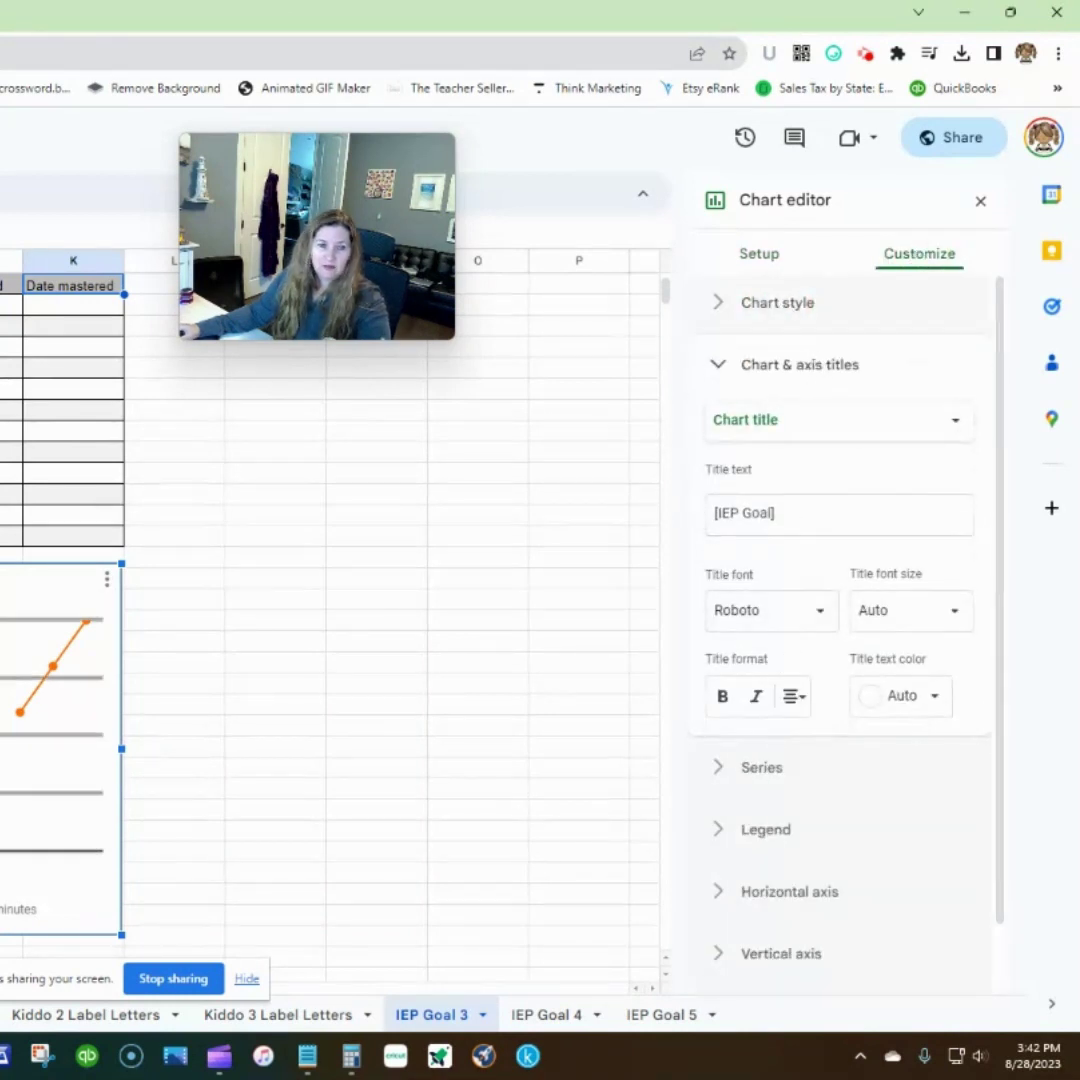
click(721, 532)
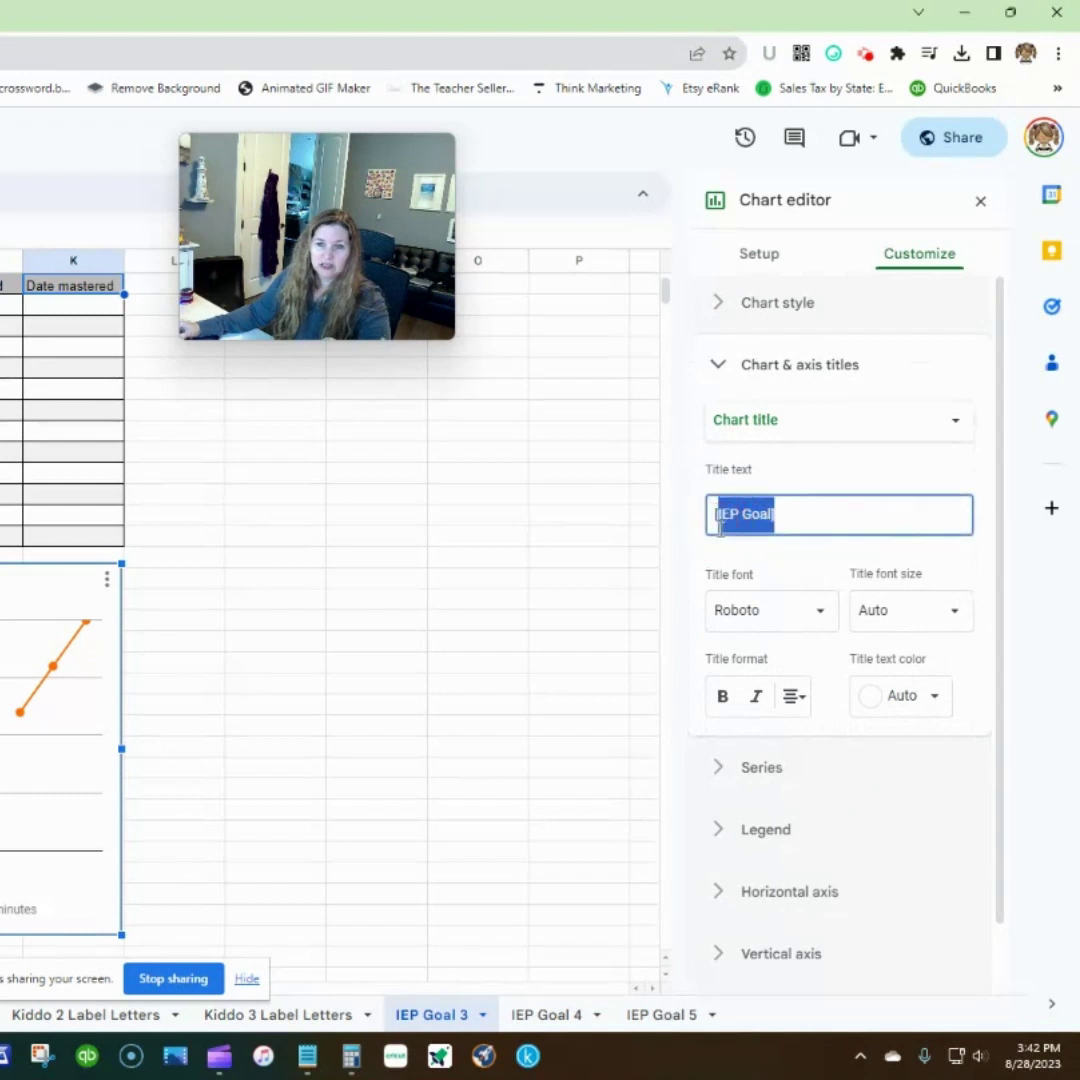
text(Sits duri)
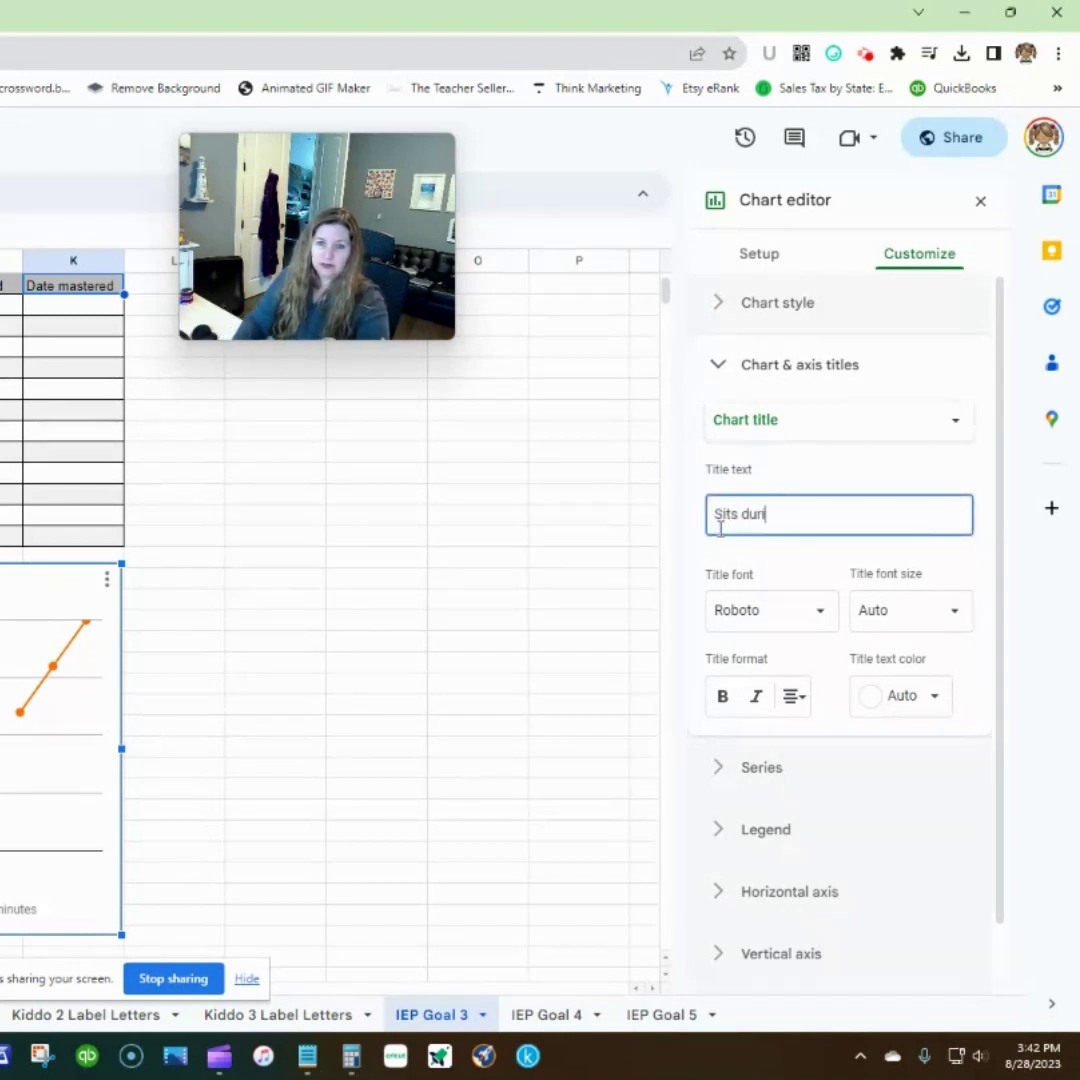
text(ng du)
text(rcle time)
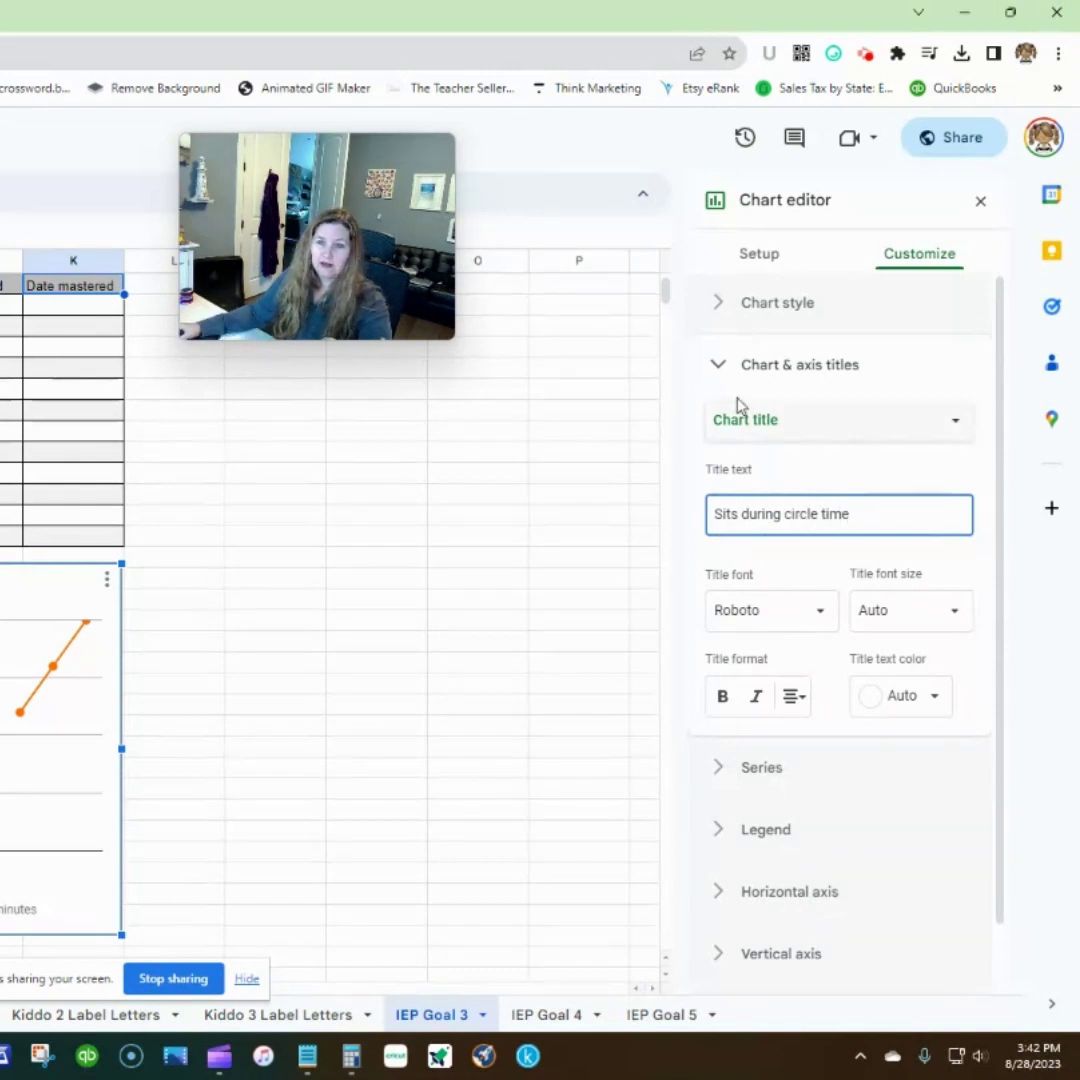
Step: Give the chart the subtitle 'Cute kiddo #1'
click(760, 419)
click(775, 452)
click(797, 506)
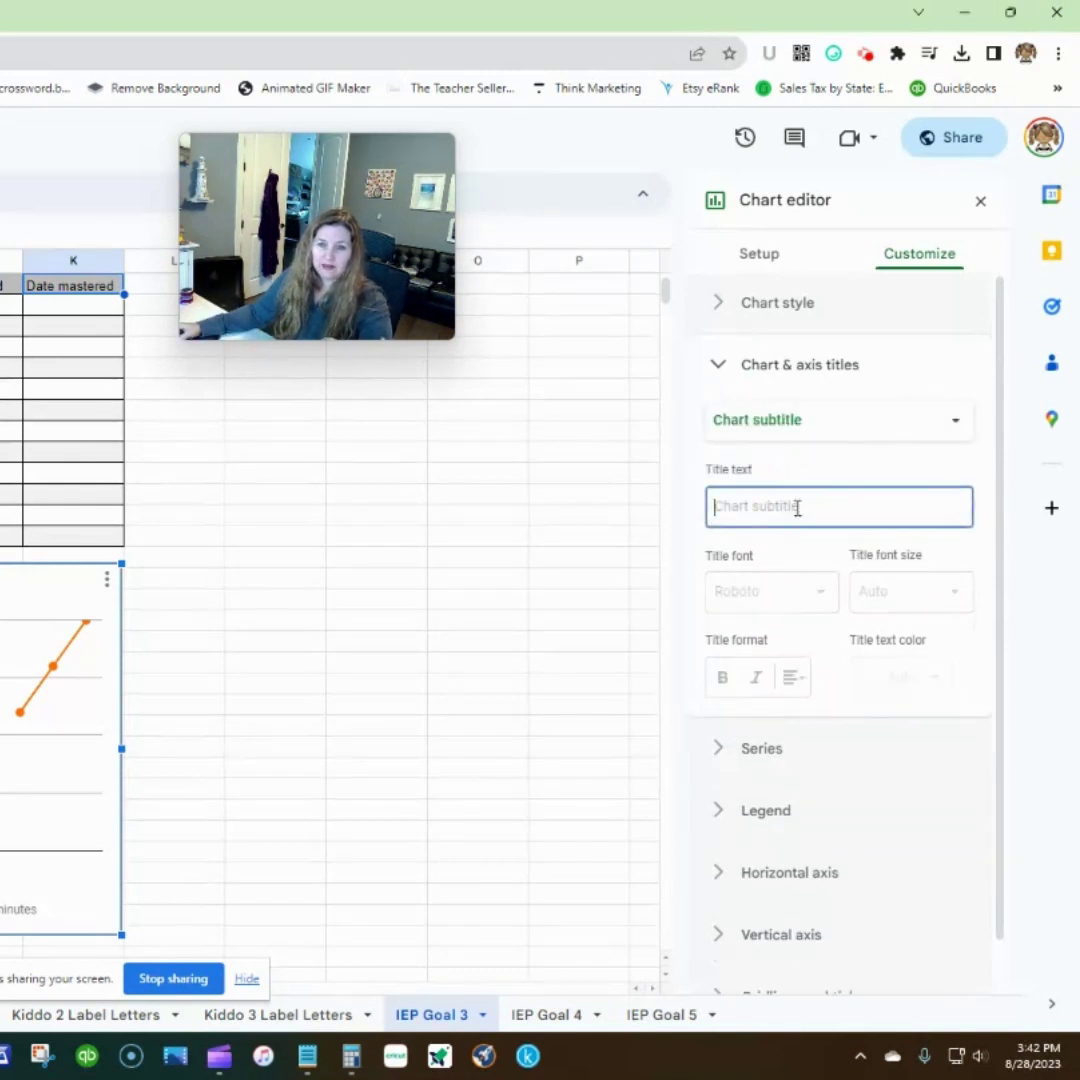
text(Cute kiddo)
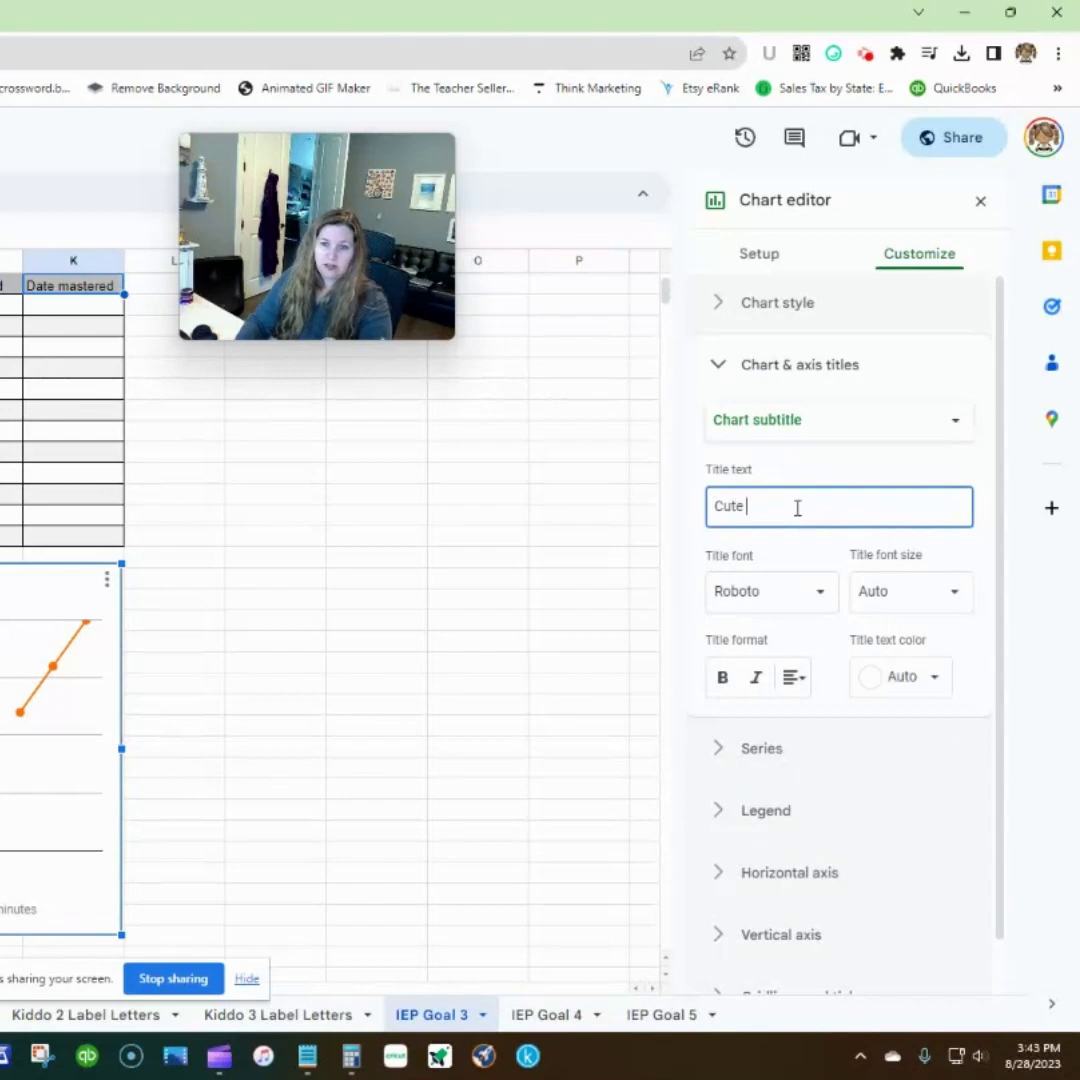
text( #1)
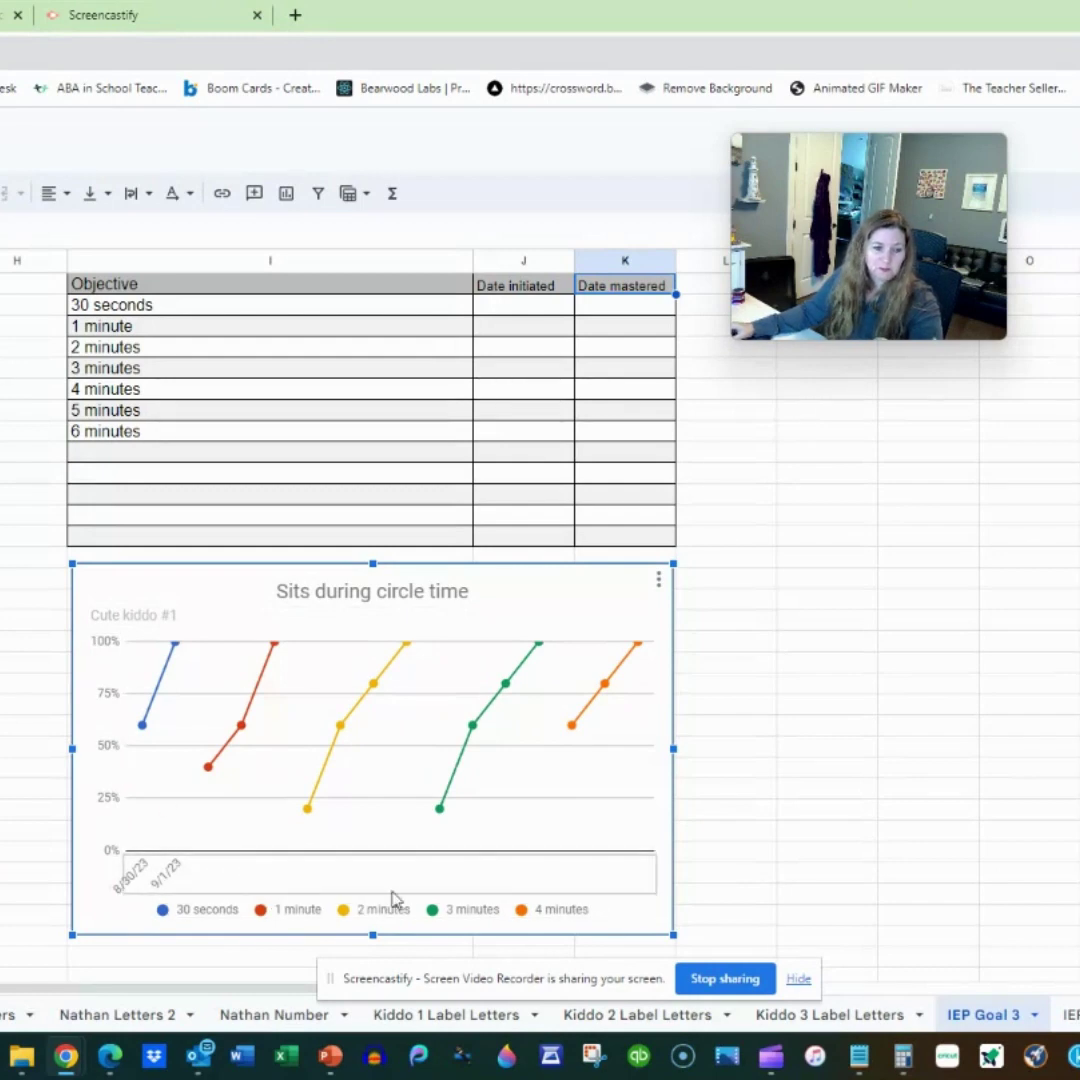
scroll(393, 836, up, 2)
scroll(648, 884, down, 2)
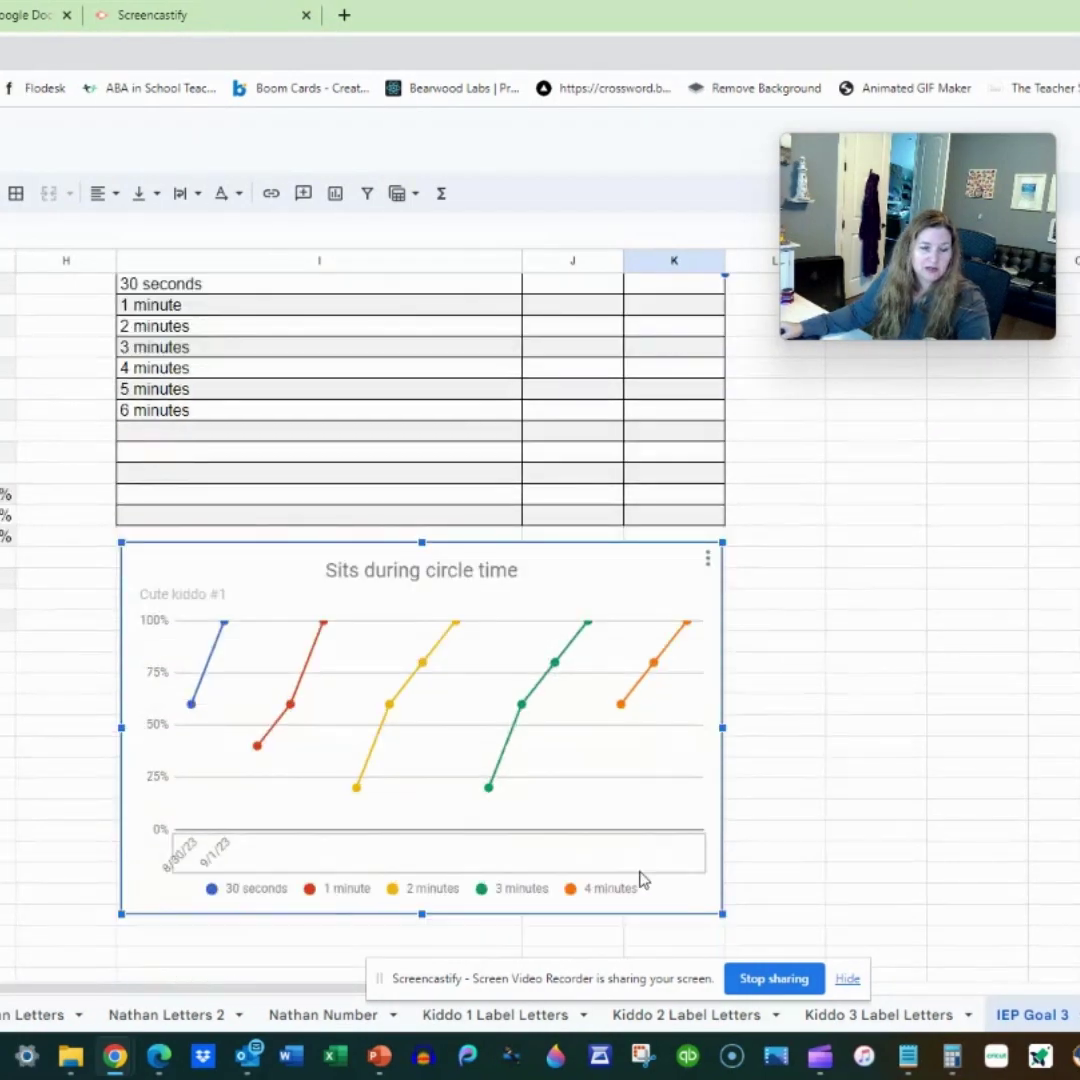
scroll(420, 600, up, 2)
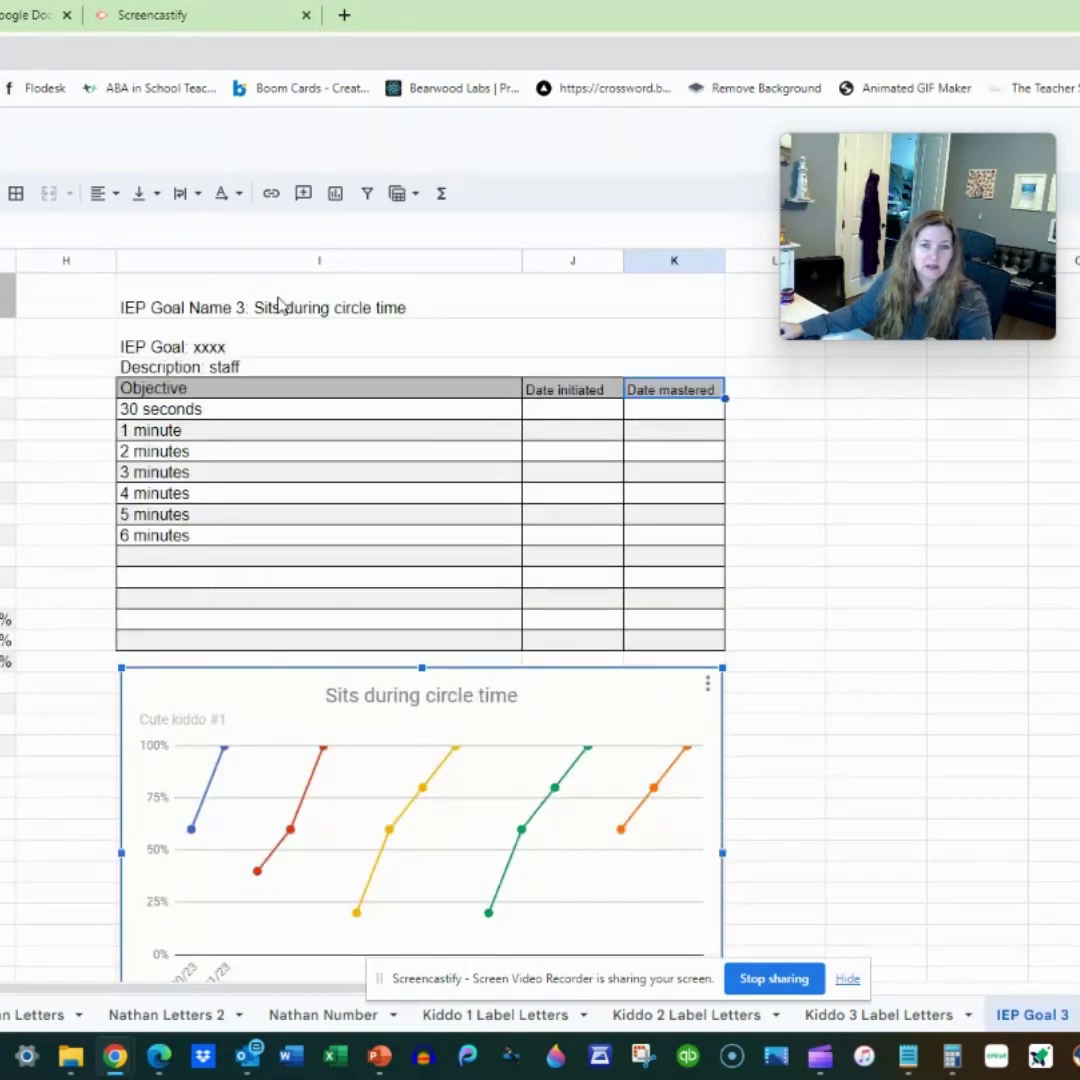
click(140, 521)
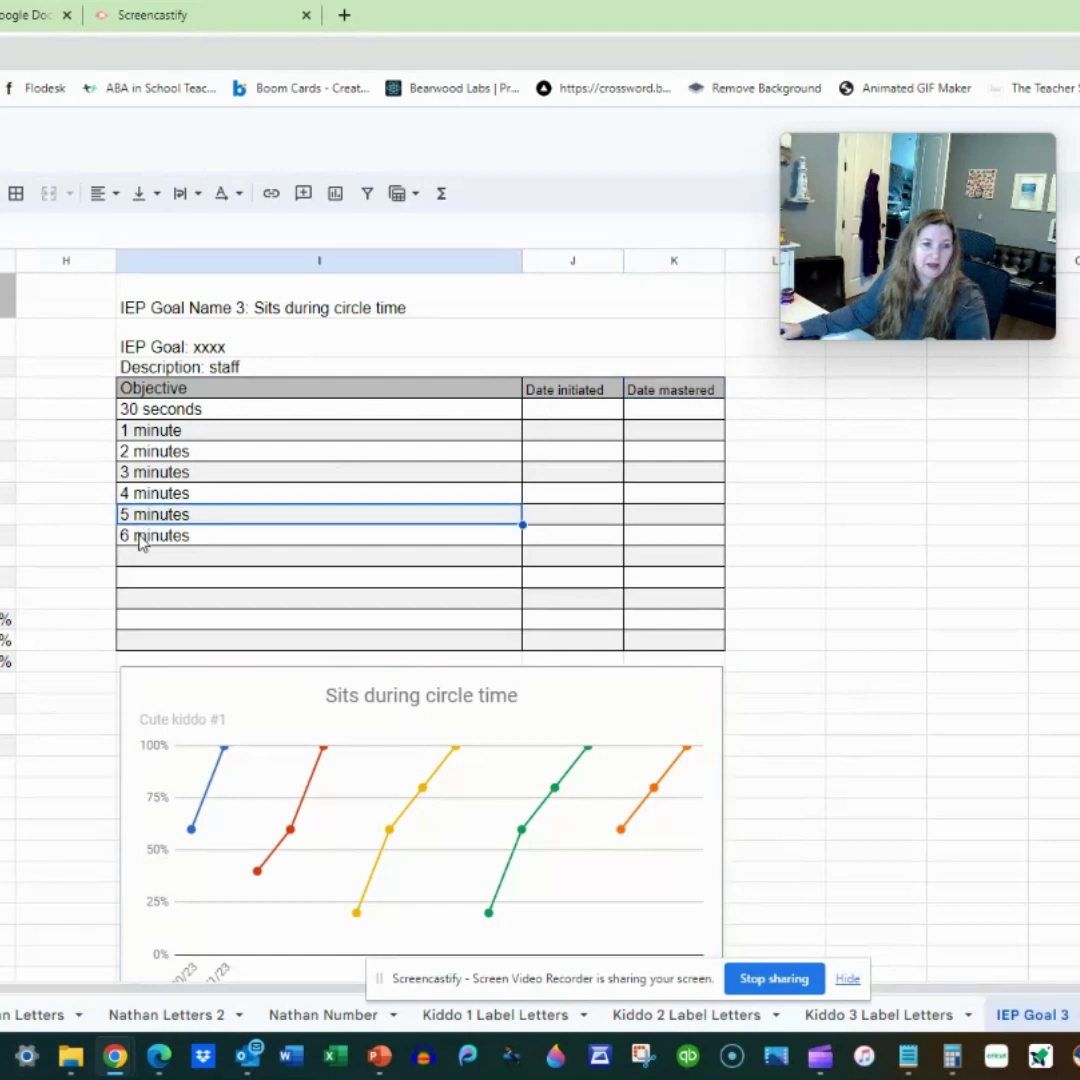
click(140, 536)
Step: Insert two empty columns to the right of column G
click(530, 318)
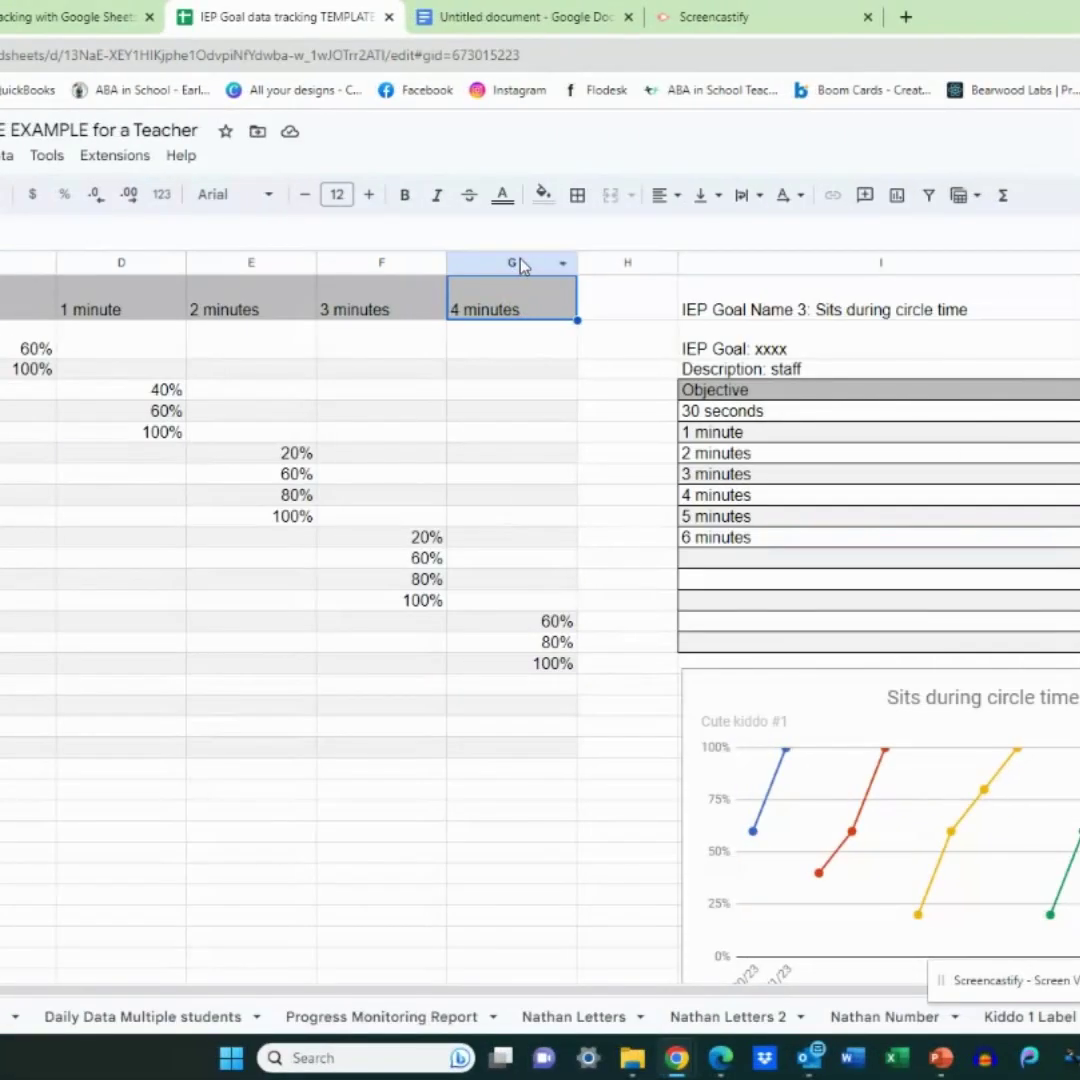
right_click(519, 262)
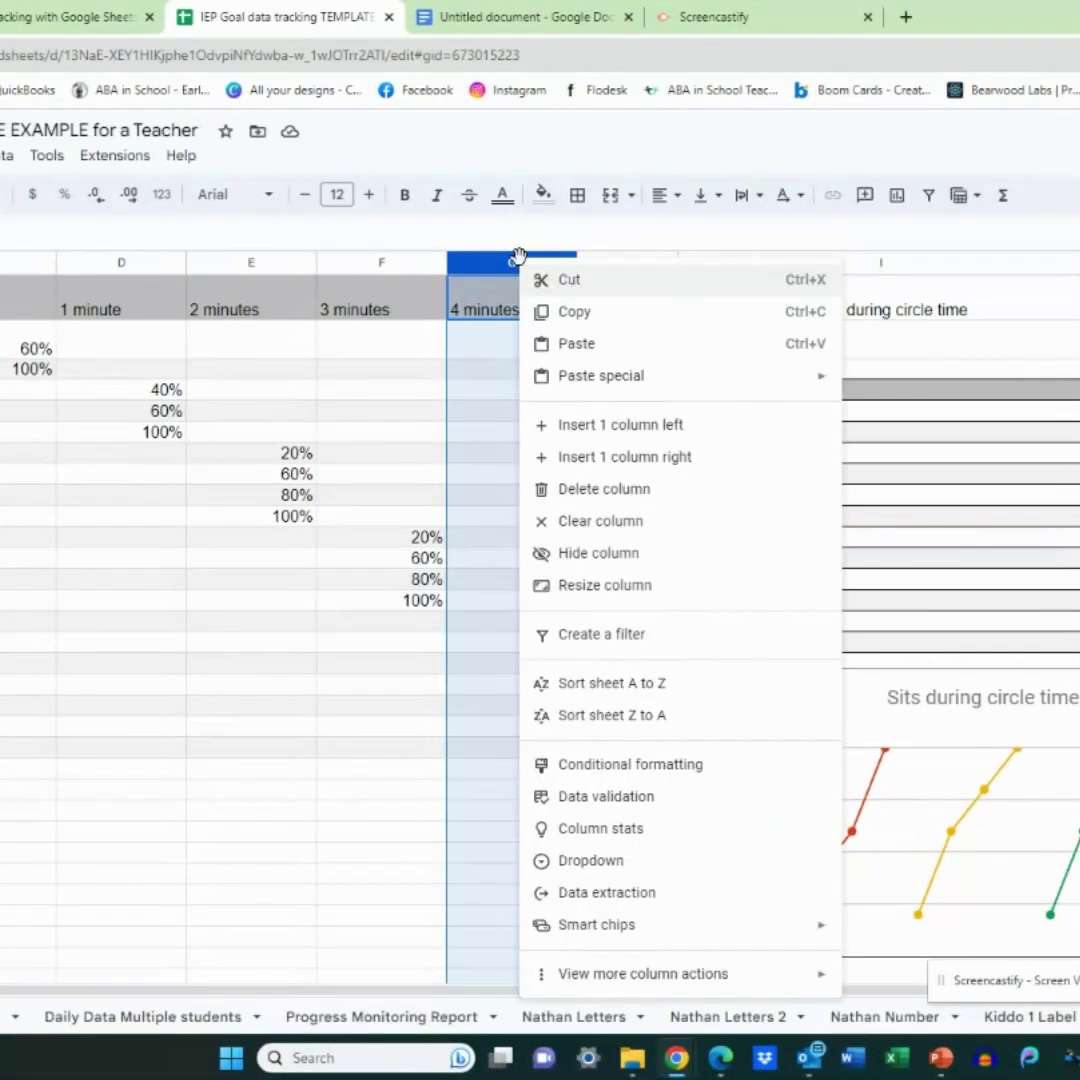
click(669, 460)
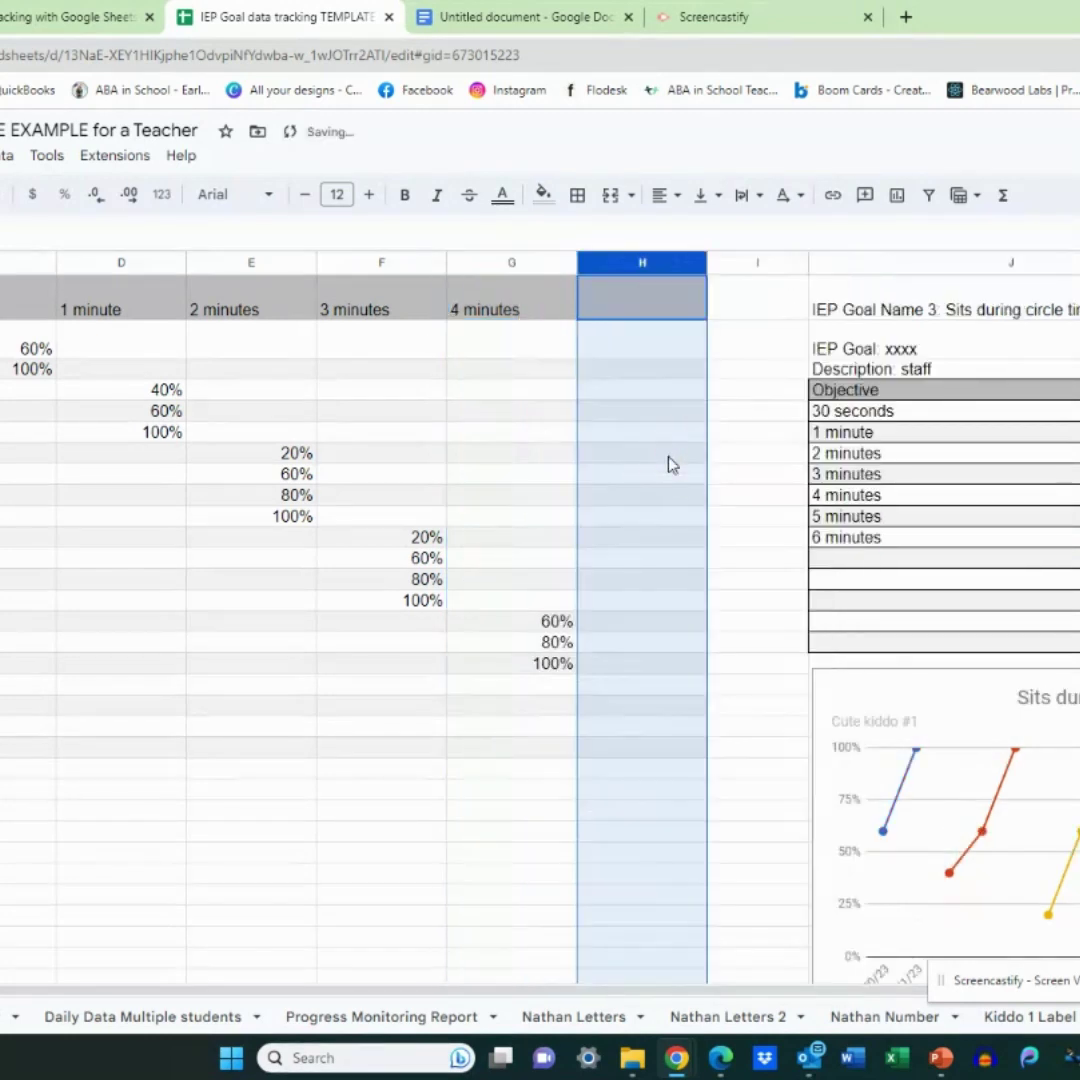
click(665, 322)
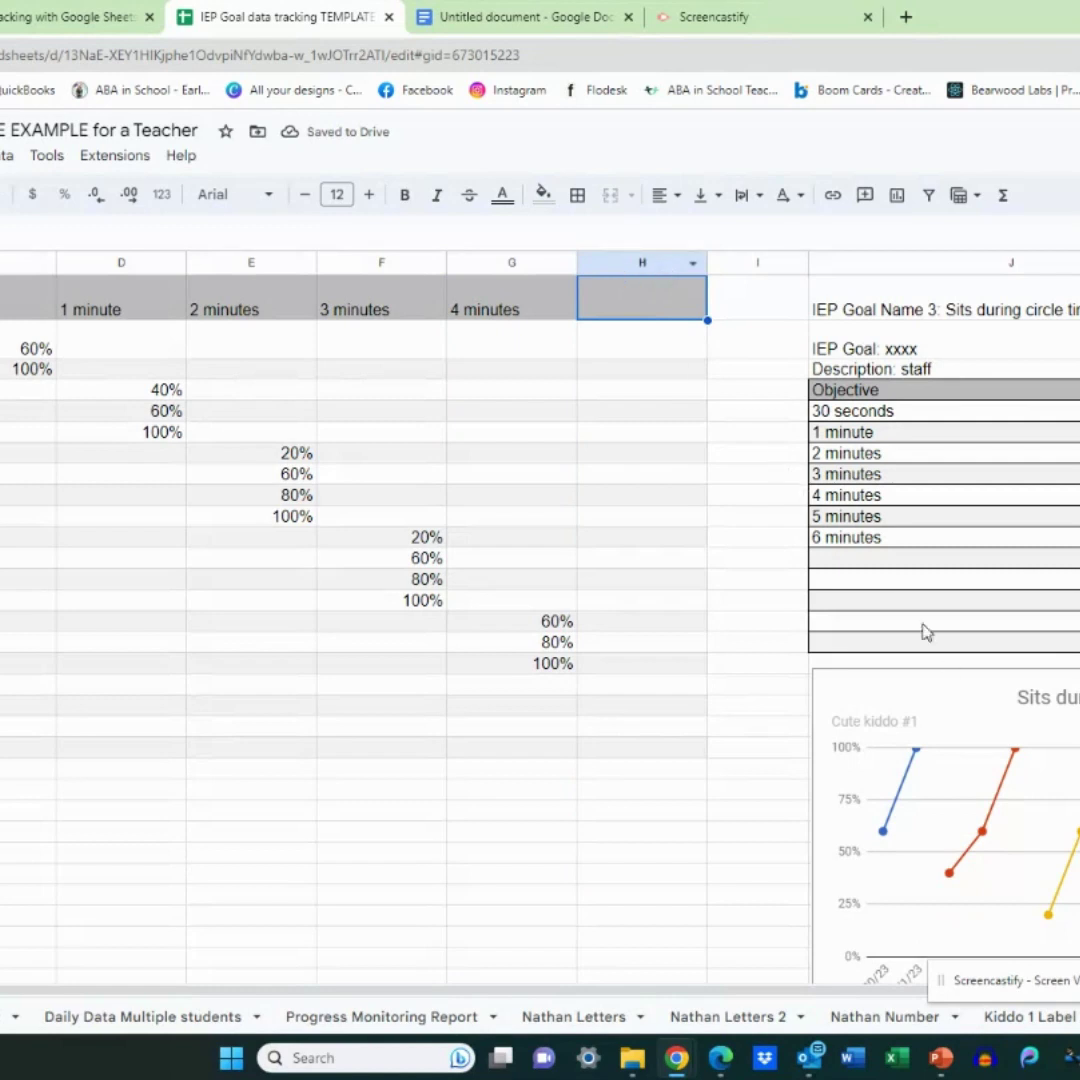
right_click(622, 265)
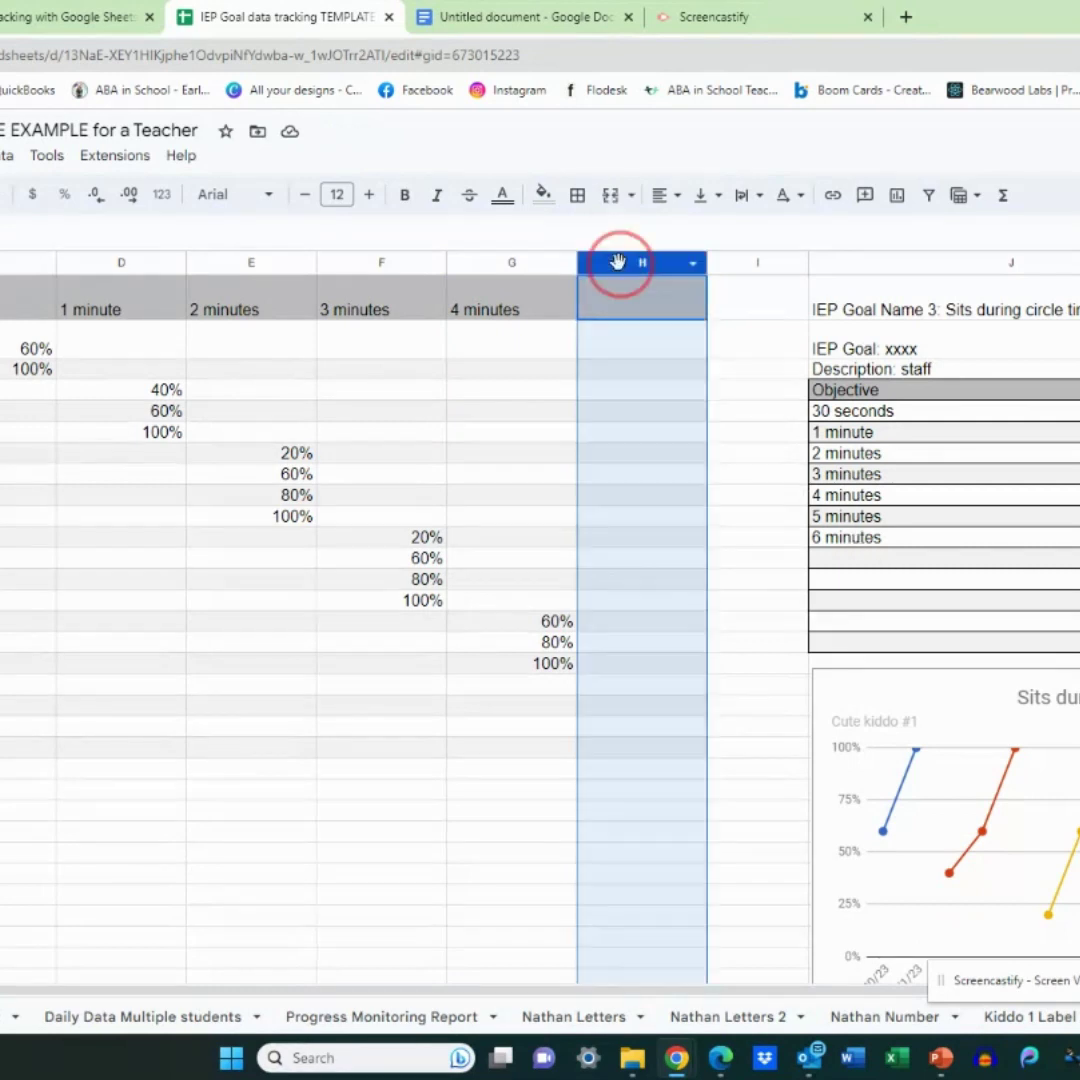
click(740, 462)
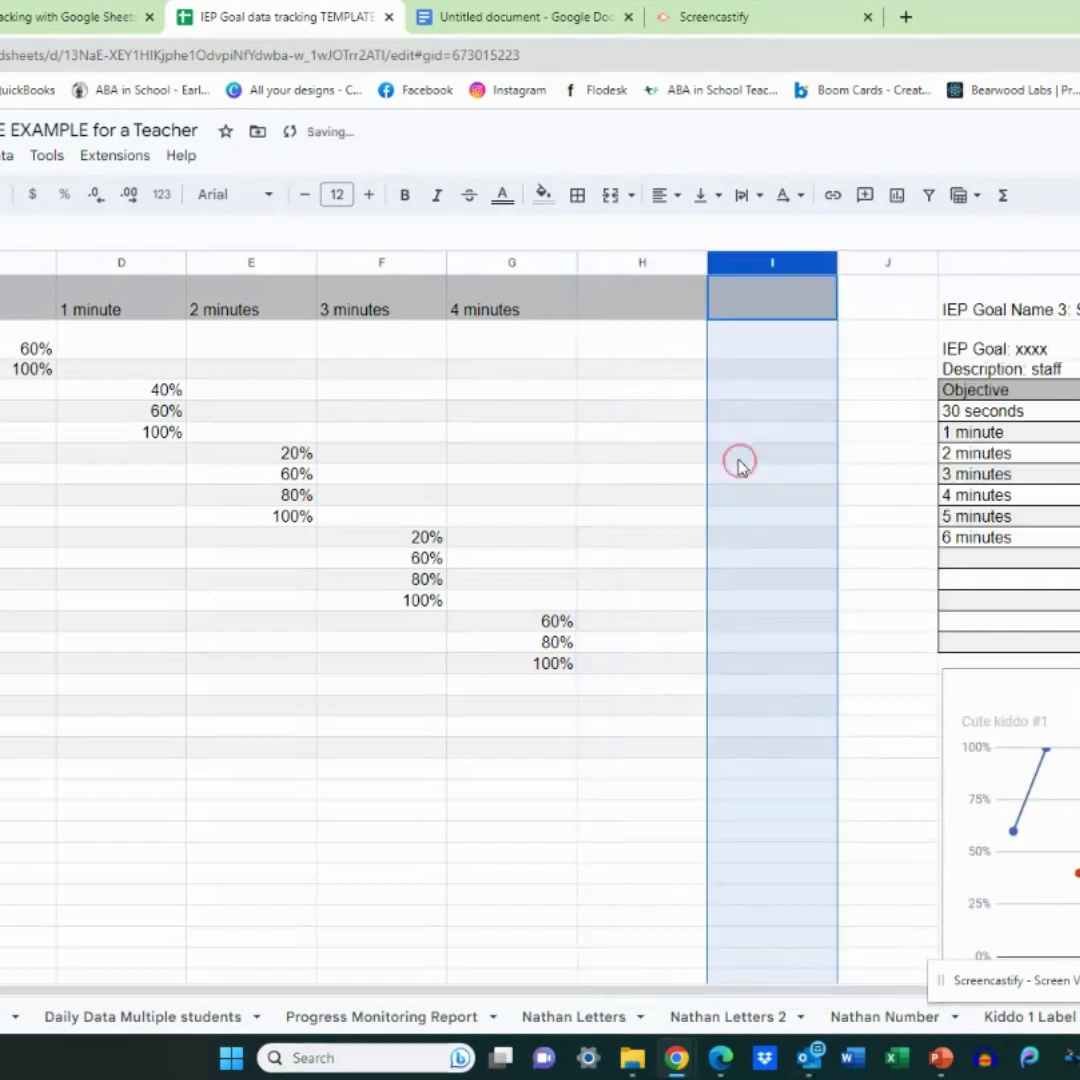
click(771, 308)
click(648, 298)
click(730, 306)
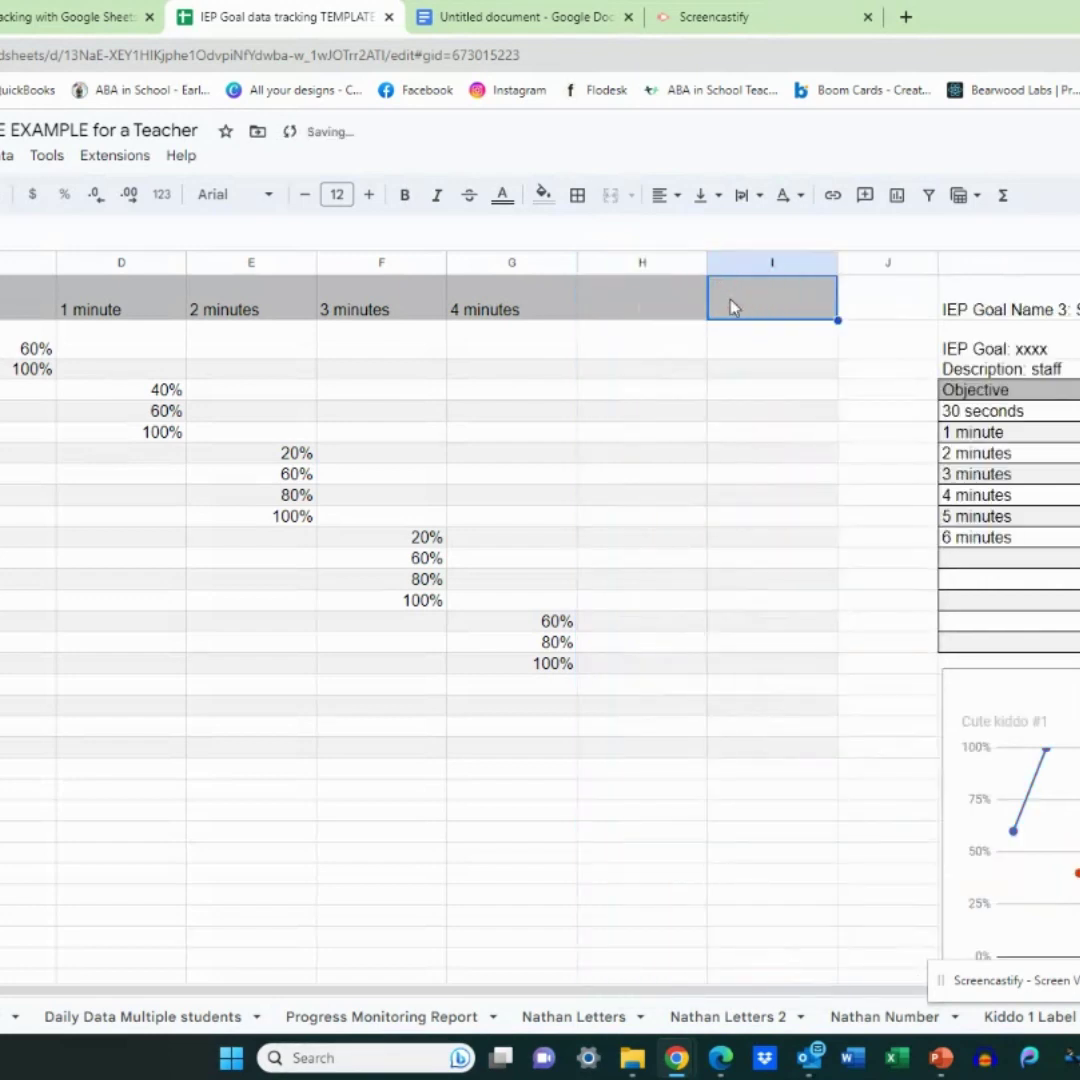
click(643, 308)
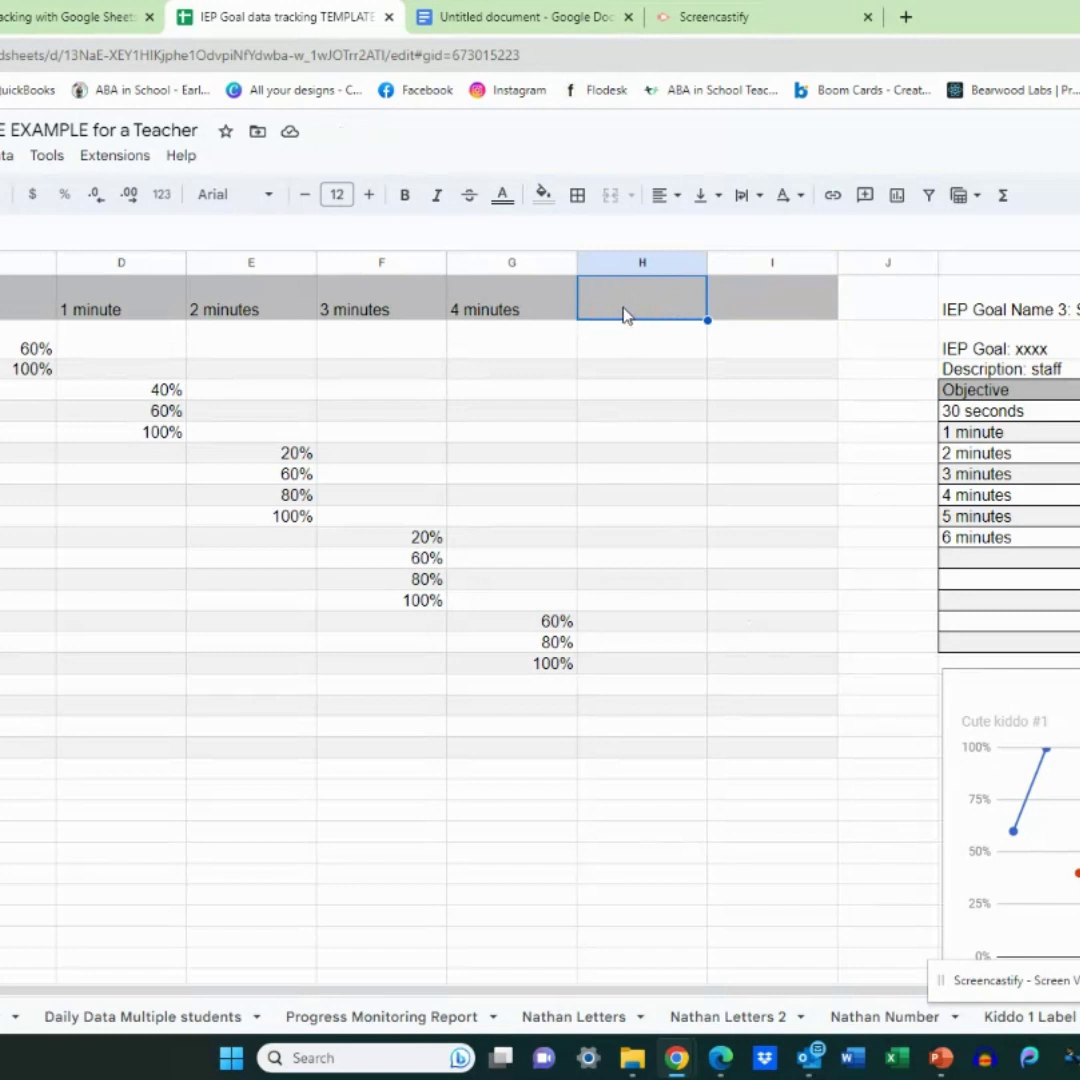
Step: Link the new H1 and I1 headers to the 5 minutes and 6 minutes objectives
text(=)
click(975, 520)
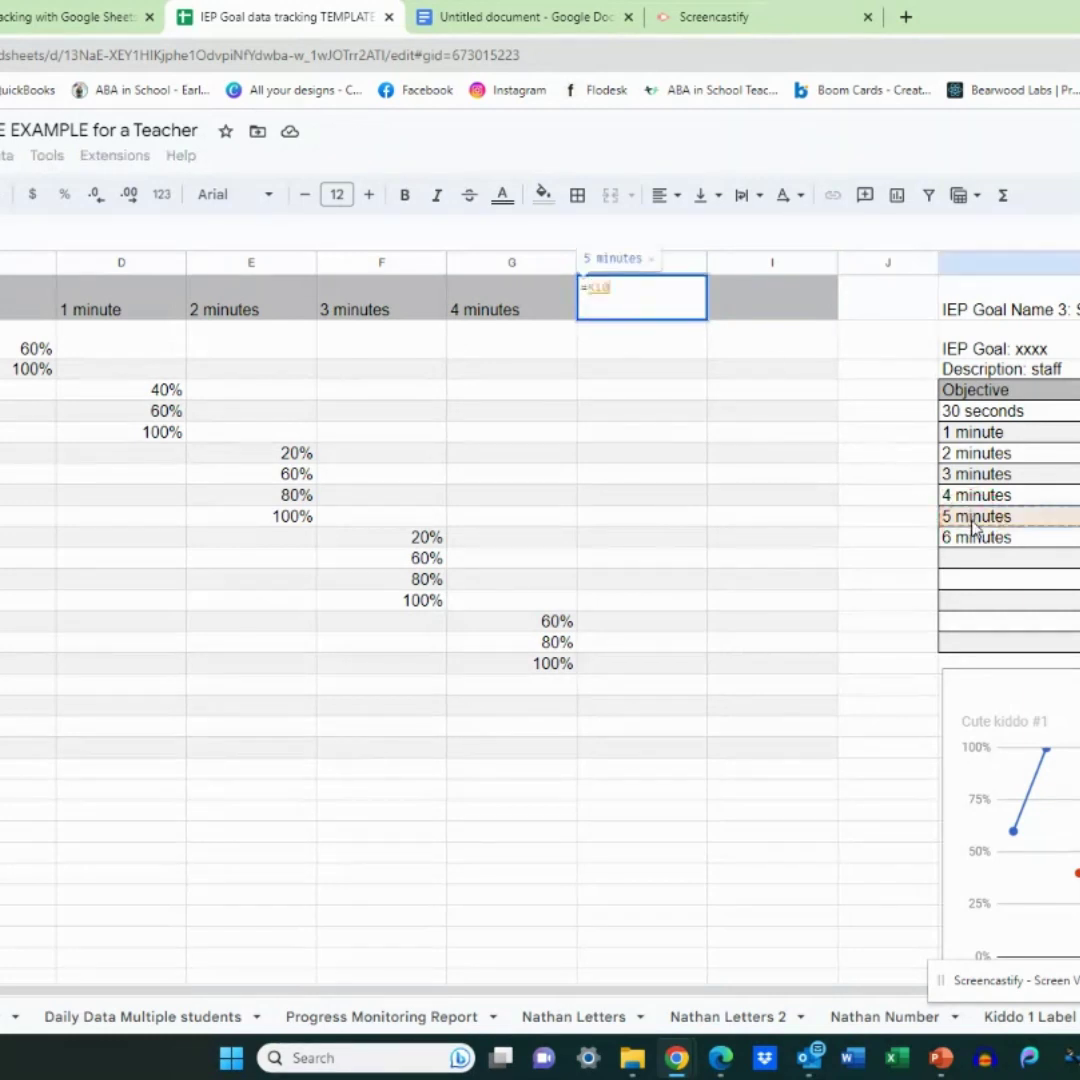
key(Return)
click(785, 296)
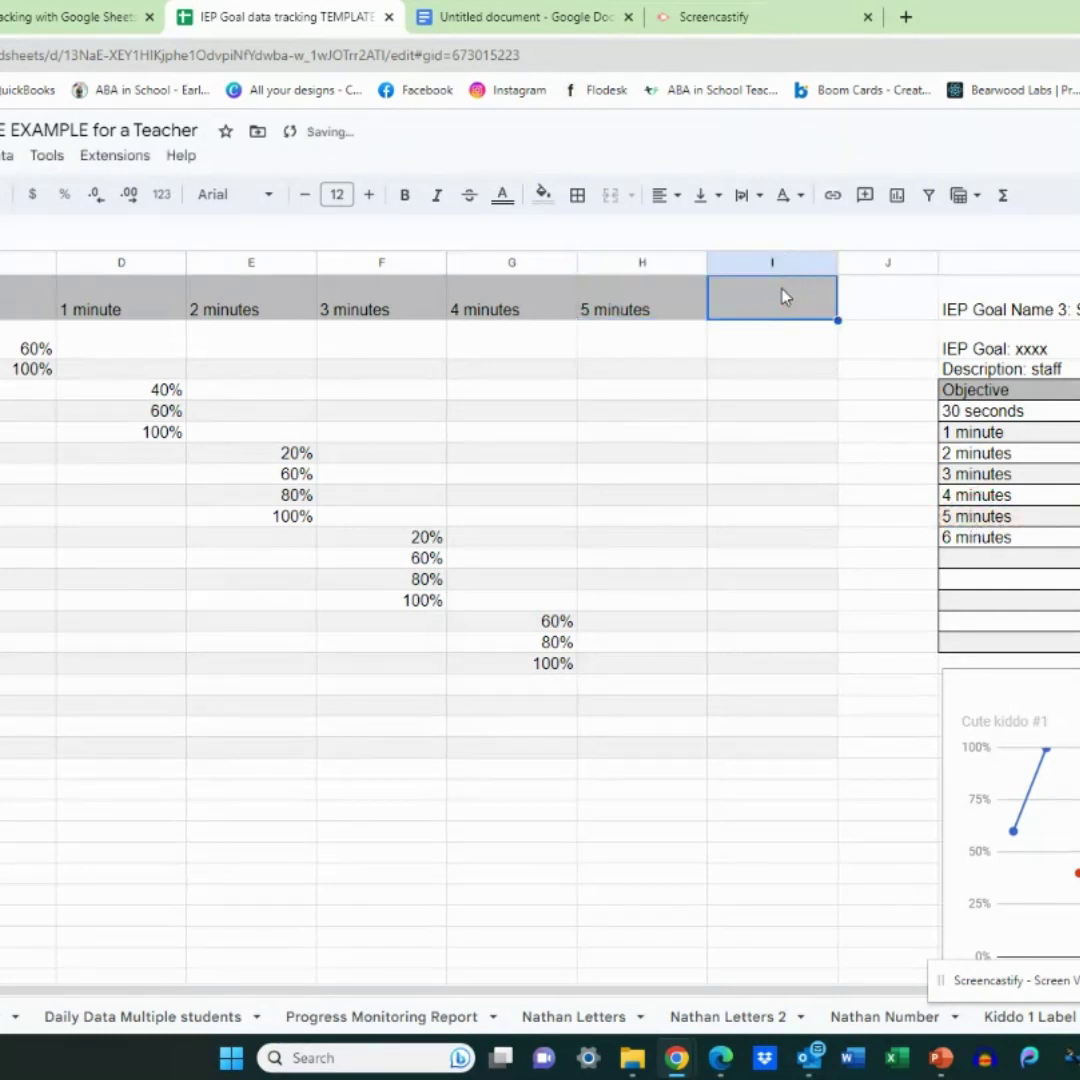
text(=)
click(1005, 540)
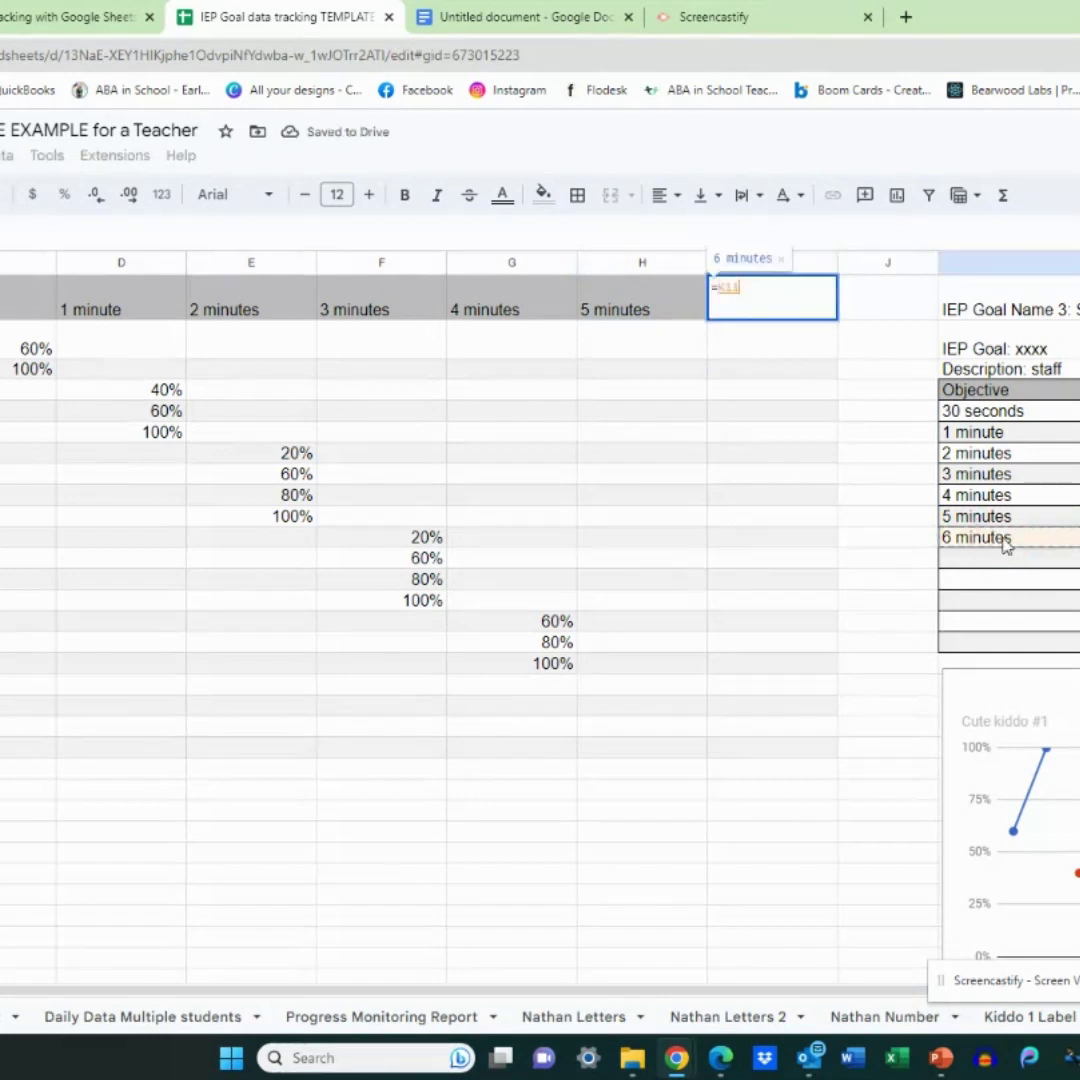
key(Return)
Step: Copy column G's 60%, 80%, 100% scores into the 5 minutes and 6 minutes columns
click(658, 688)
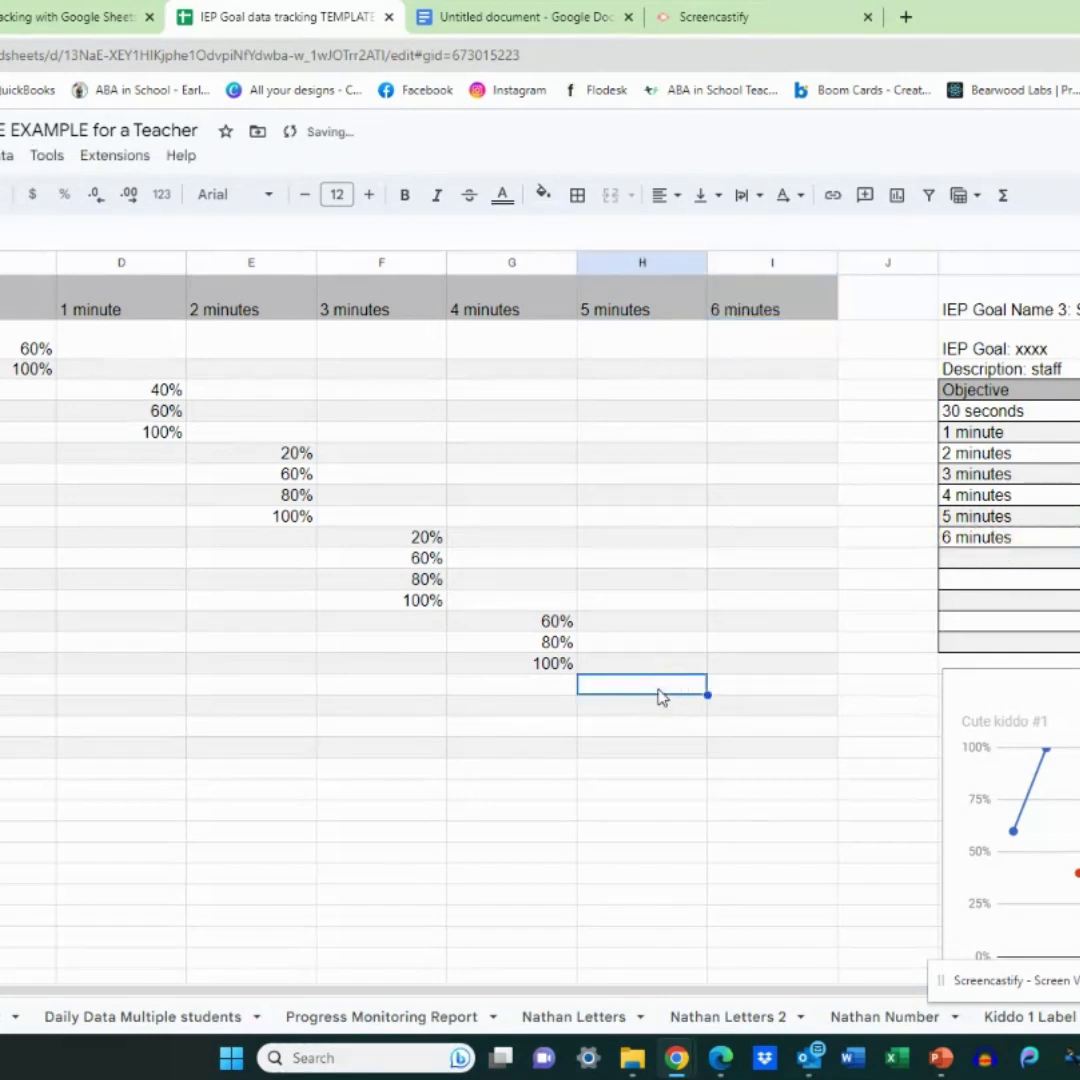
drag(548, 622, 549, 660)
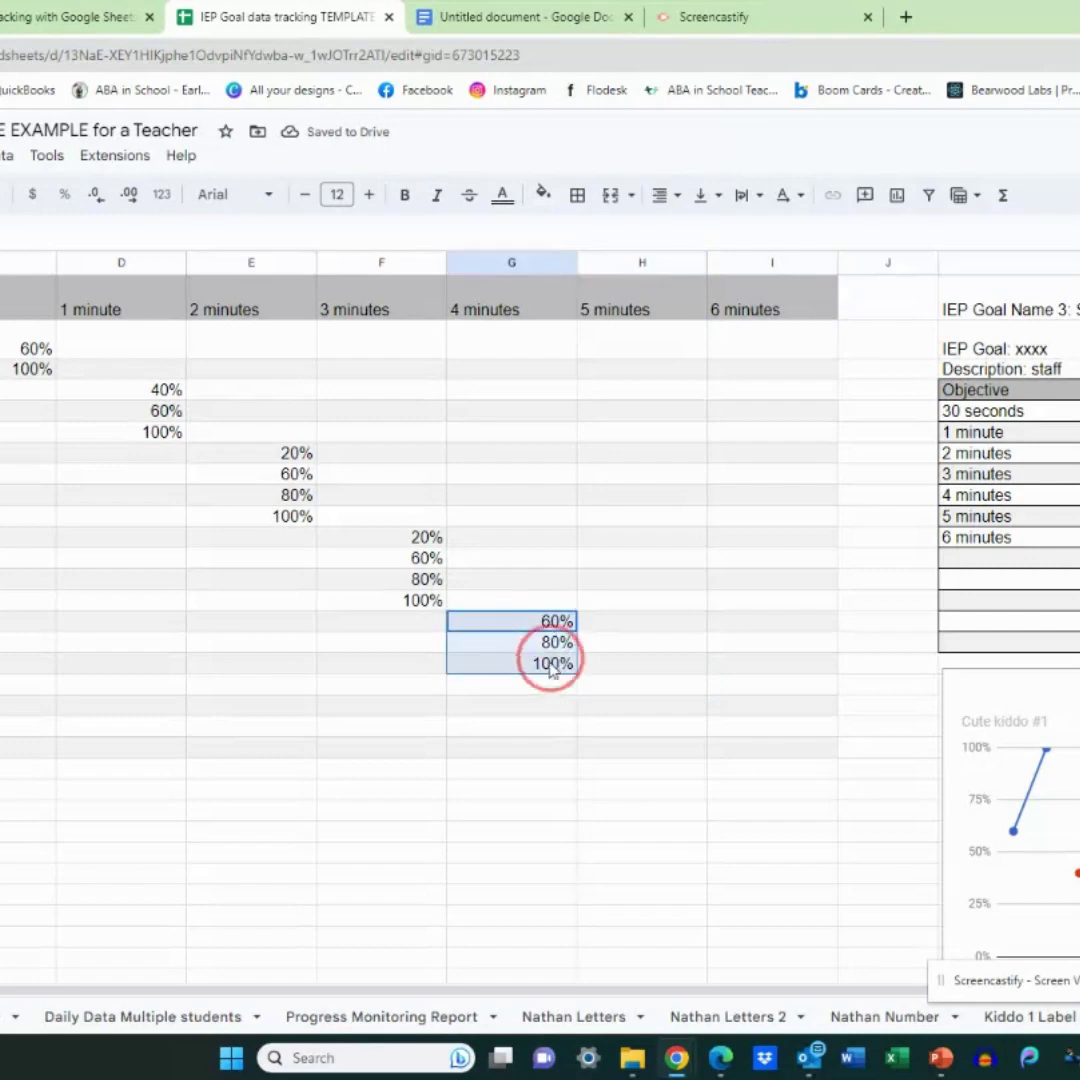
key(ctrl+c)
click(640, 690)
key(ctrl+v)
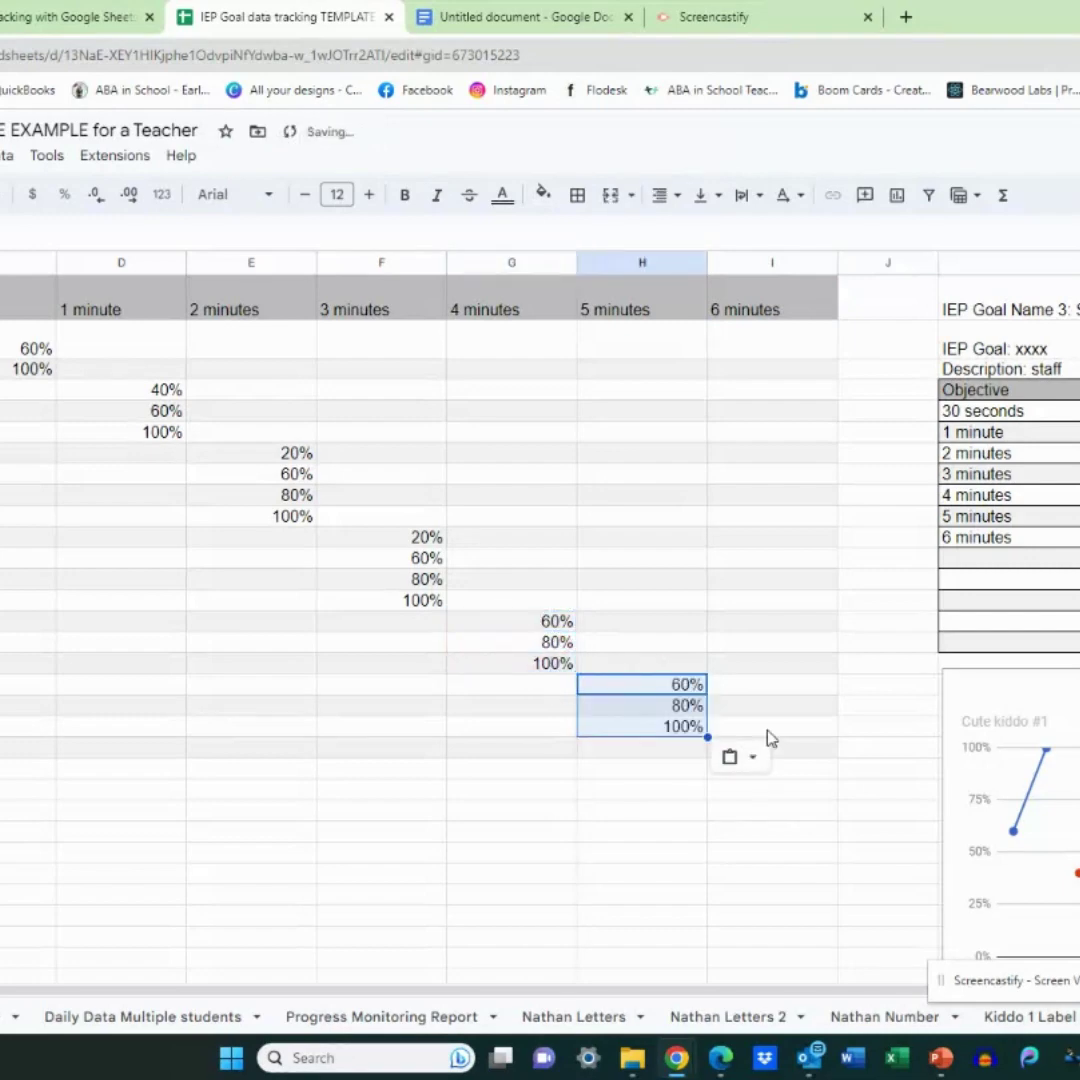
click(772, 746)
key(ctrl+v)
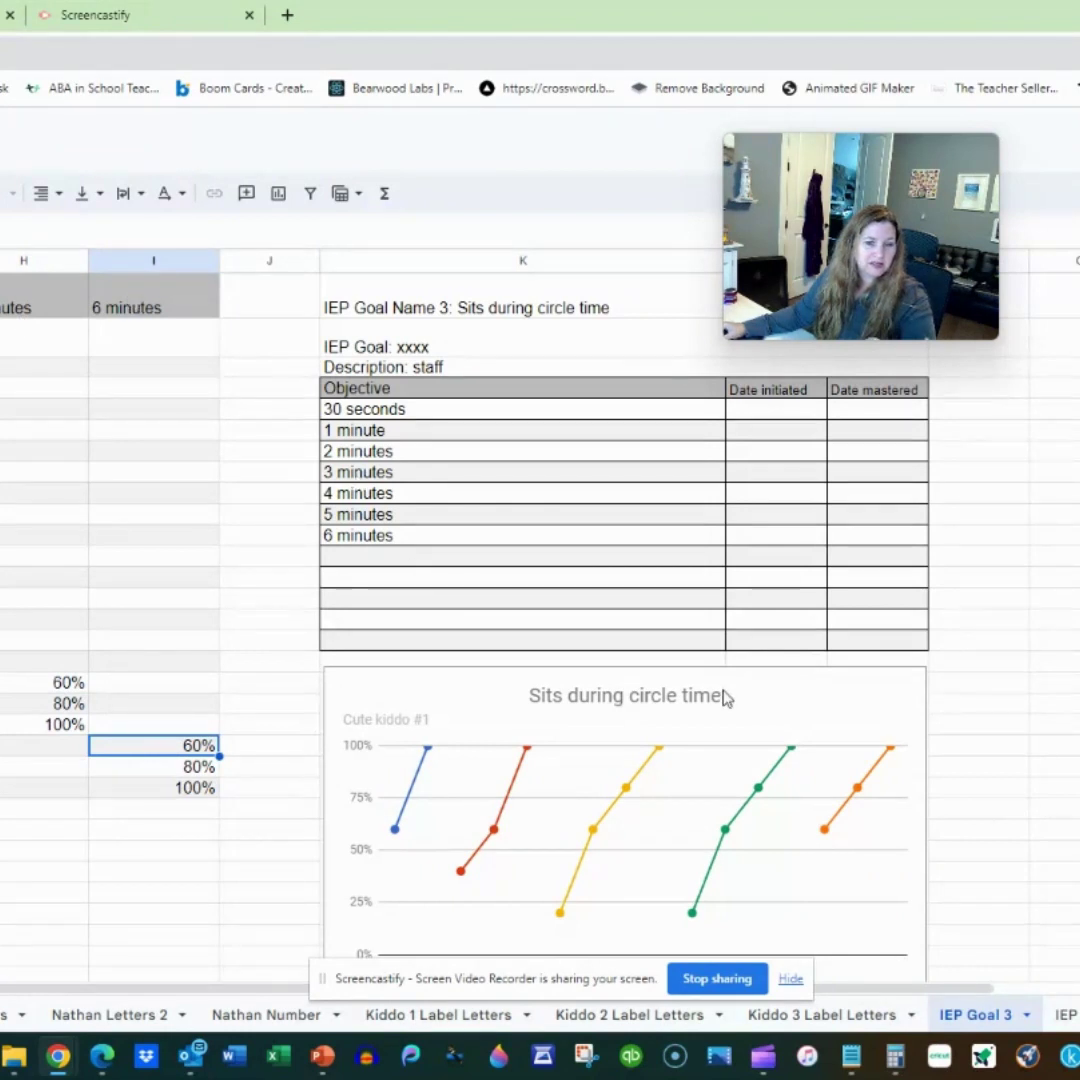
Step: Extend the circle-time chart's data range so it ends at column I instead of G
scroll(760, 780, down, 3)
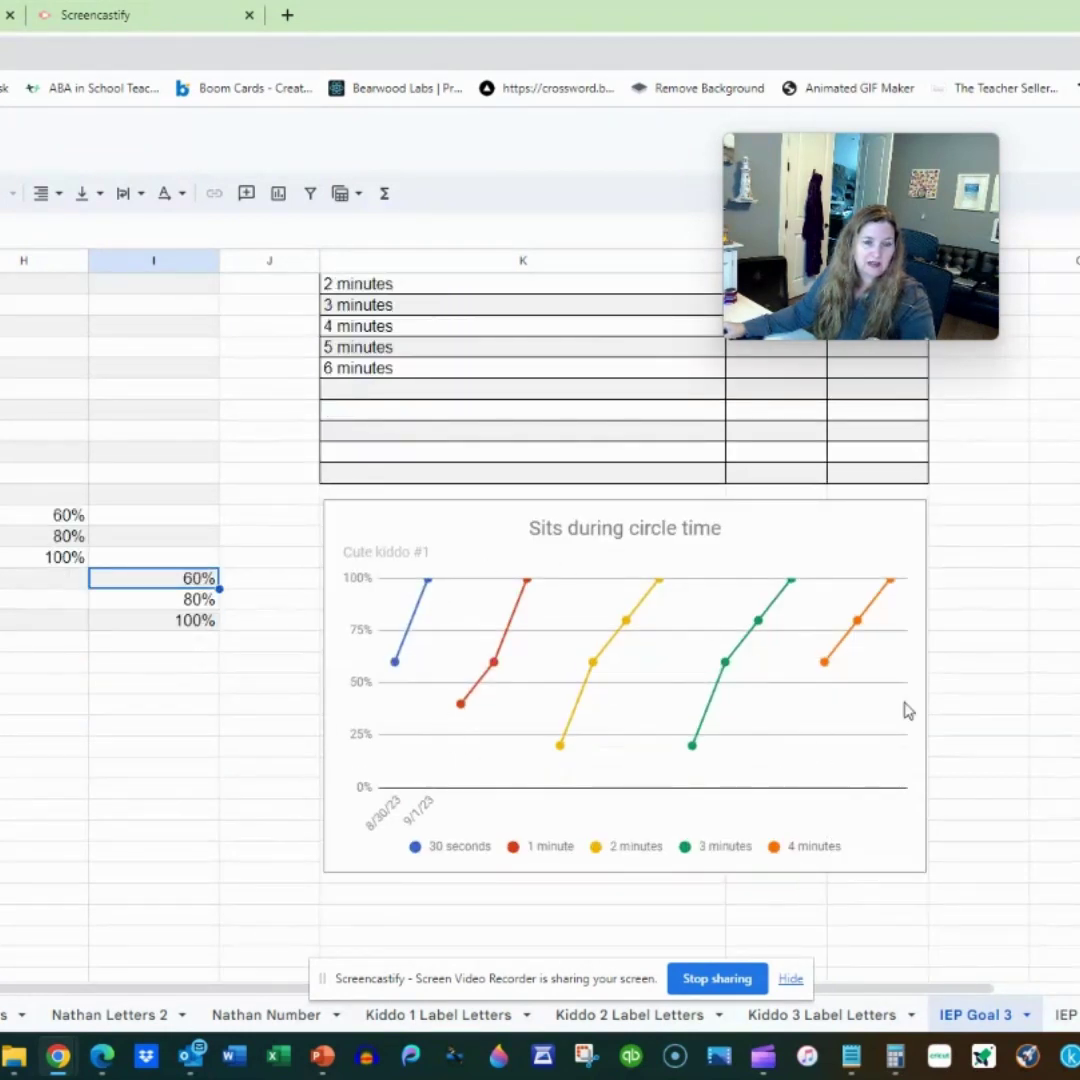
click(814, 530)
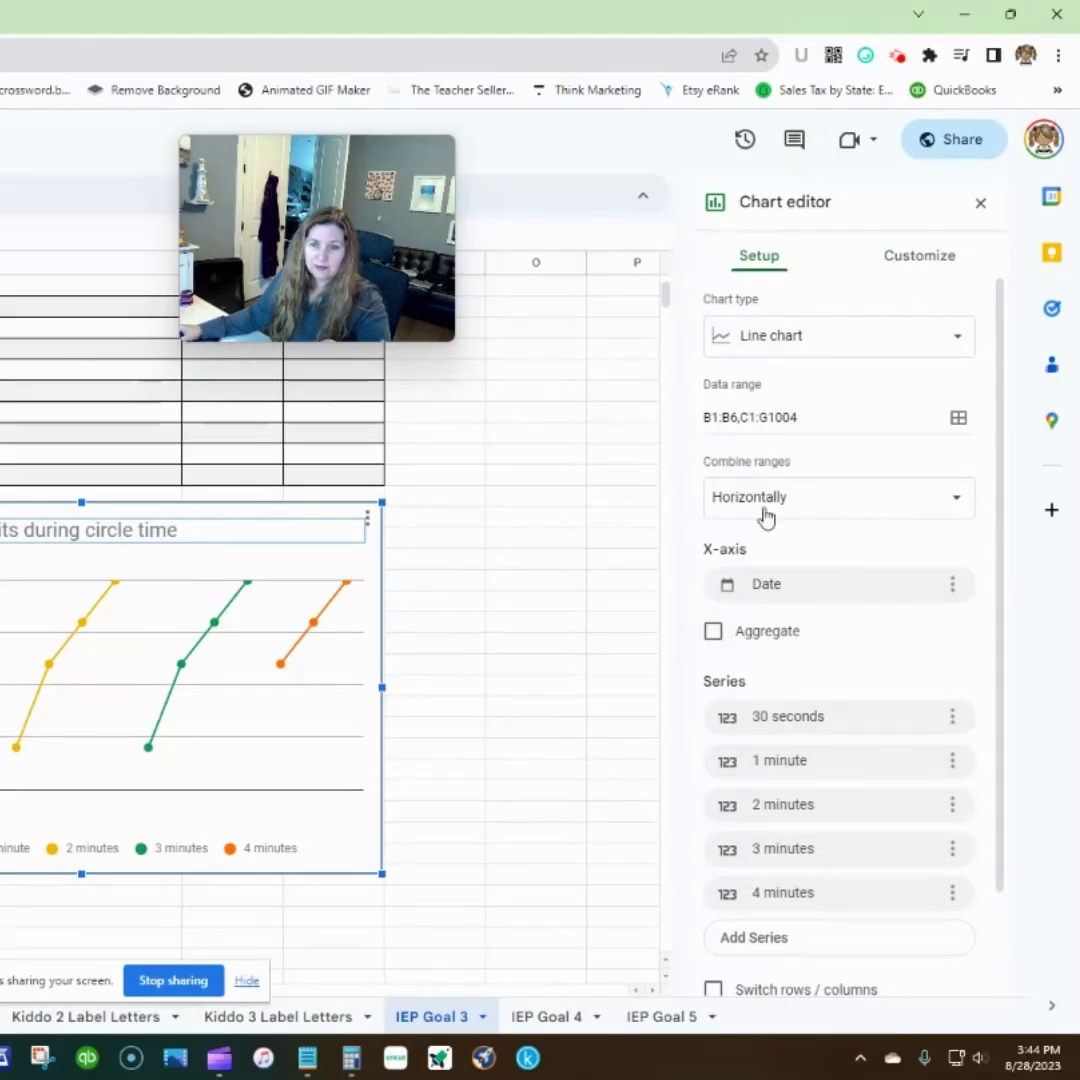
scroll(330, 600, up, 2)
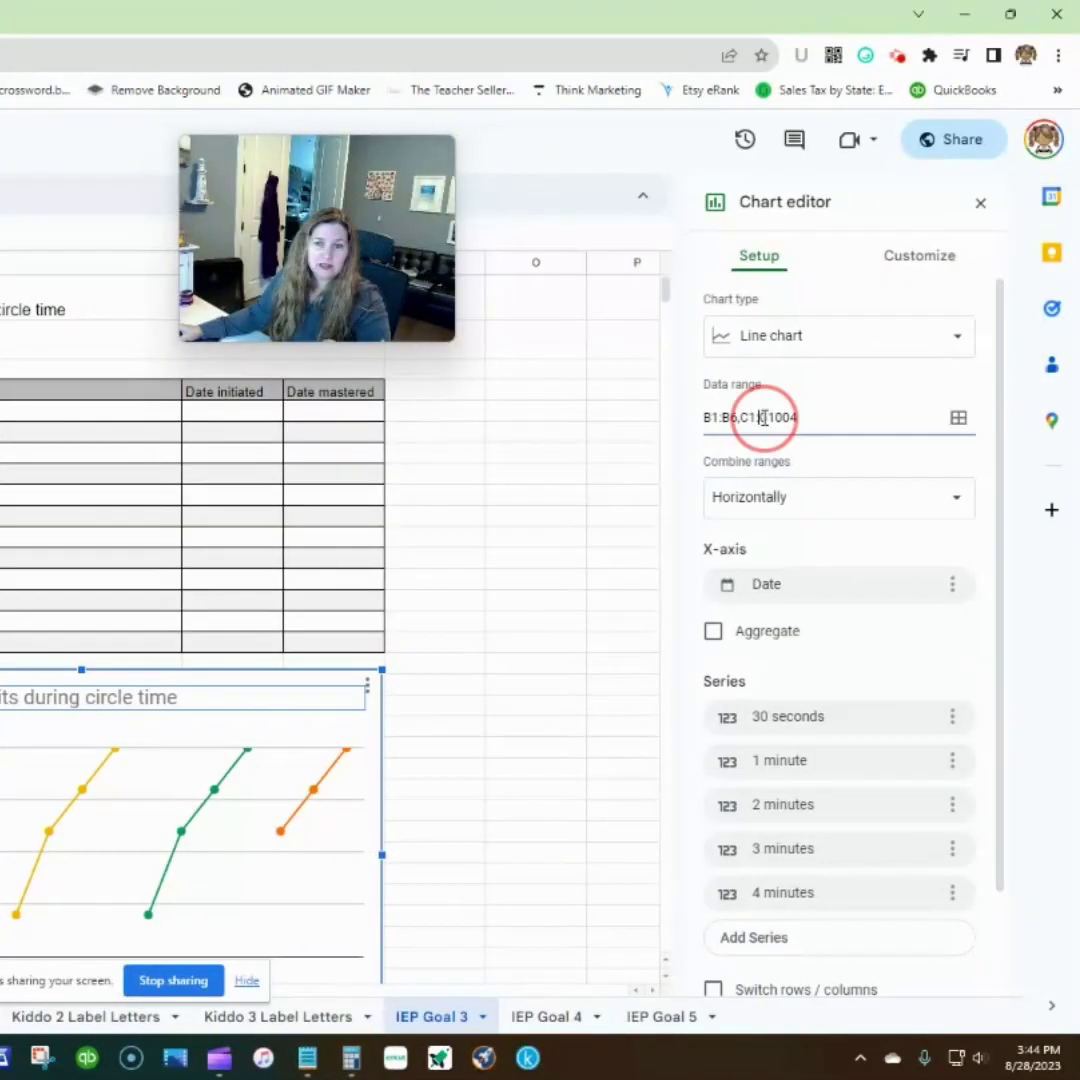
drag(758, 417, 767, 417)
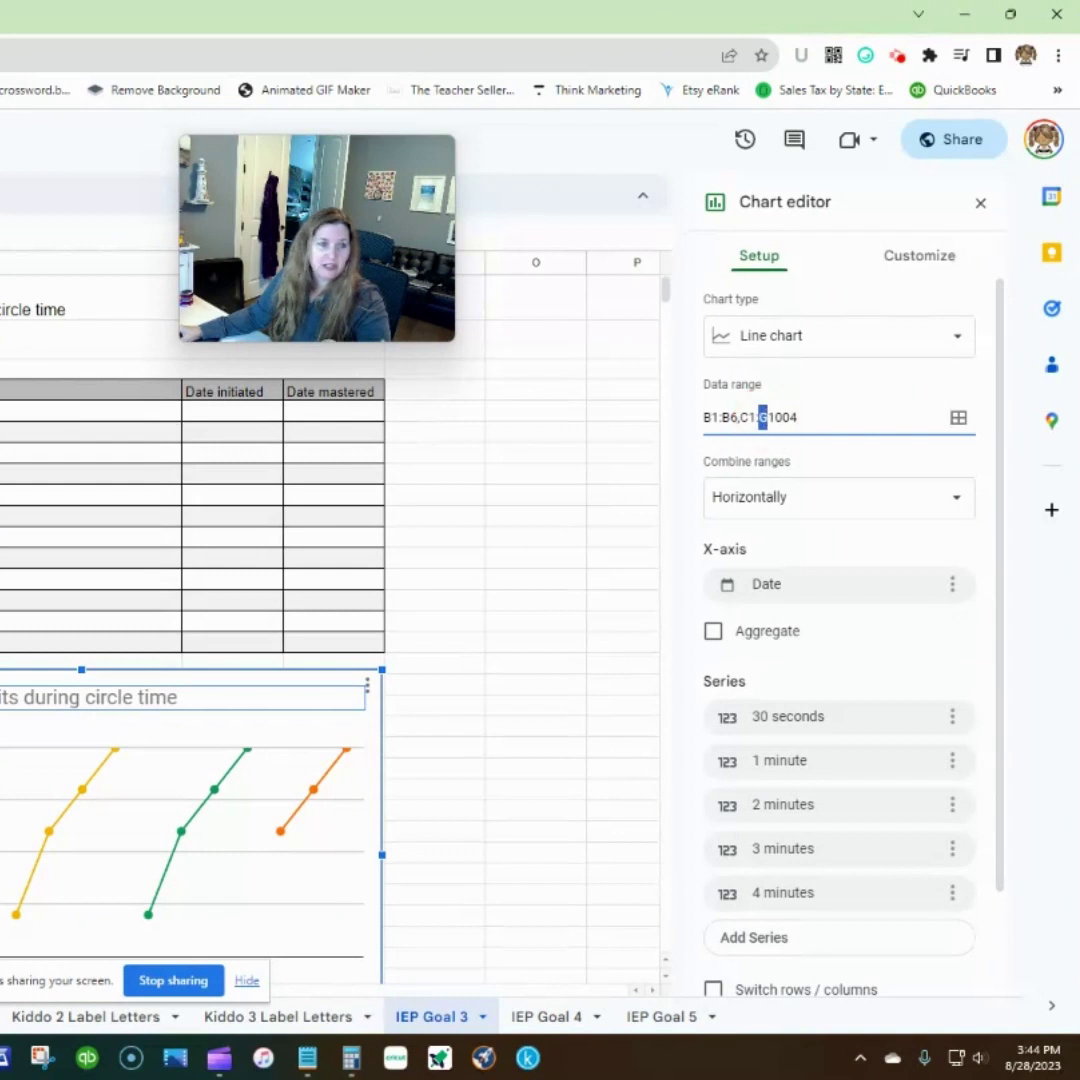
key(BackSpace)
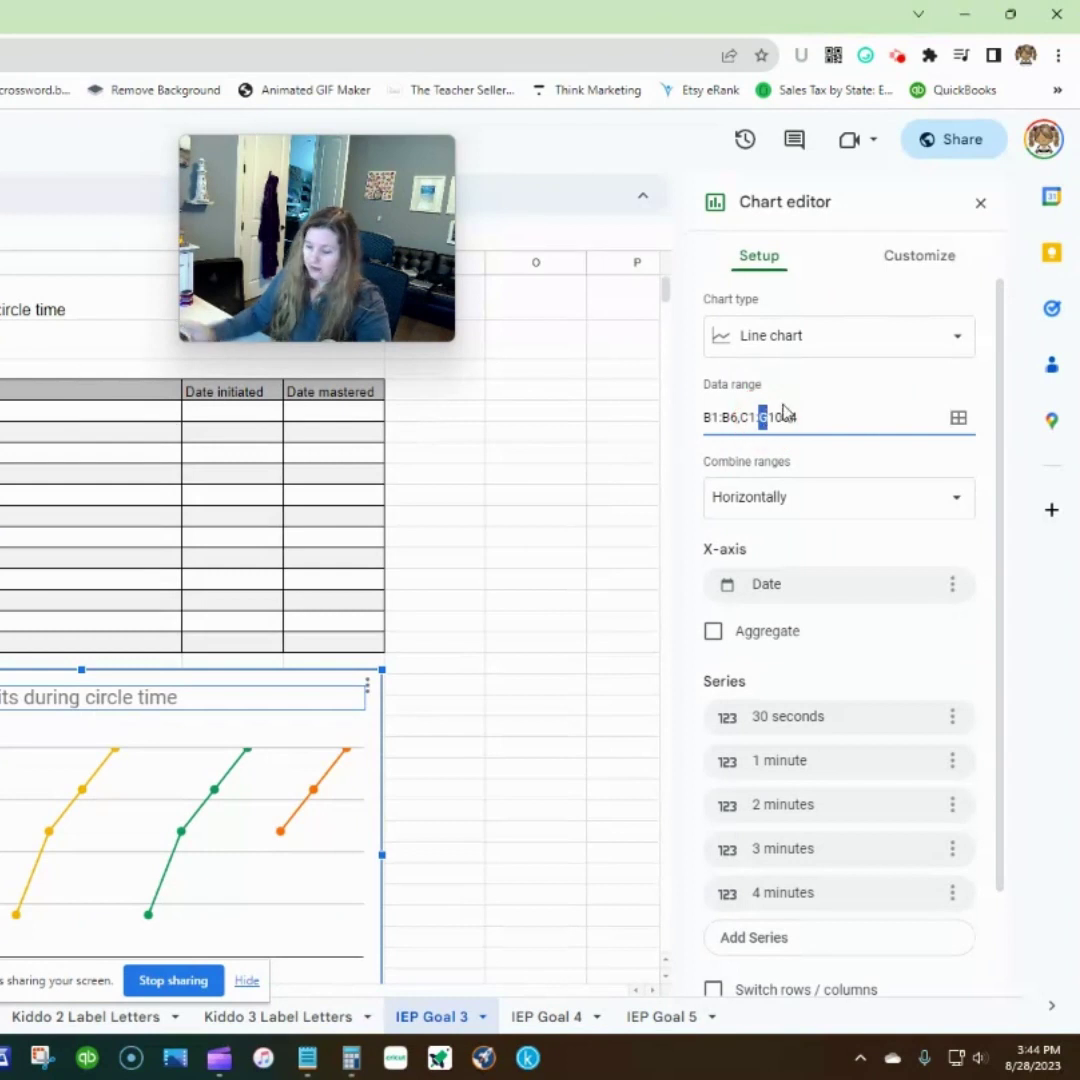
text(I)
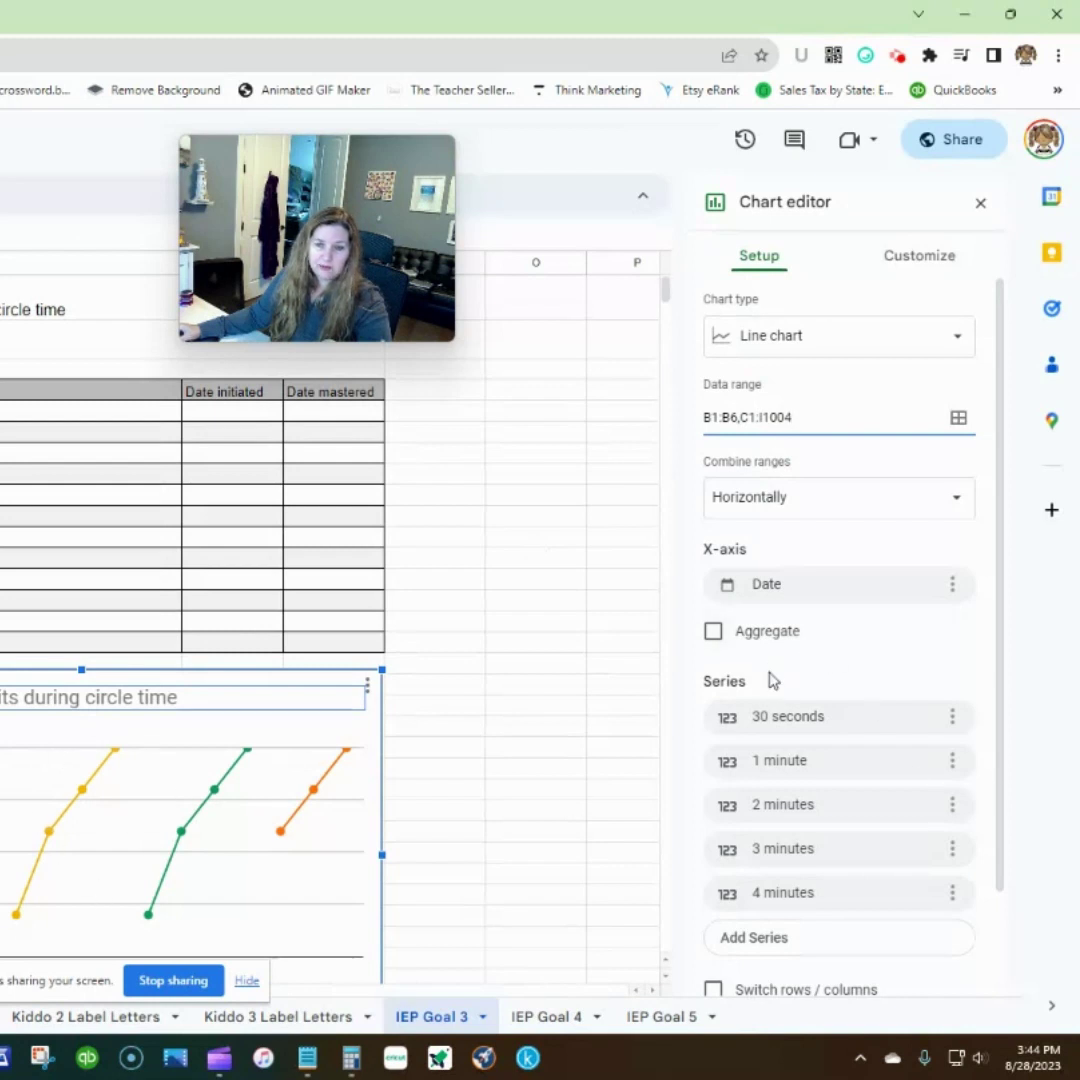
Step: Add 5 minutes and 6 minutes as new chart series
scroll(800, 728, down, 1)
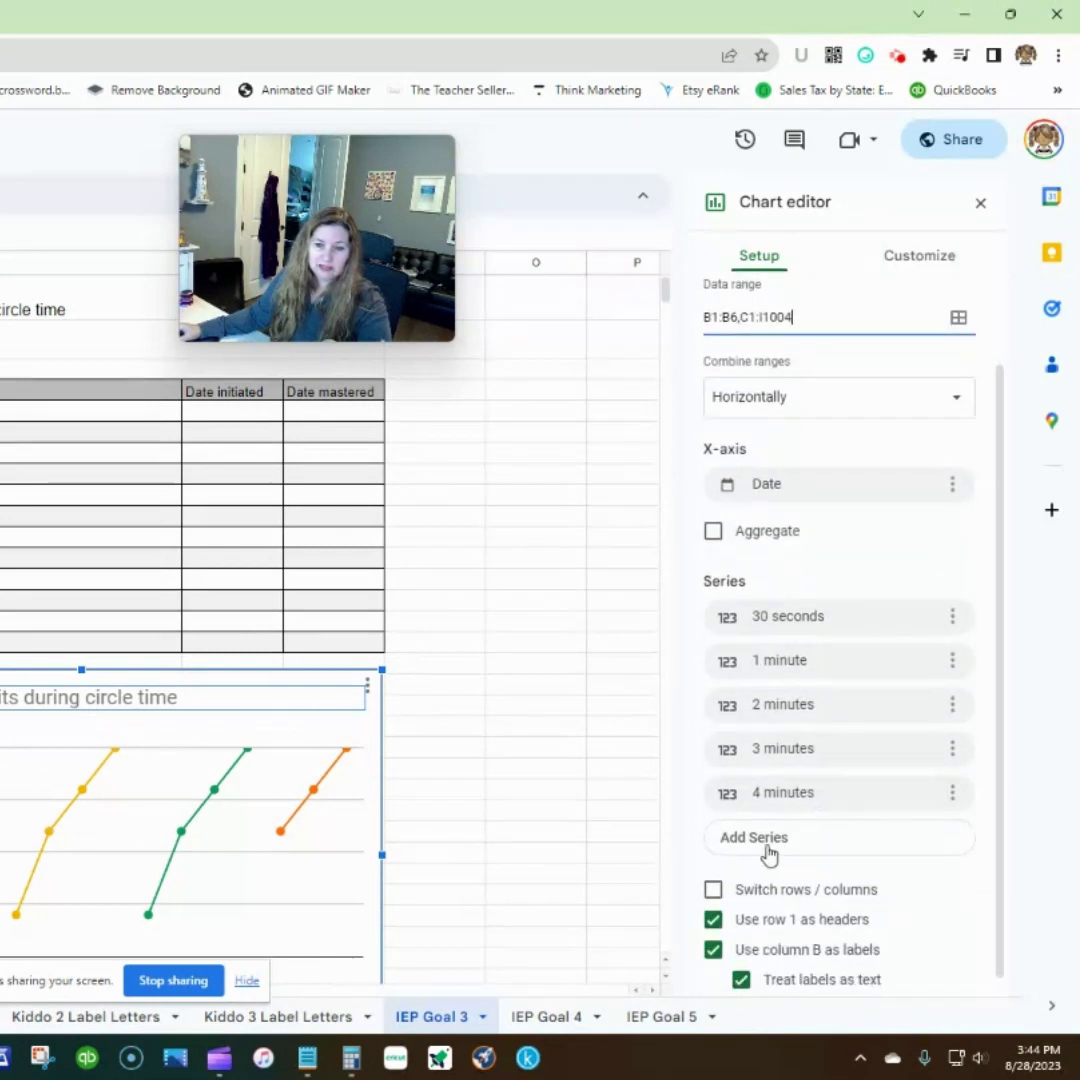
scroll(800, 790, down, 1)
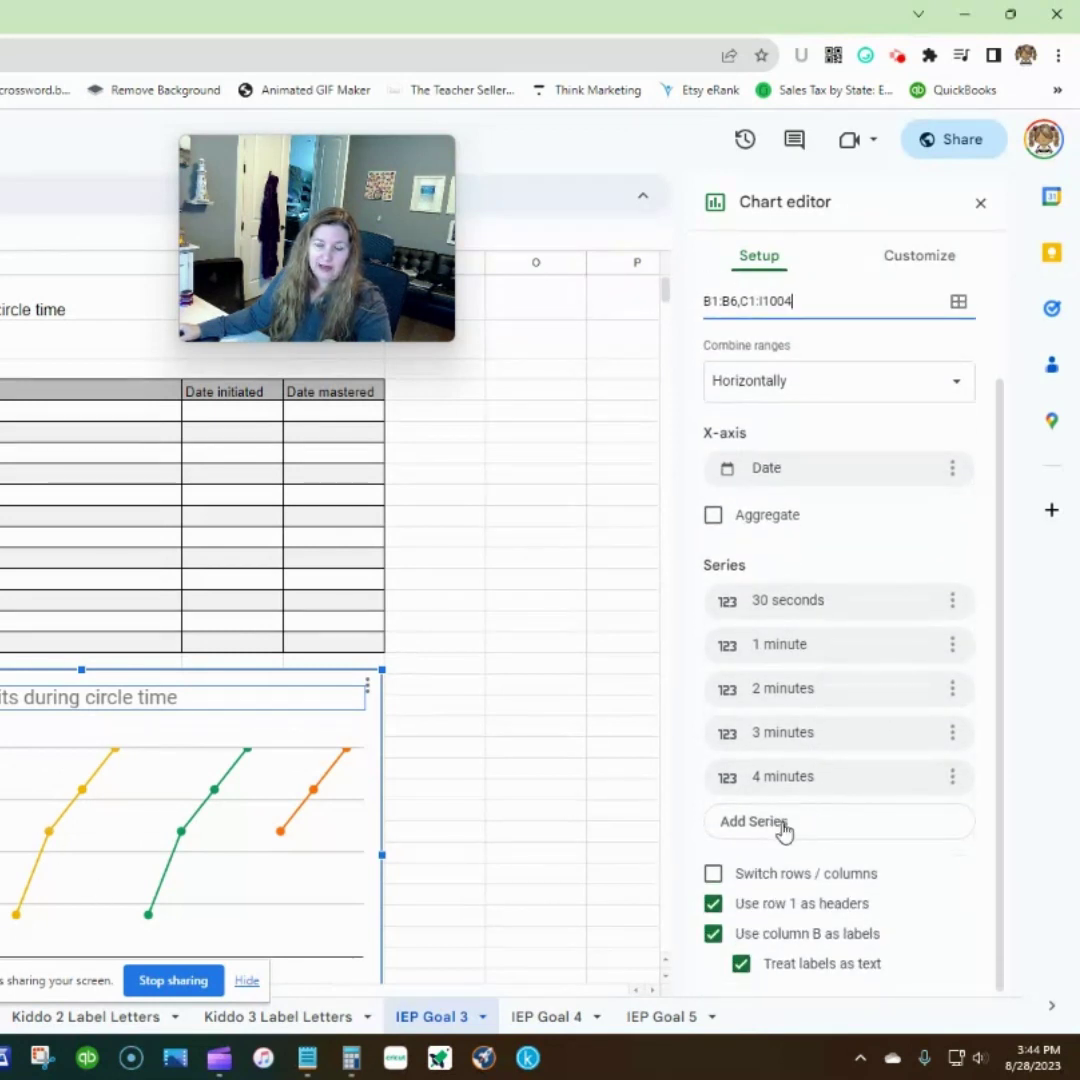
click(783, 829)
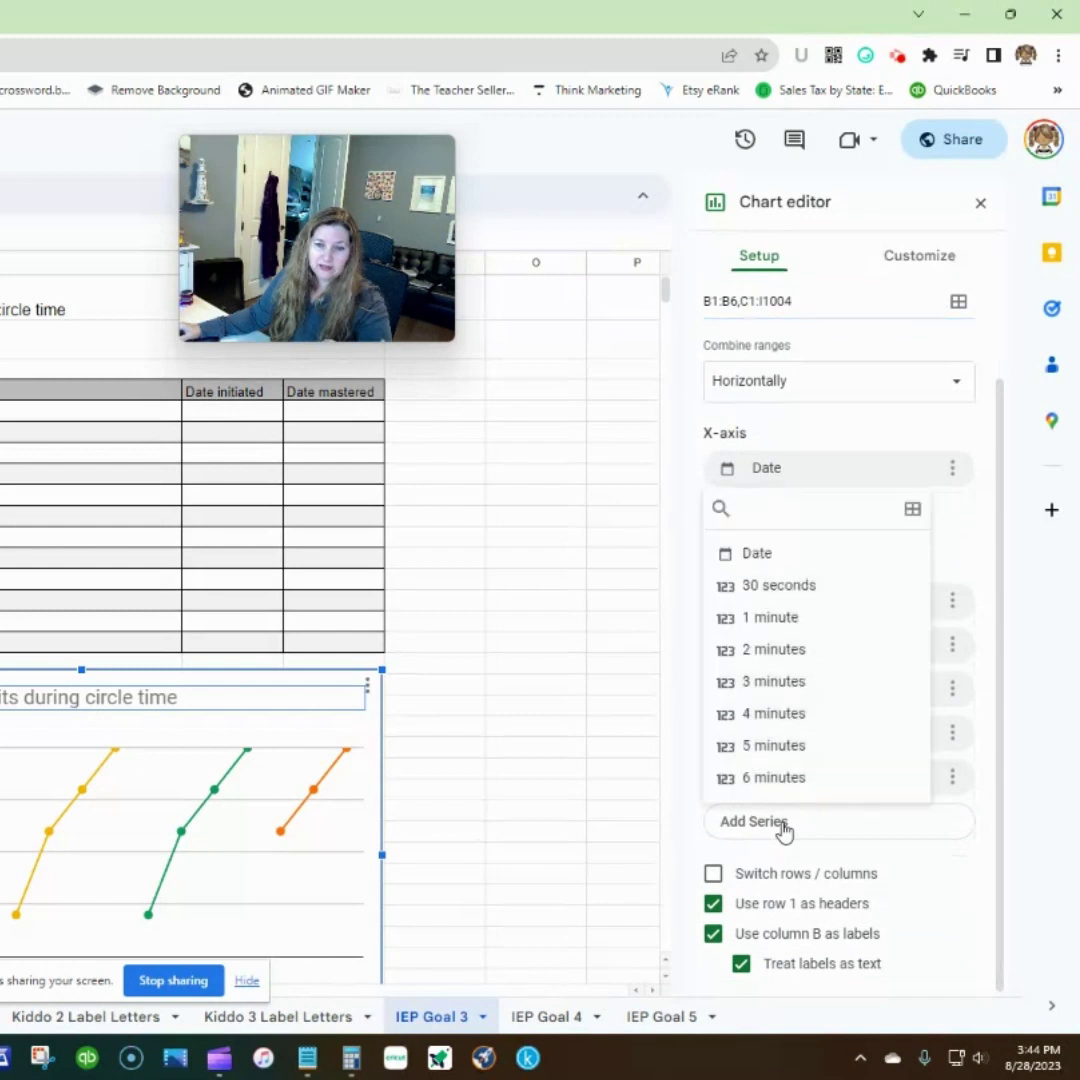
click(773, 746)
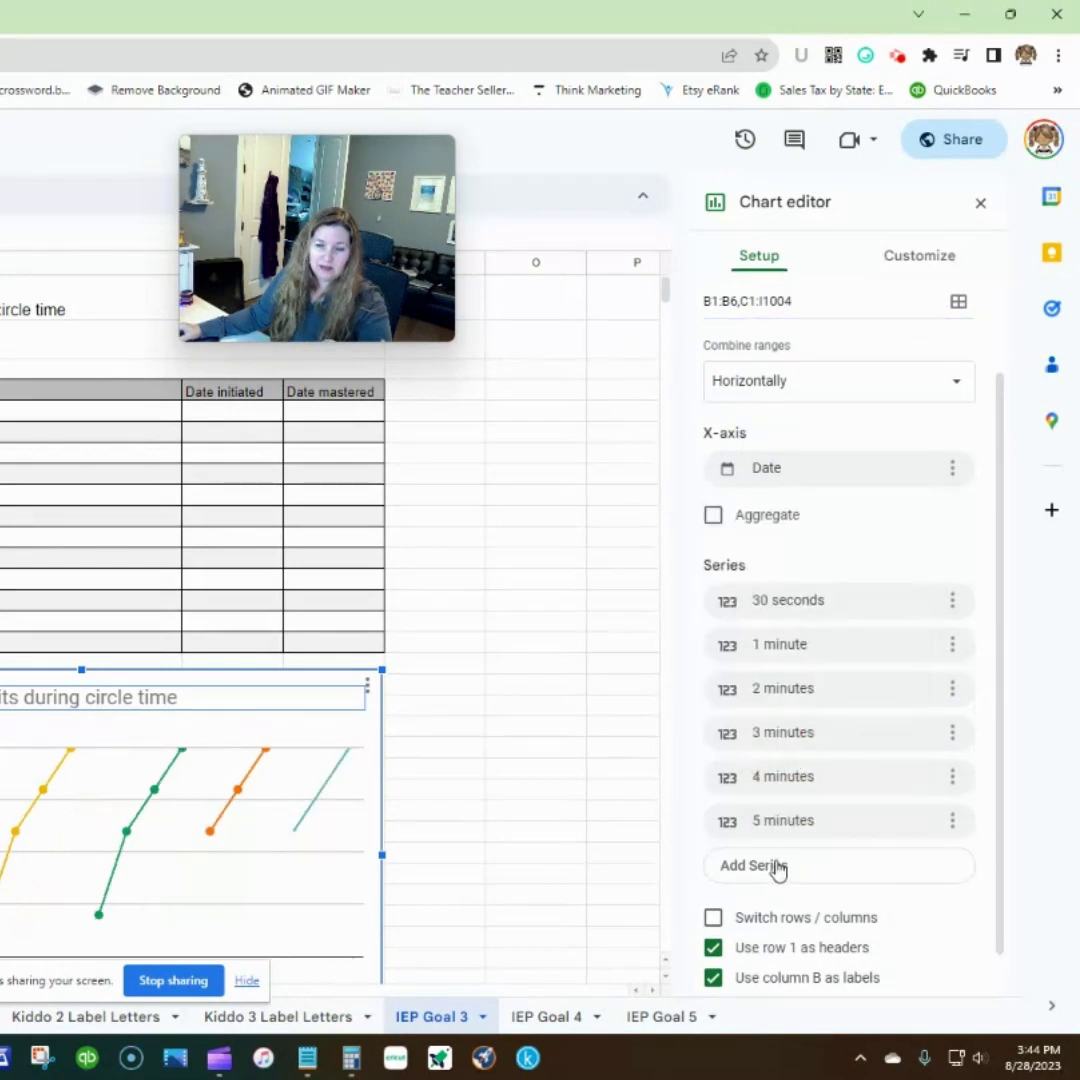
click(778, 866)
click(773, 824)
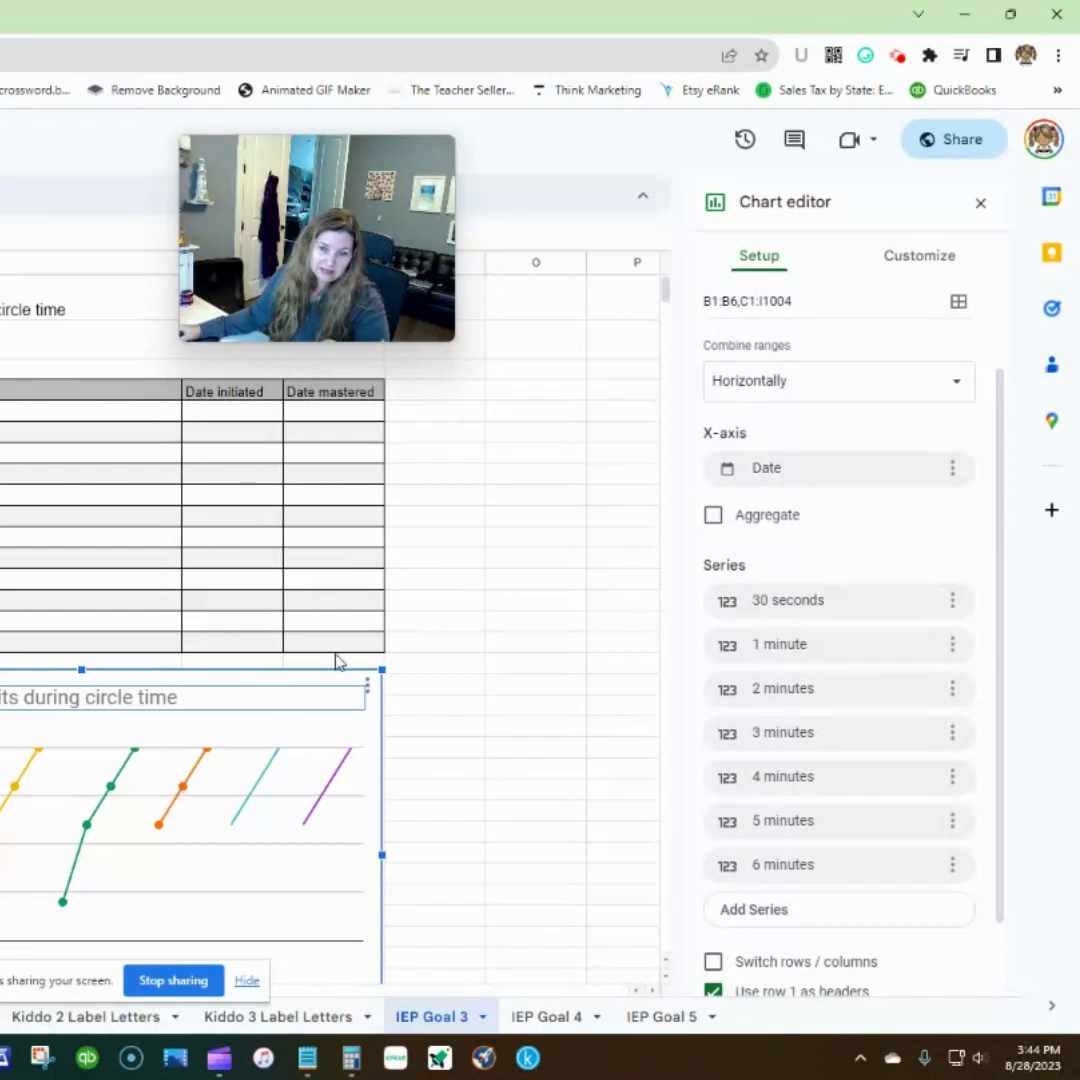
Step: Give every series' data points a 7px point size, briefly trying 2px before reverting
click(911, 260)
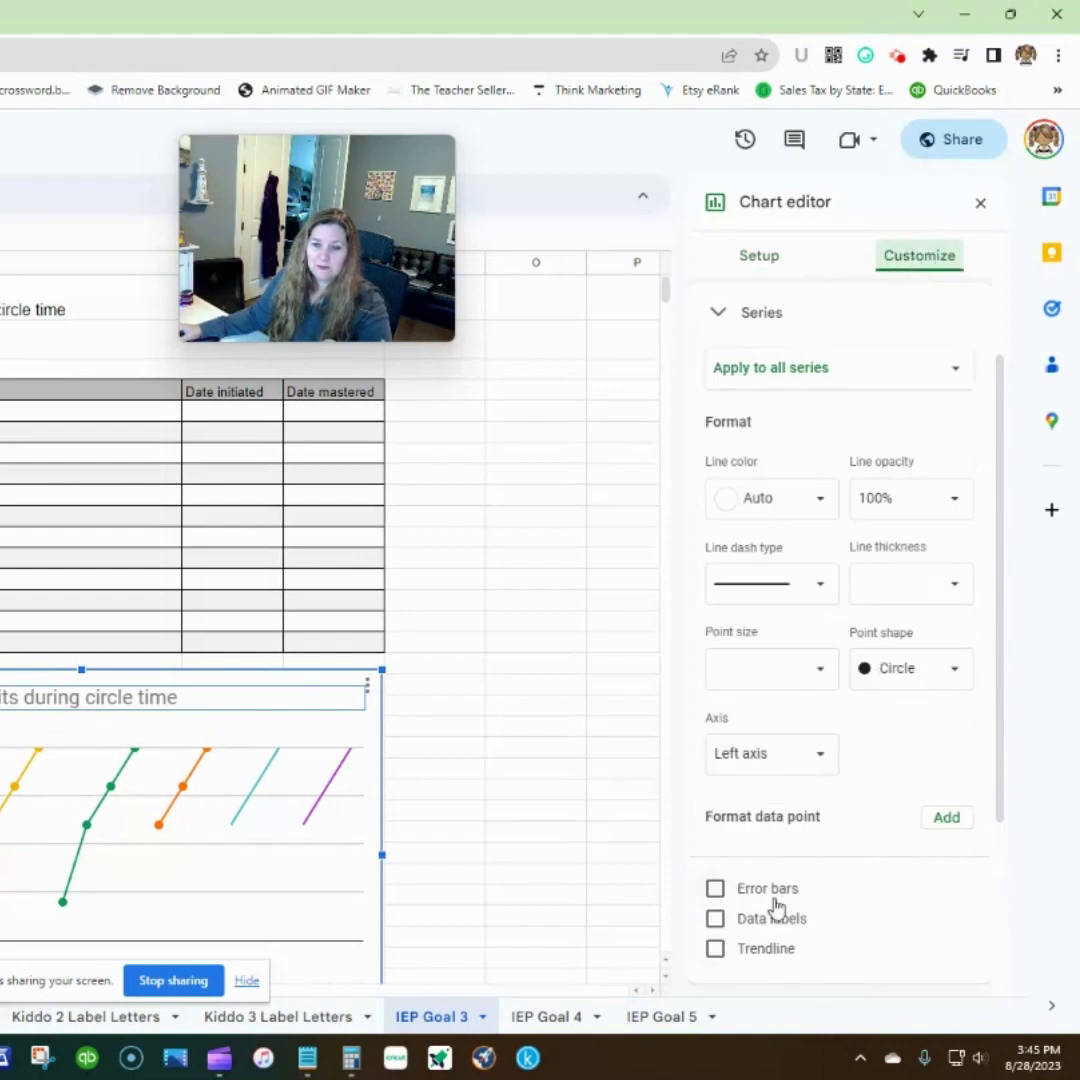
scroll(817, 518, up, 2)
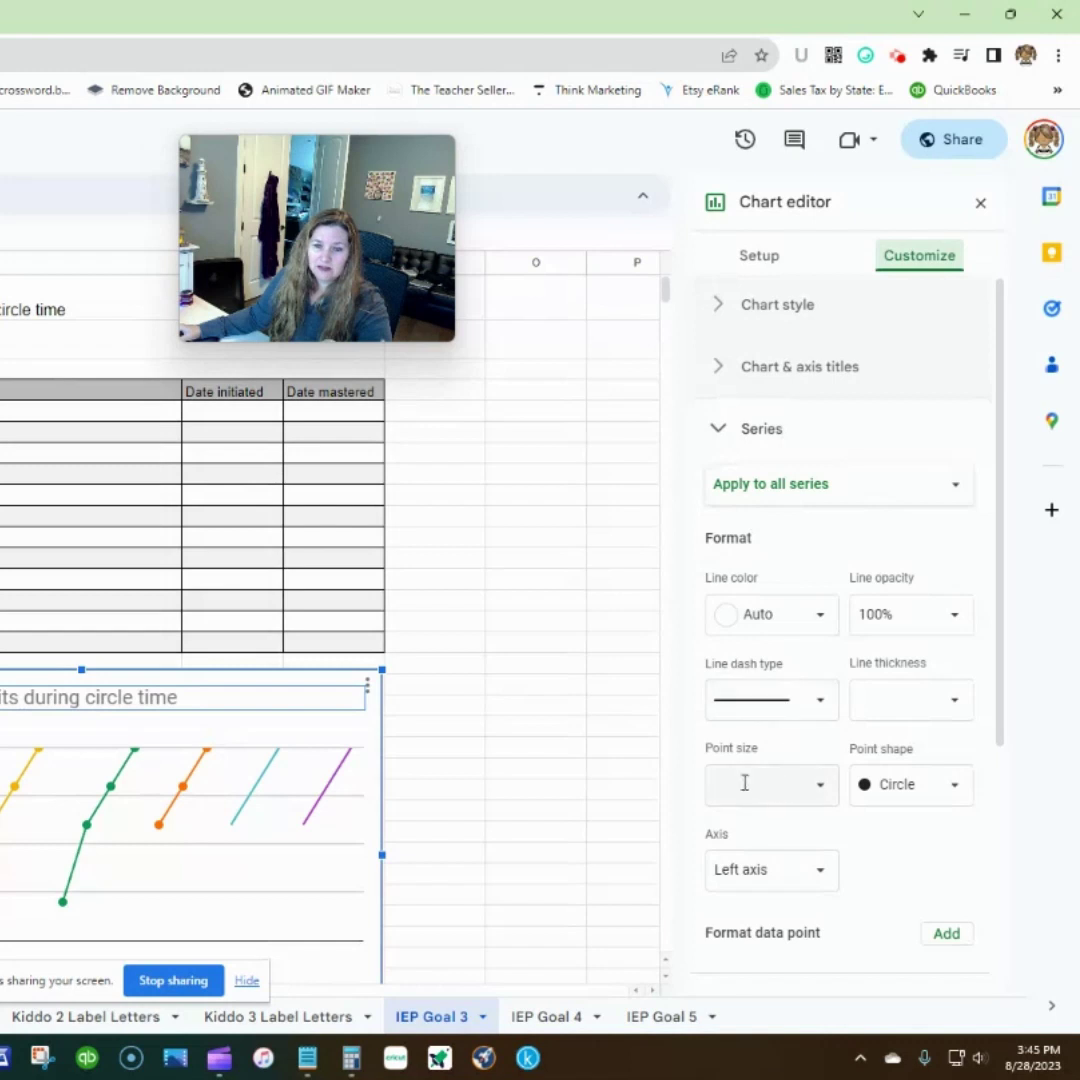
click(815, 784)
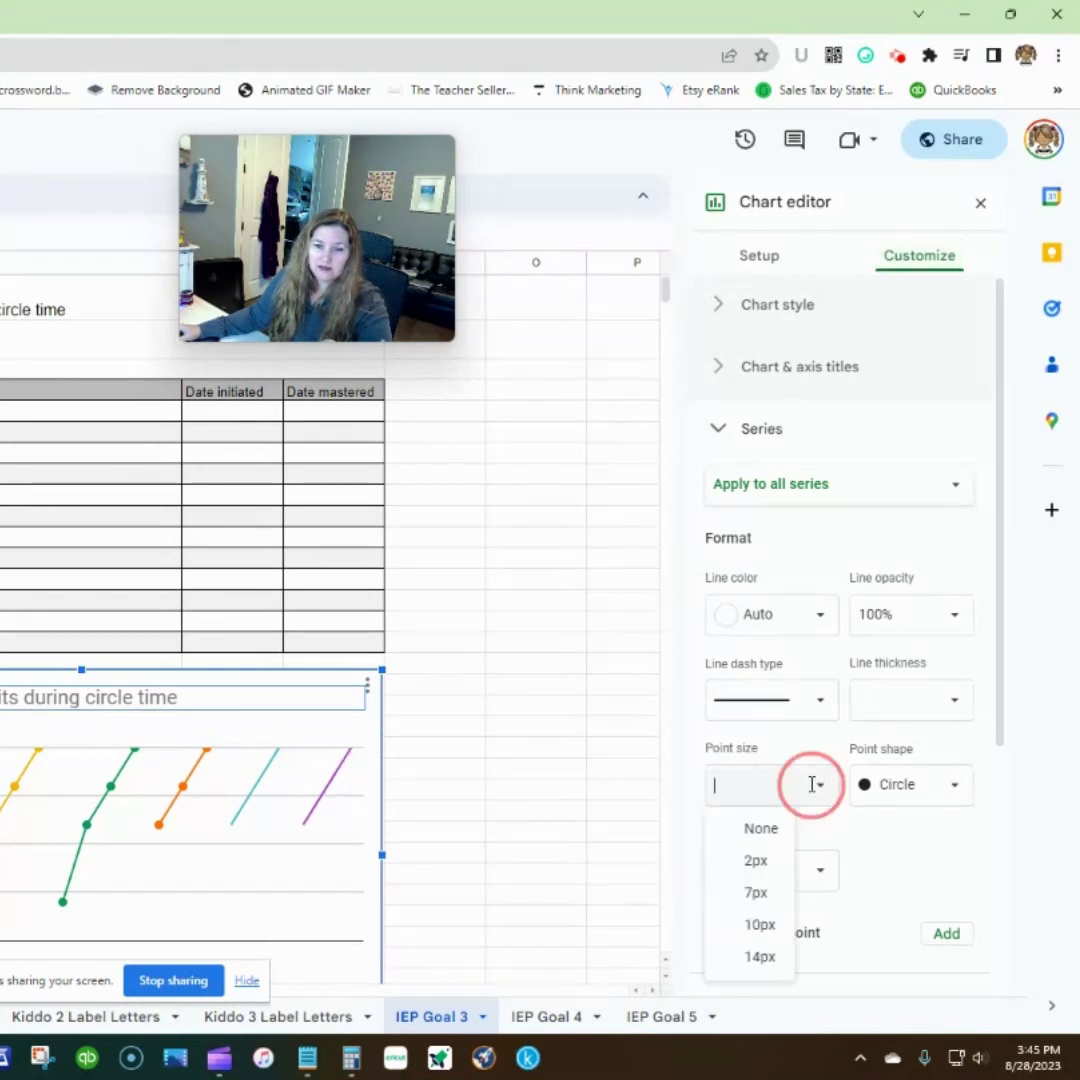
click(755, 899)
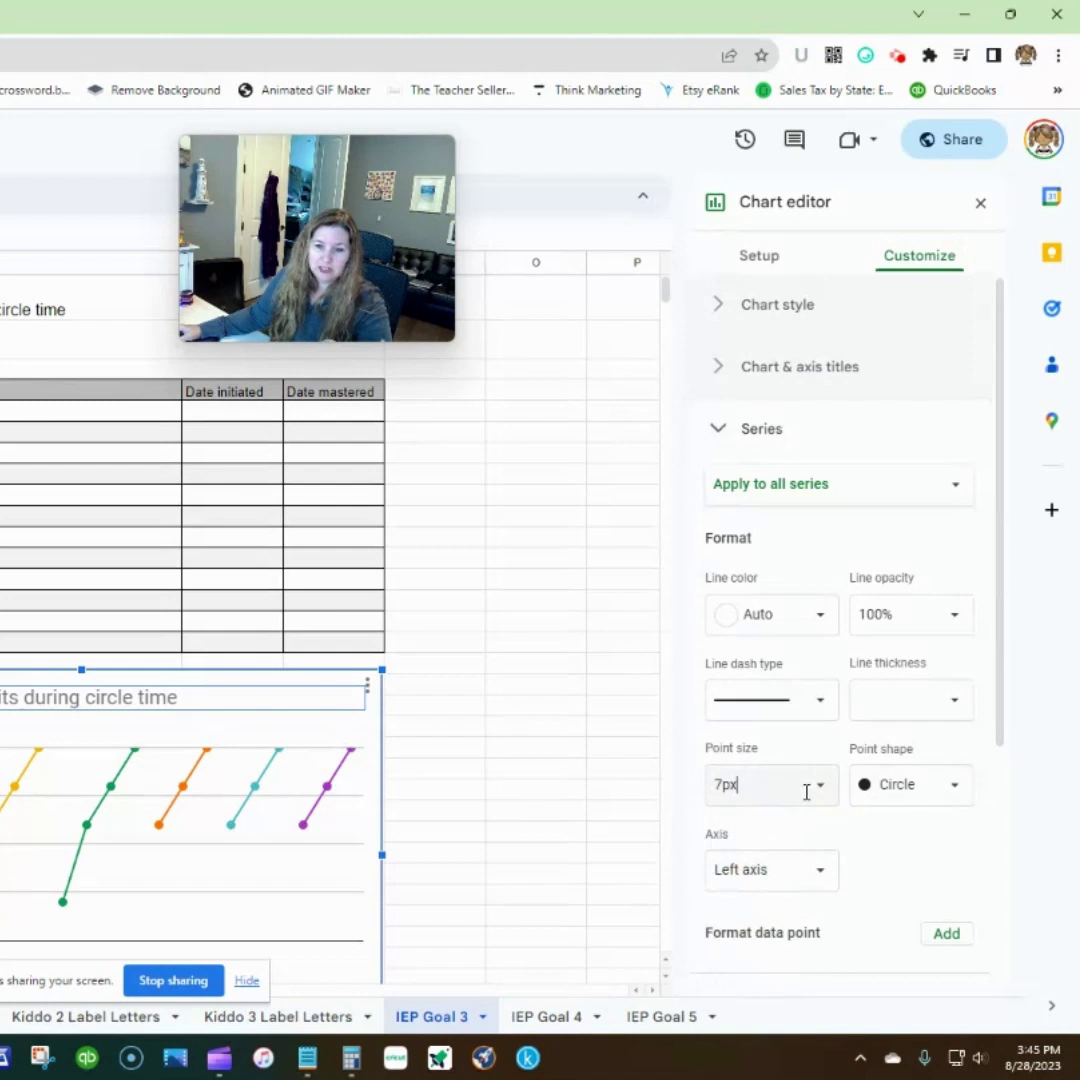
click(819, 790)
click(757, 861)
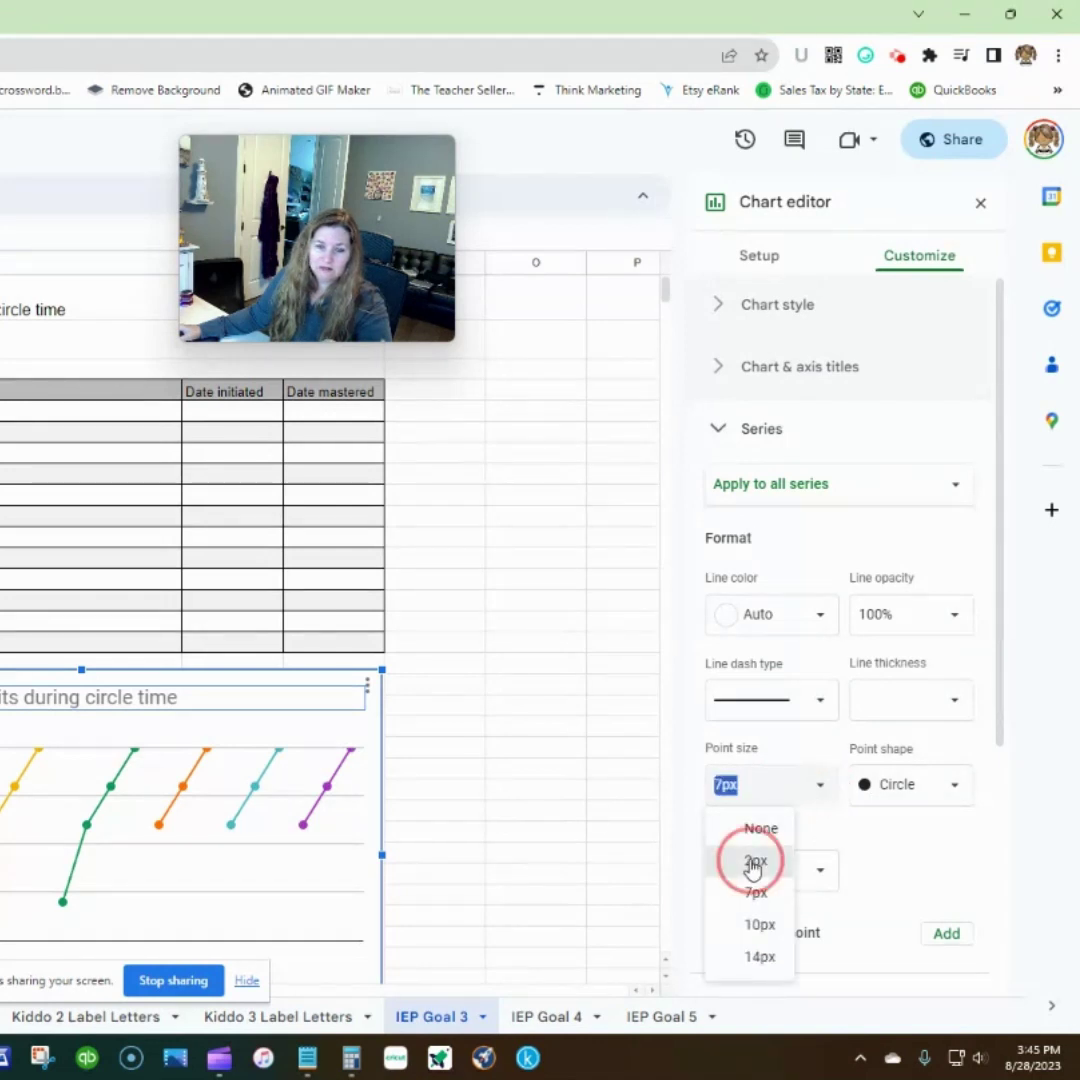
click(820, 785)
click(743, 889)
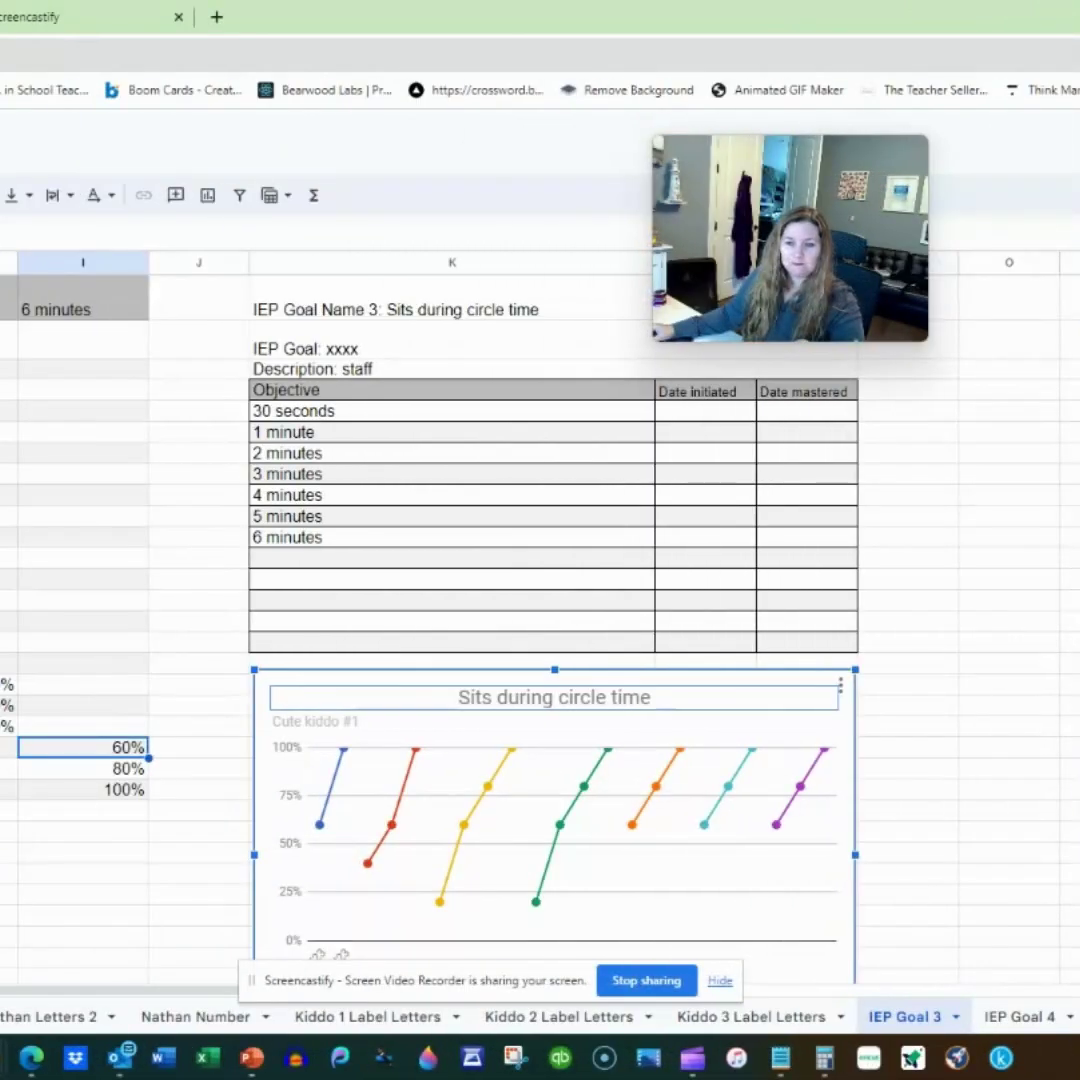
scroll(764, 795, down, 2)
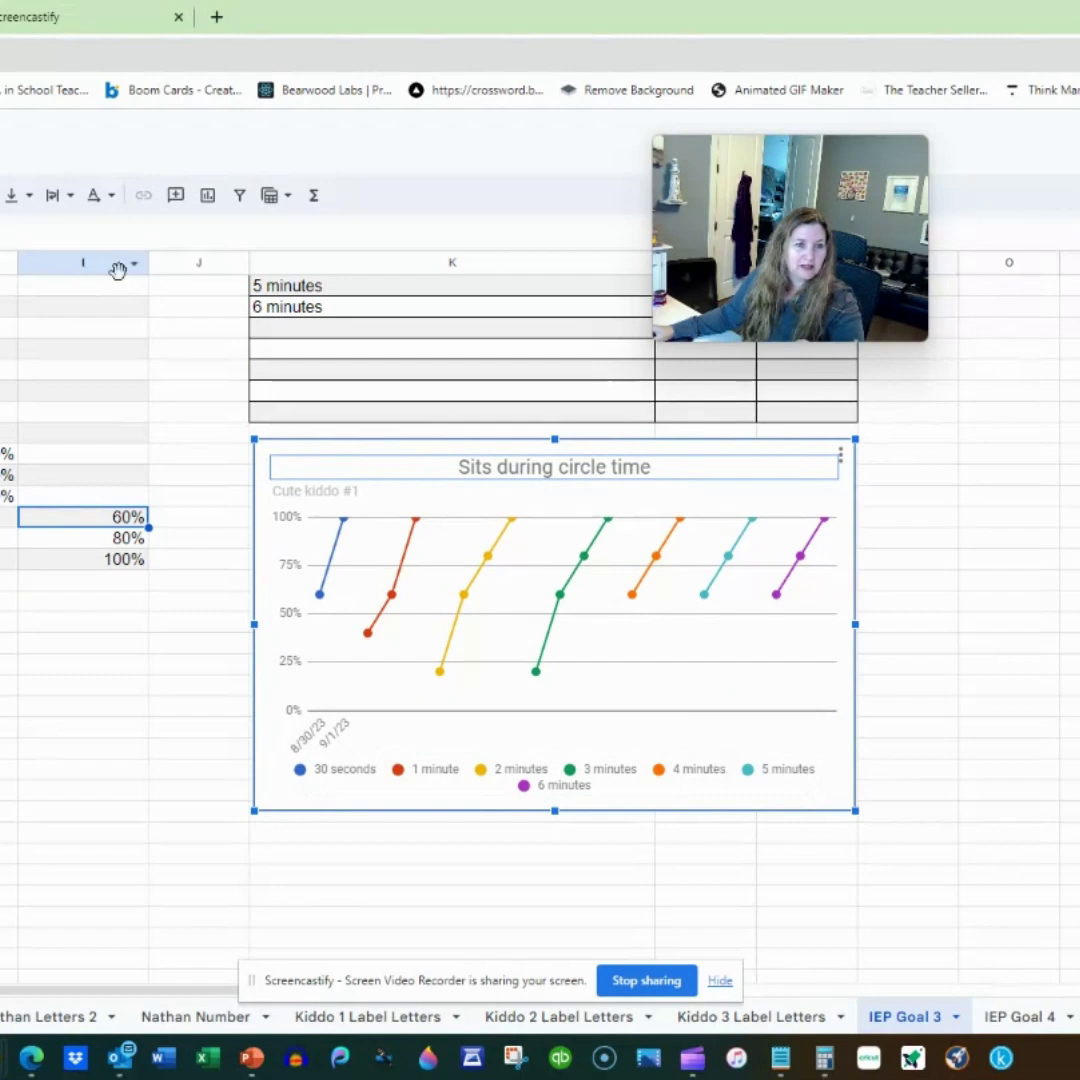
click(289, 333)
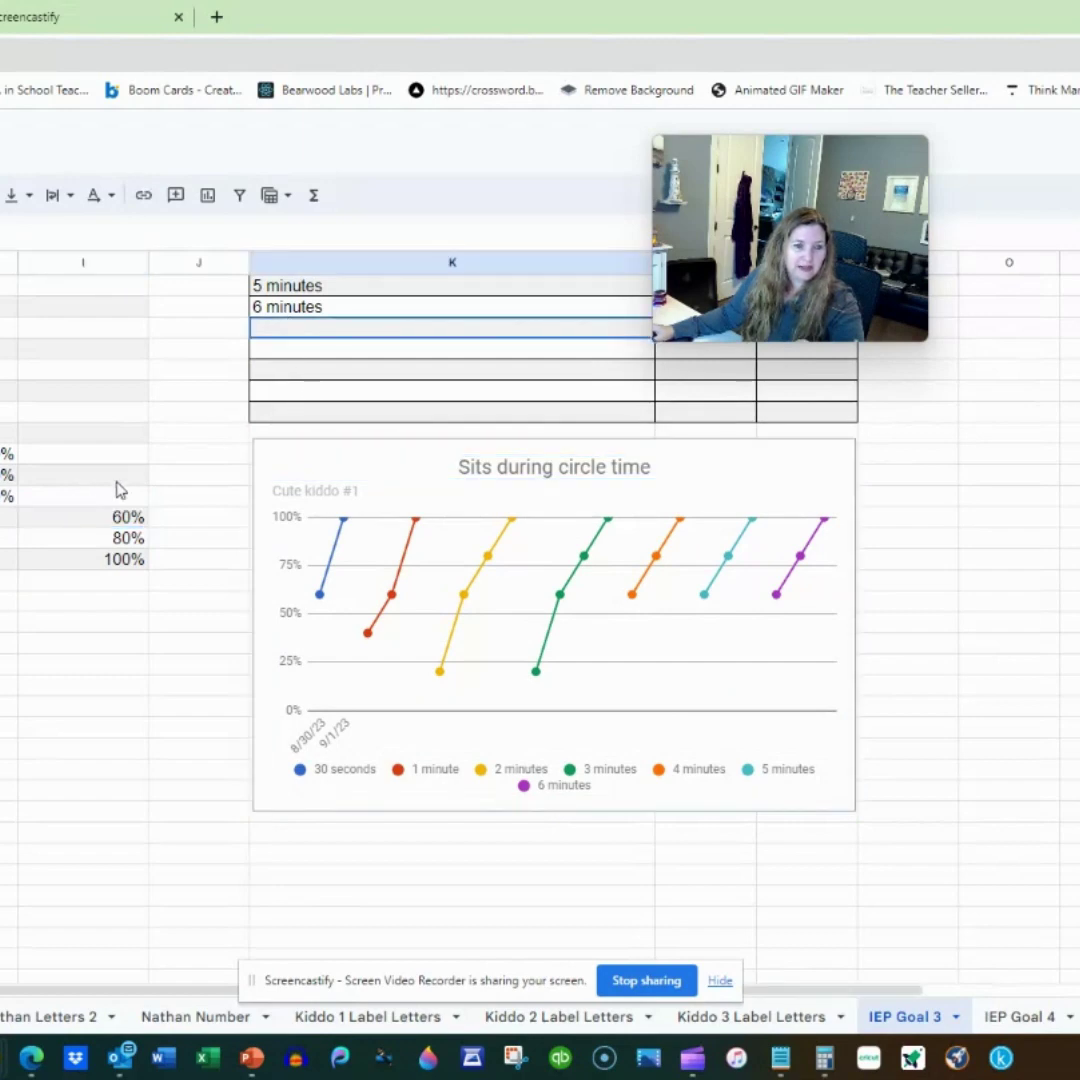
scroll(340, 359, up, 2)
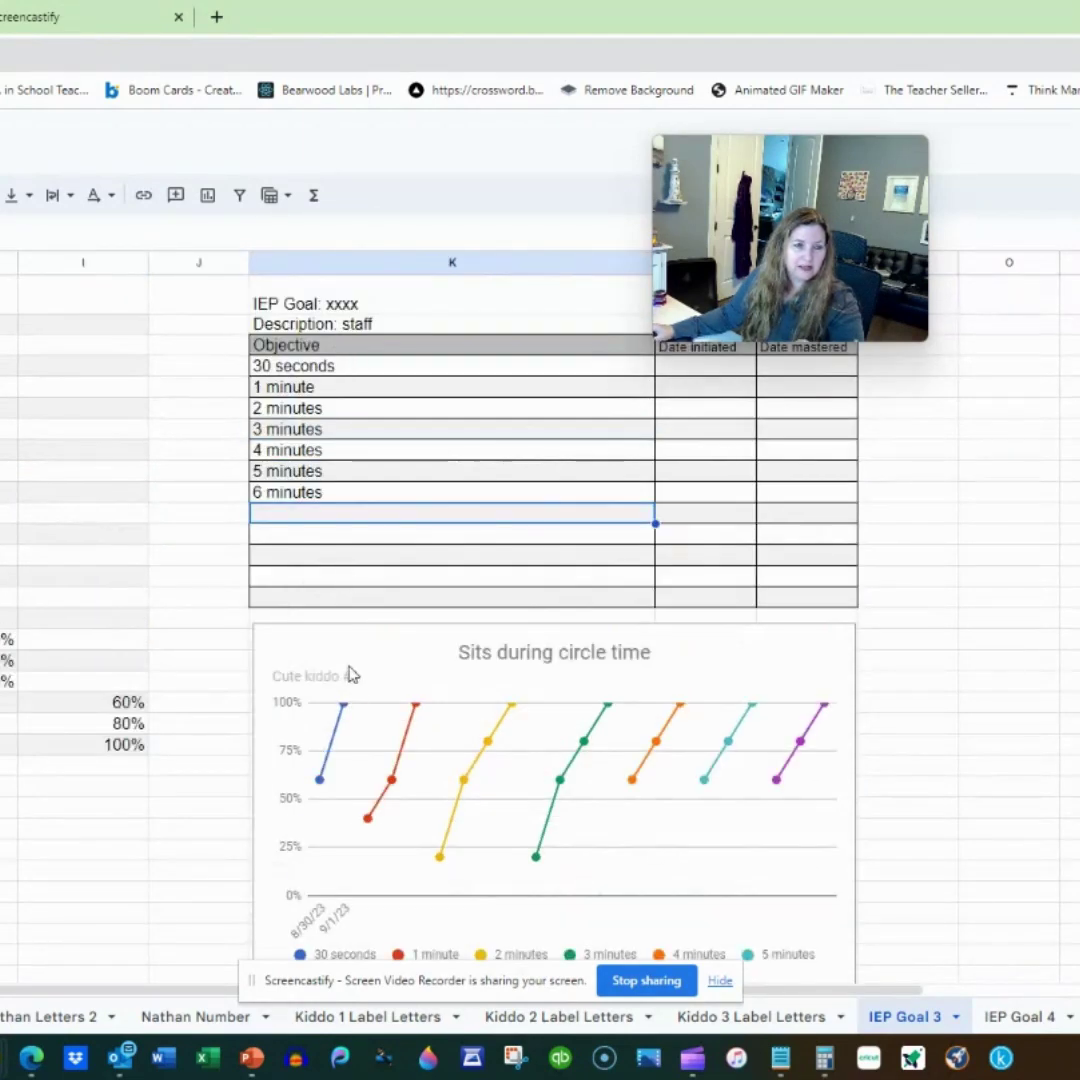
scroll(78, 300, up, 1)
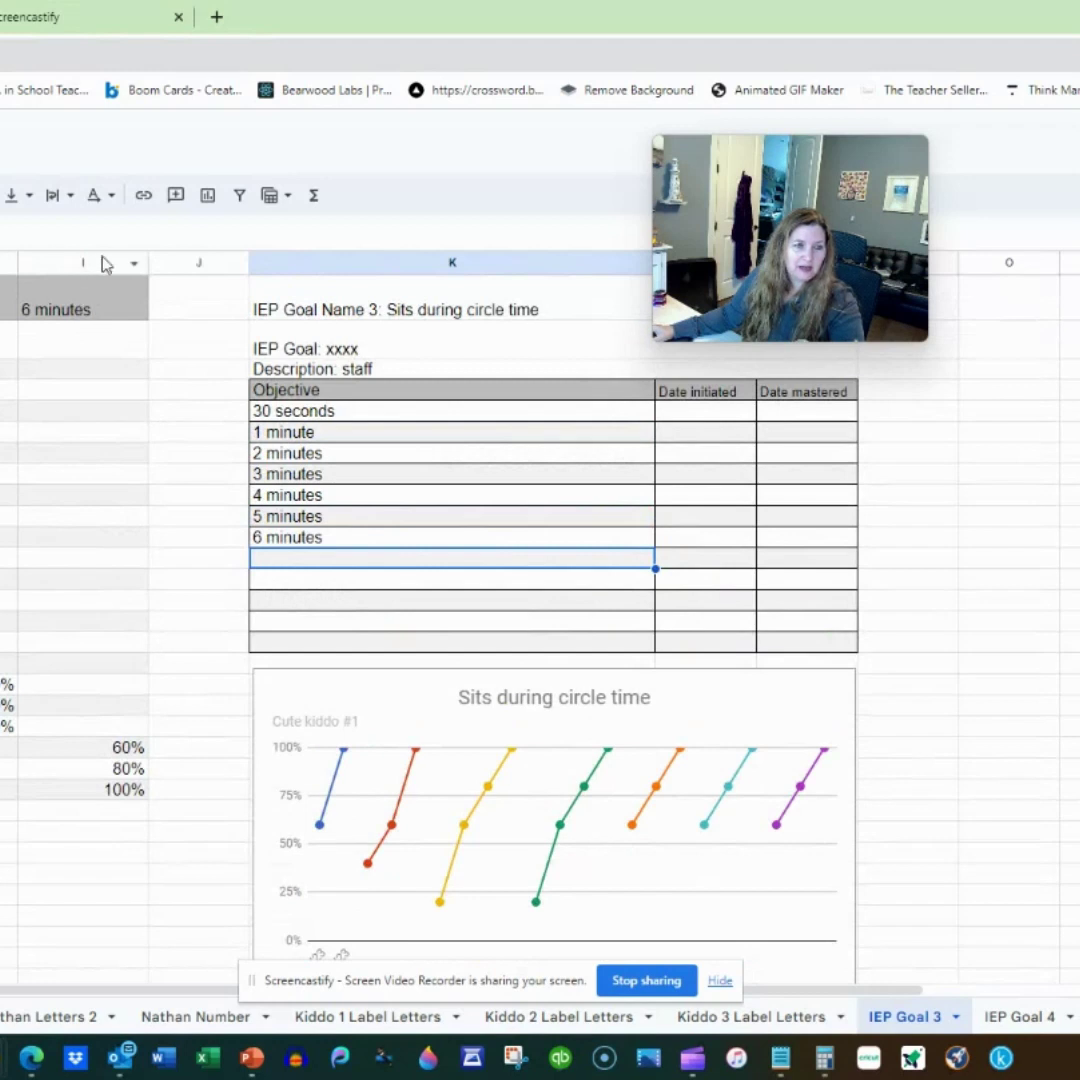
scroll(658, 706, down, 1)
click(658, 706)
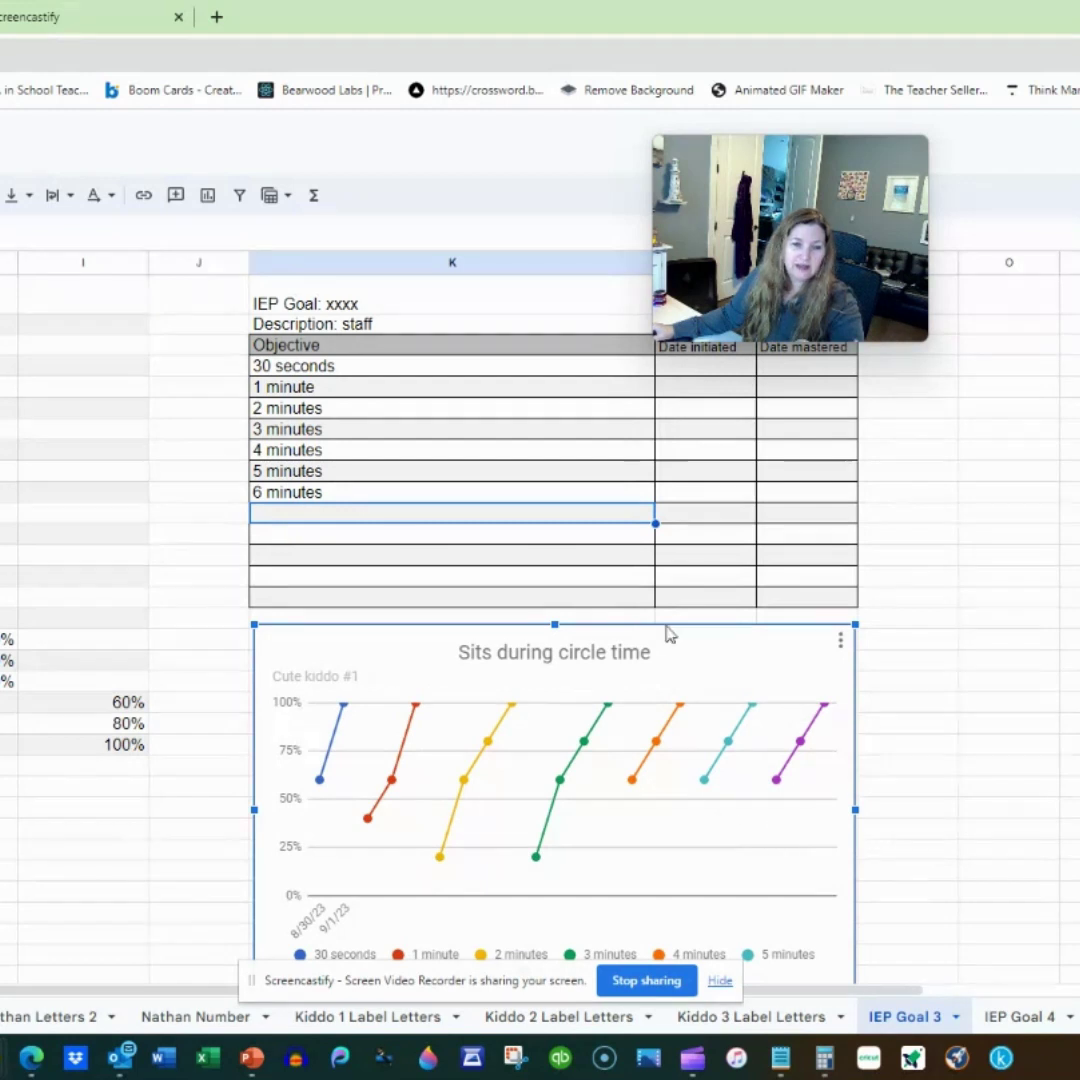
scroll(747, 672, up, 1)
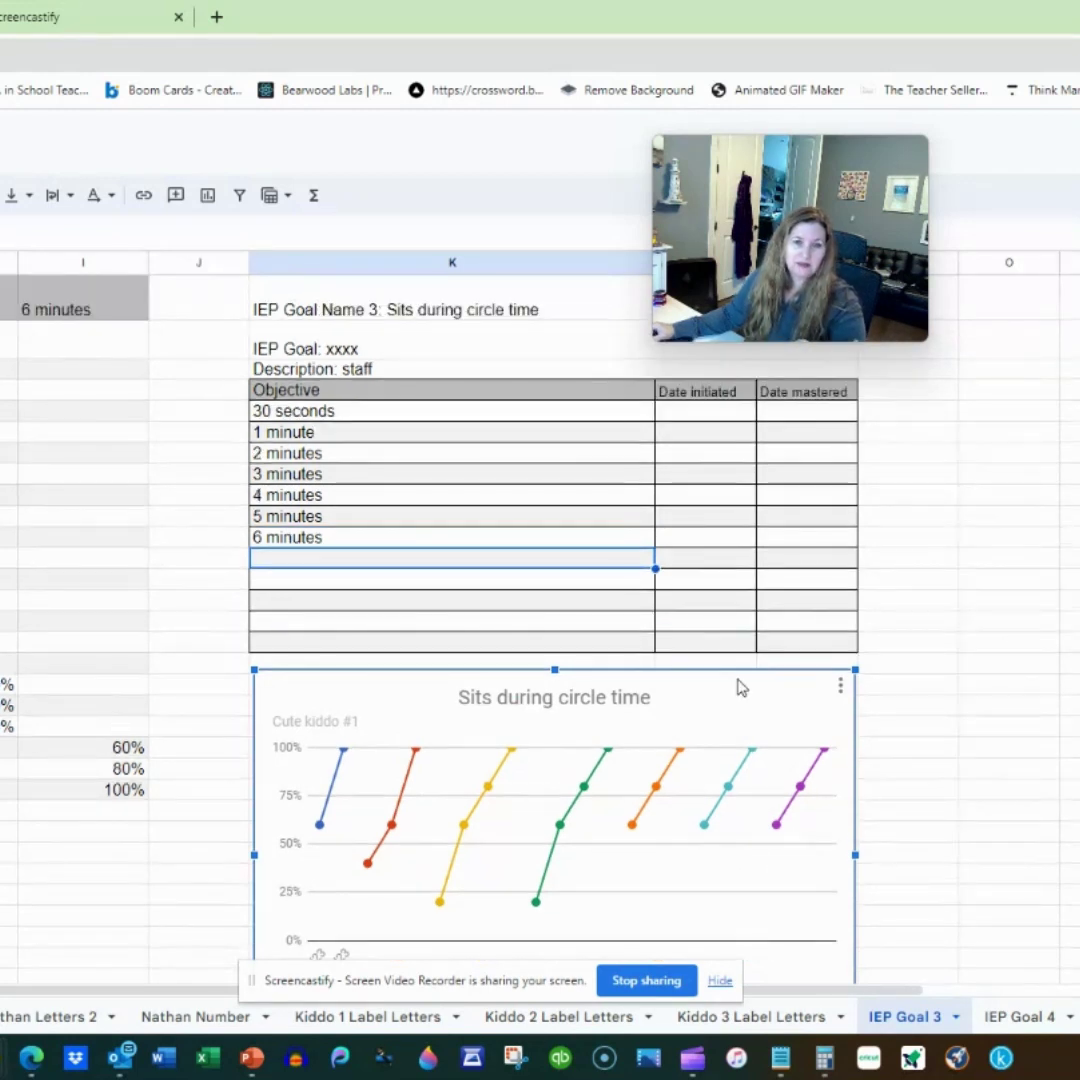
drag(747, 181, 1020, 149)
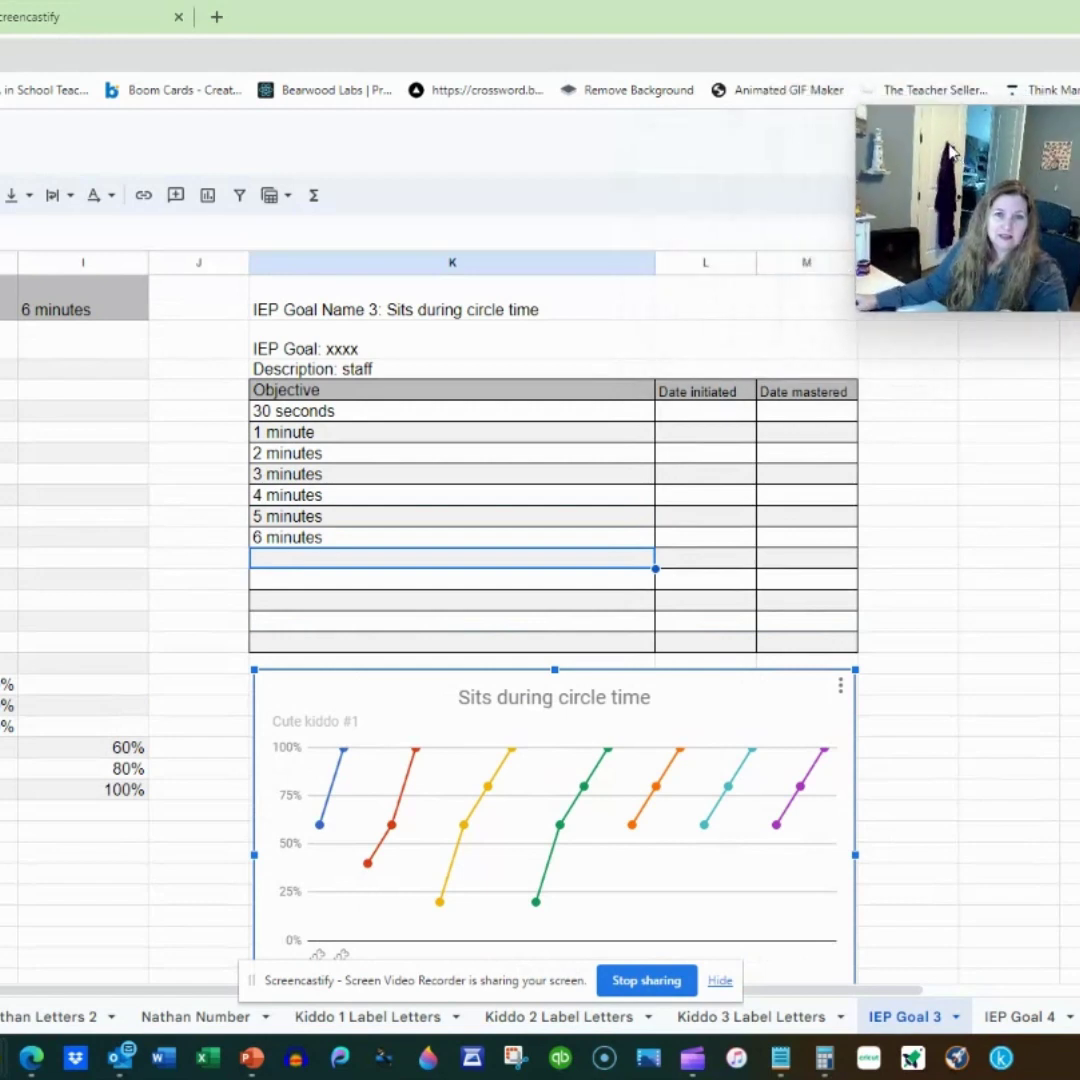
click(540, 312)
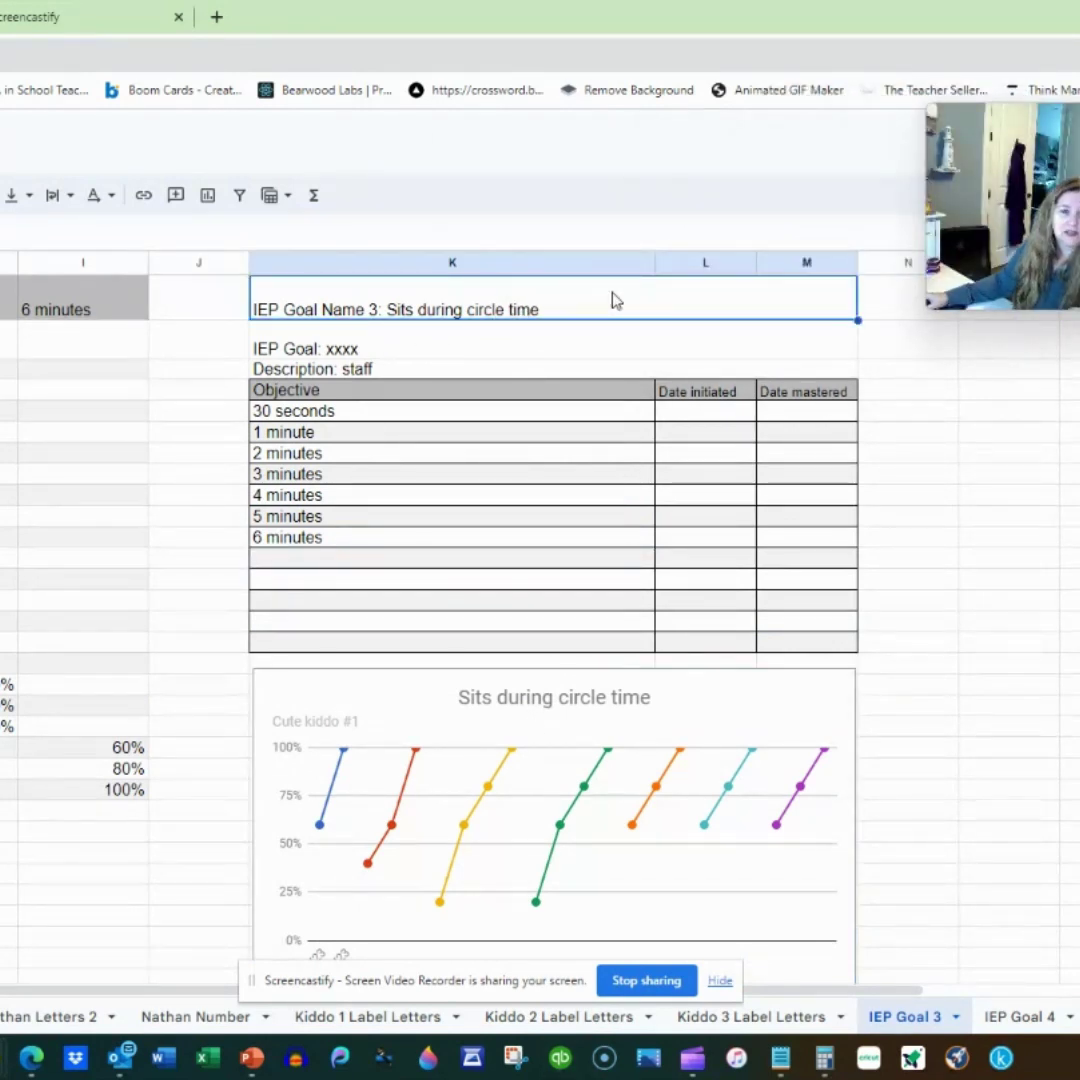
drag(612, 301, 392, 310)
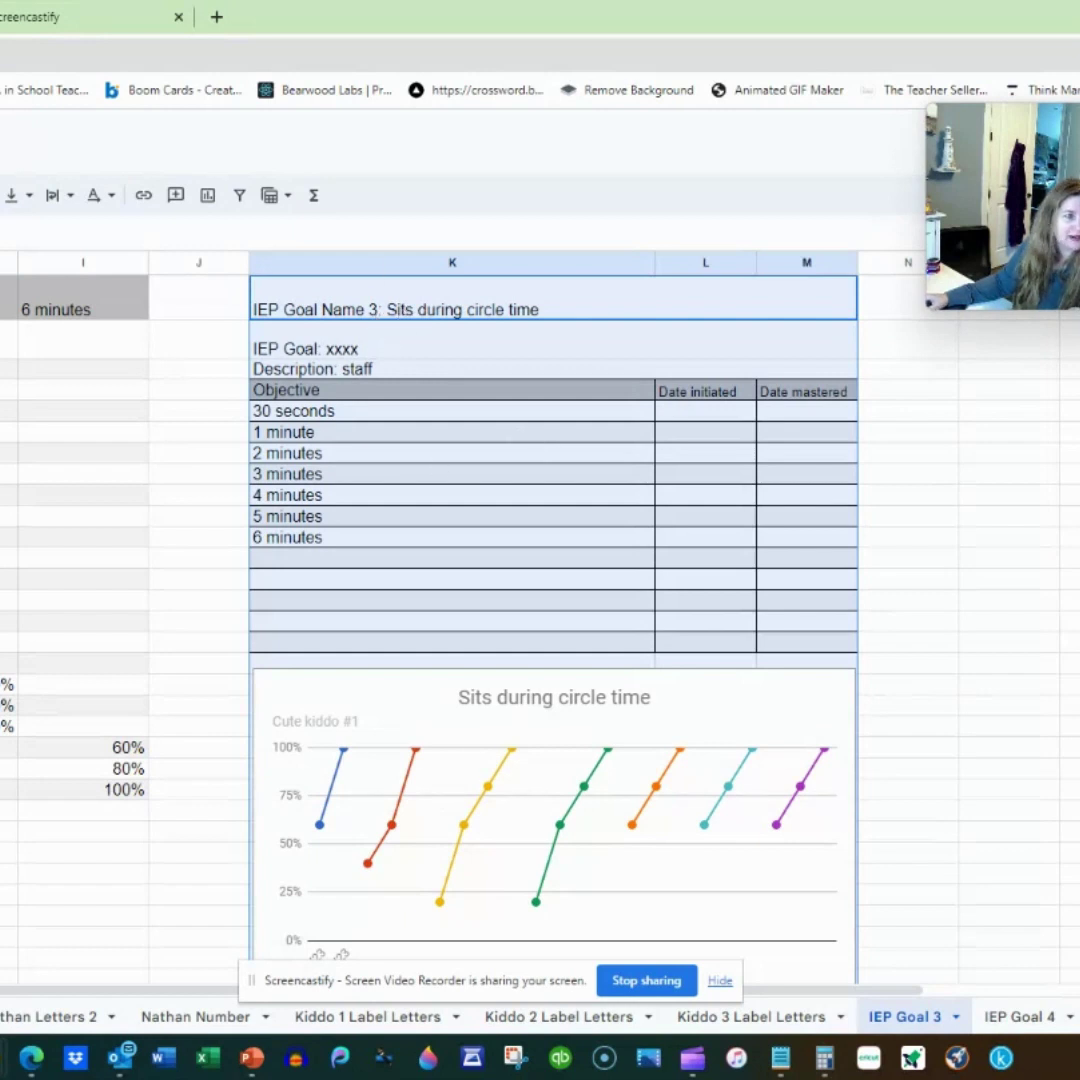
key(ctrl+p)
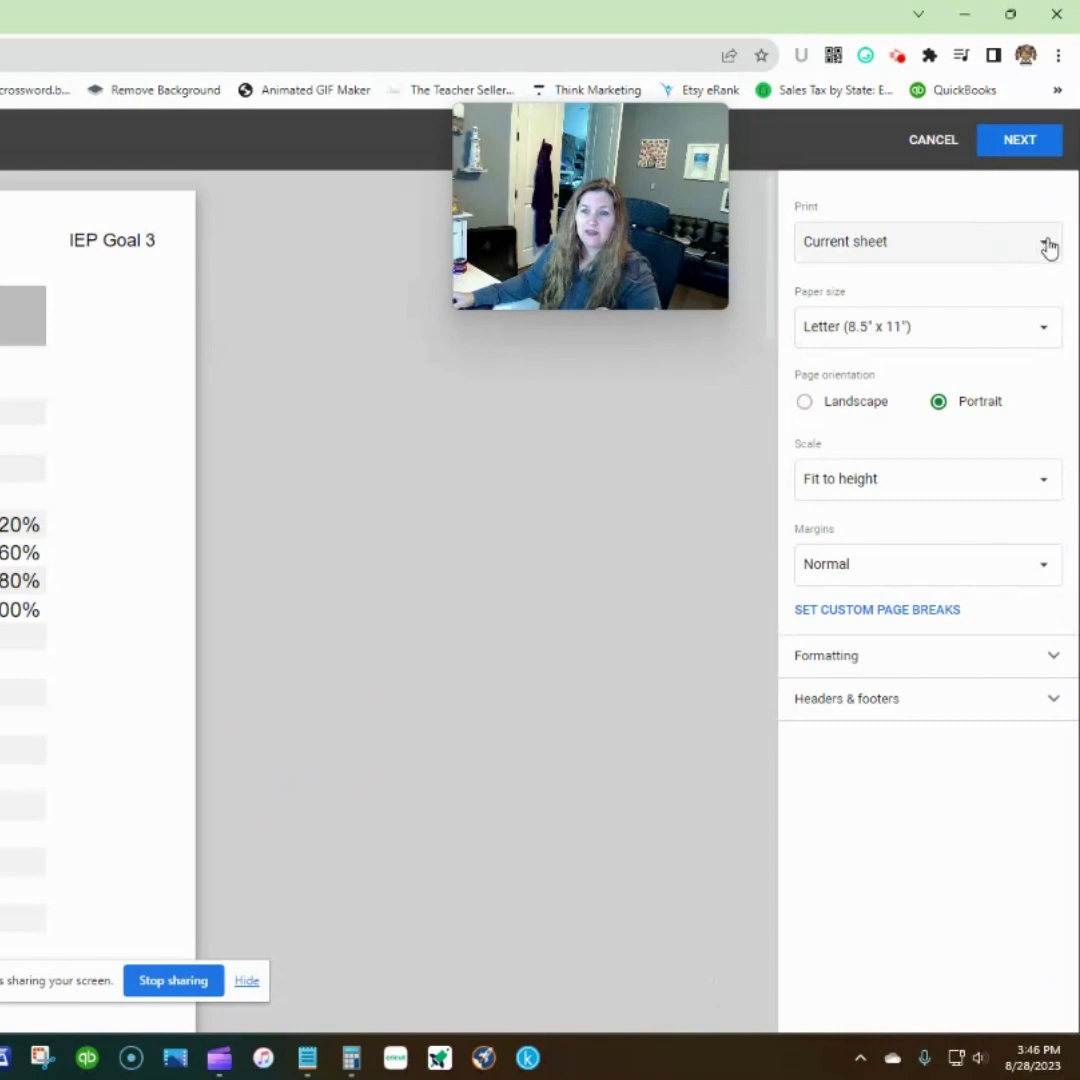
click(1048, 247)
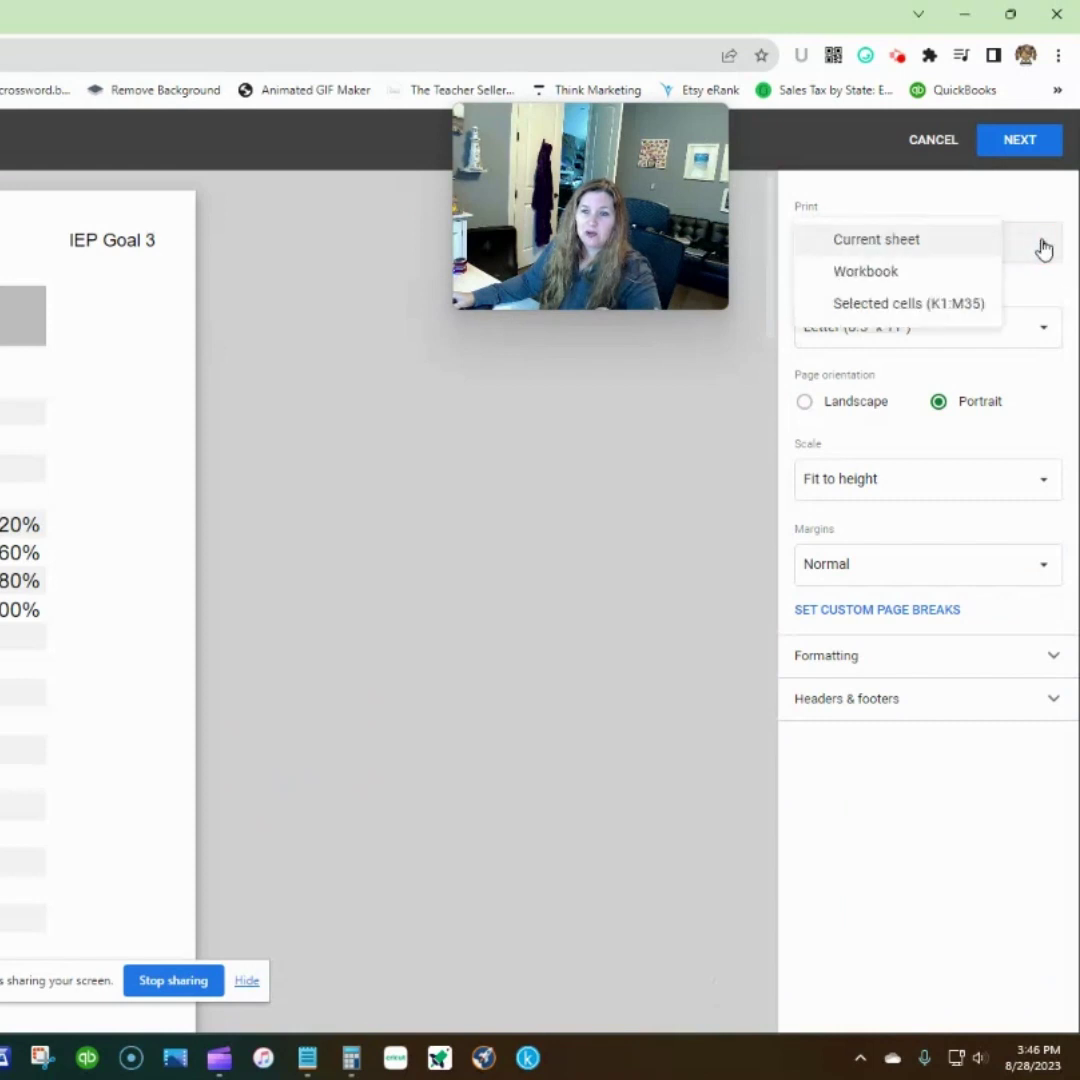
click(888, 306)
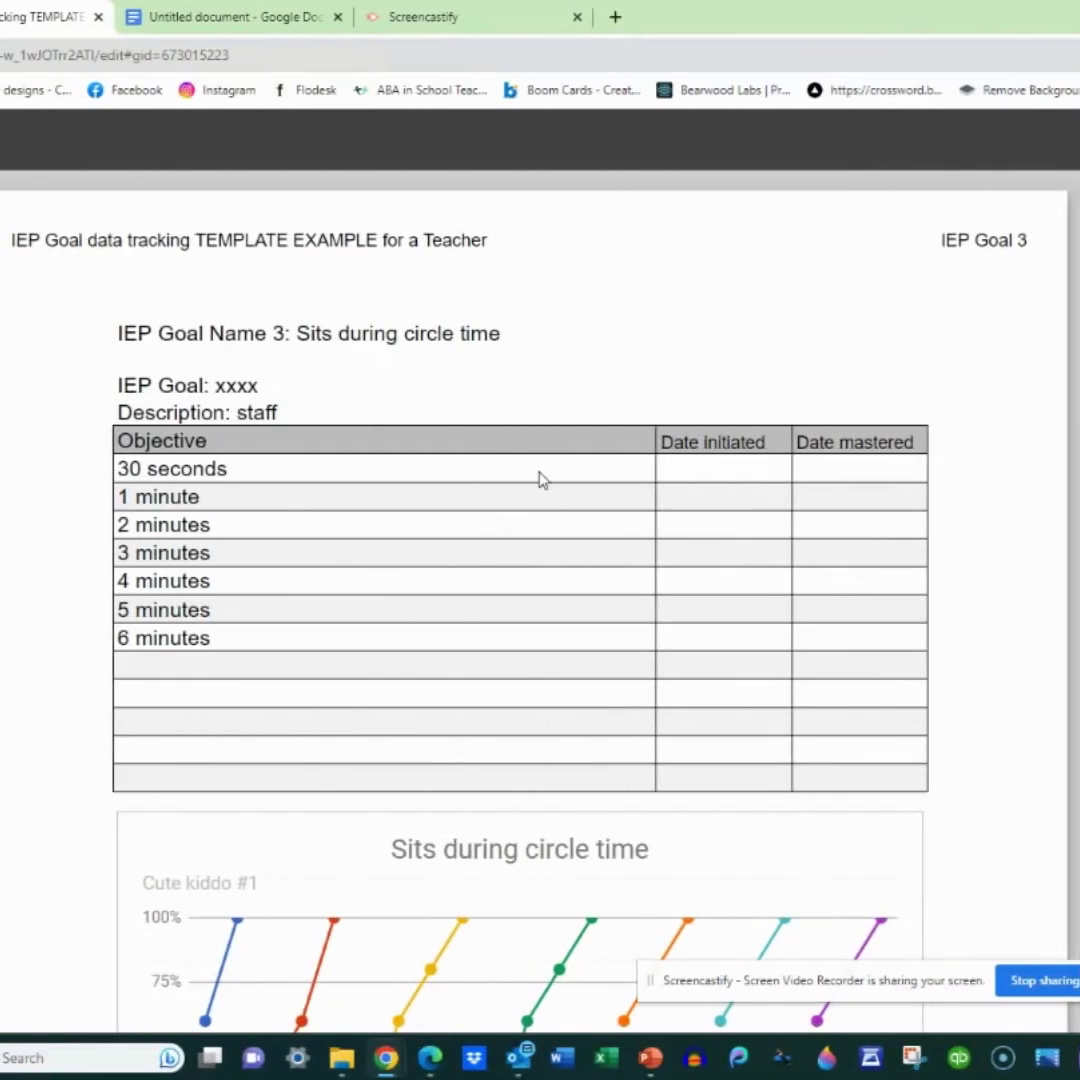
scroll(540, 480, down, 6)
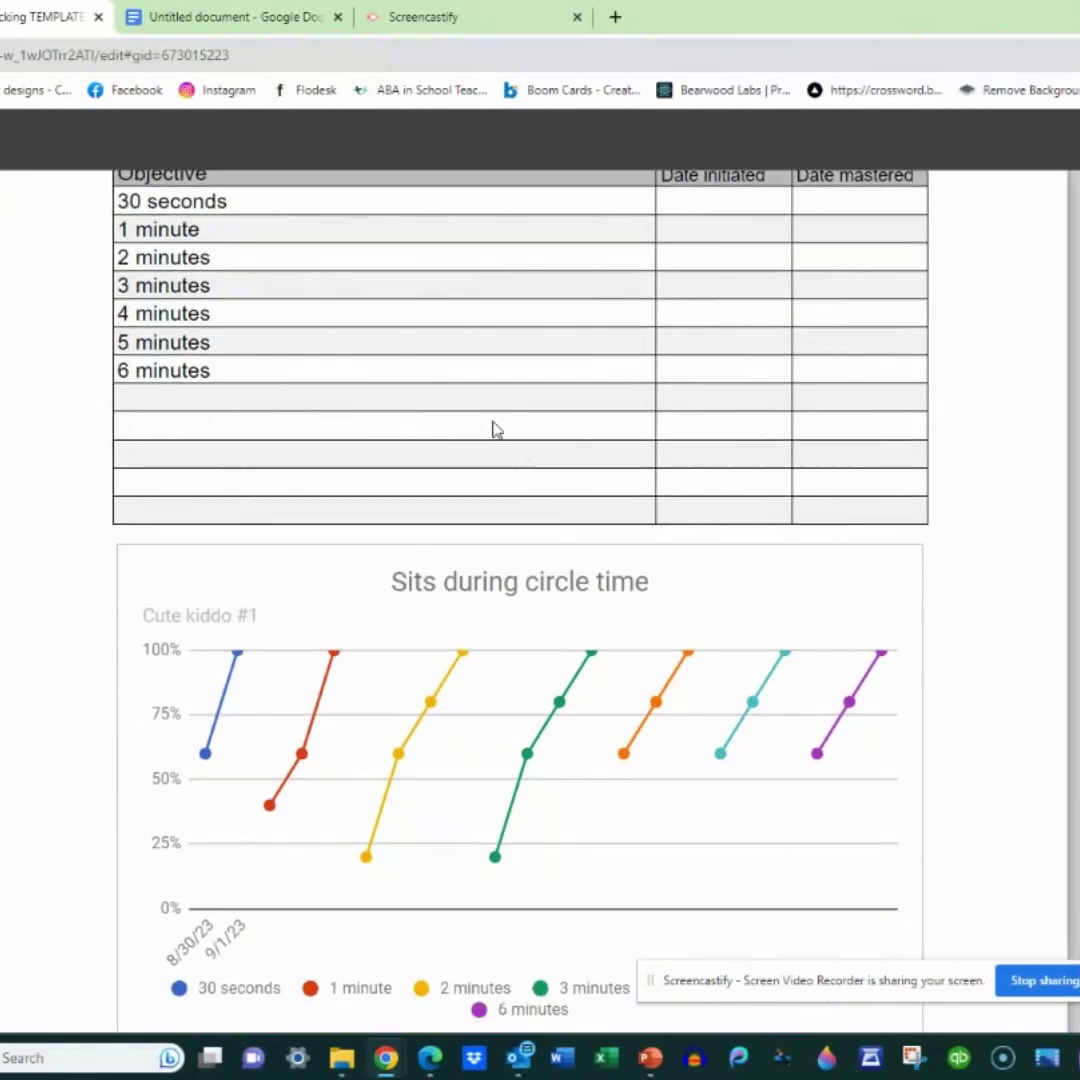
scroll(545, 682, up, 3)
scroll(560, 673, up, 3)
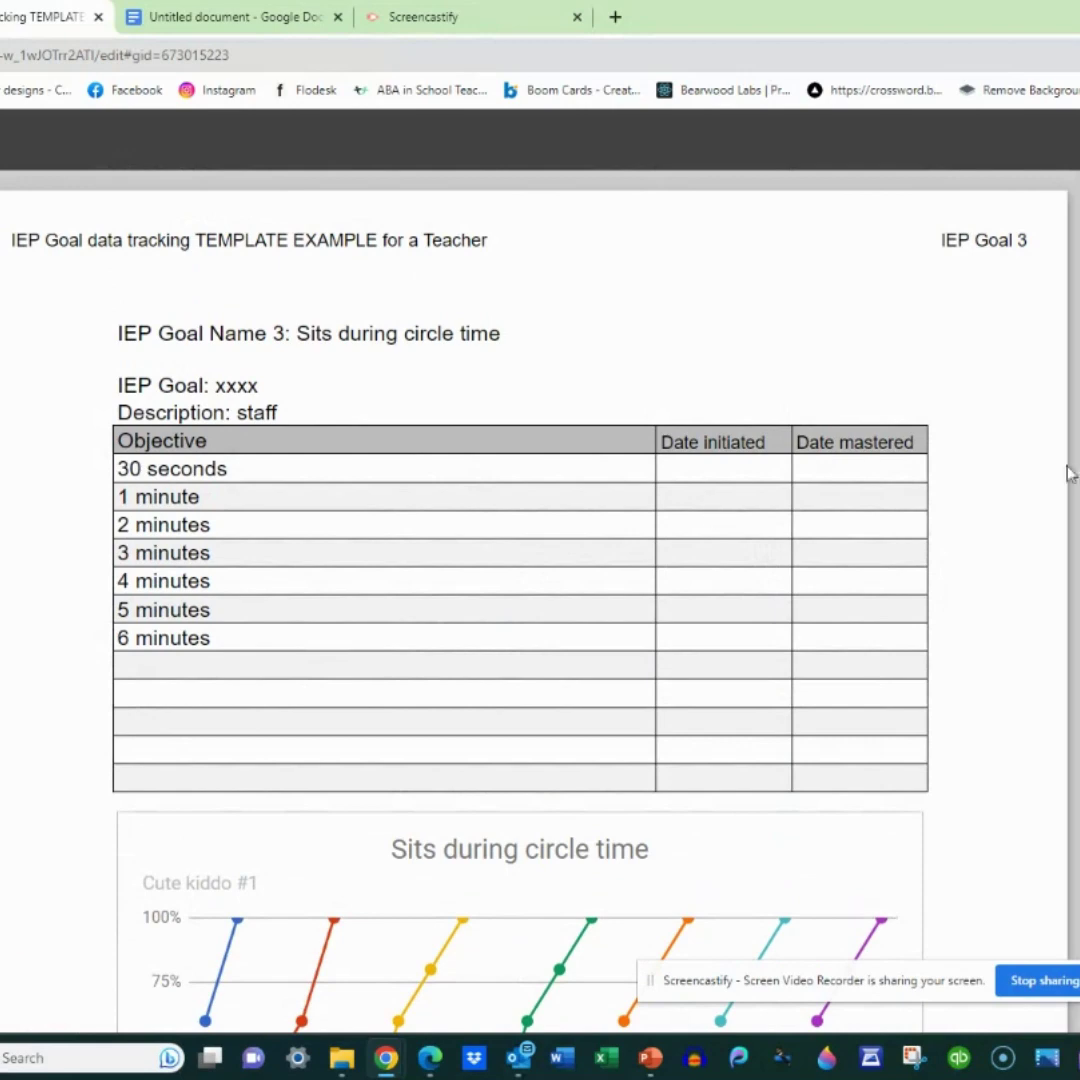
scroll(540, 600, down, 6)
key(Escape)
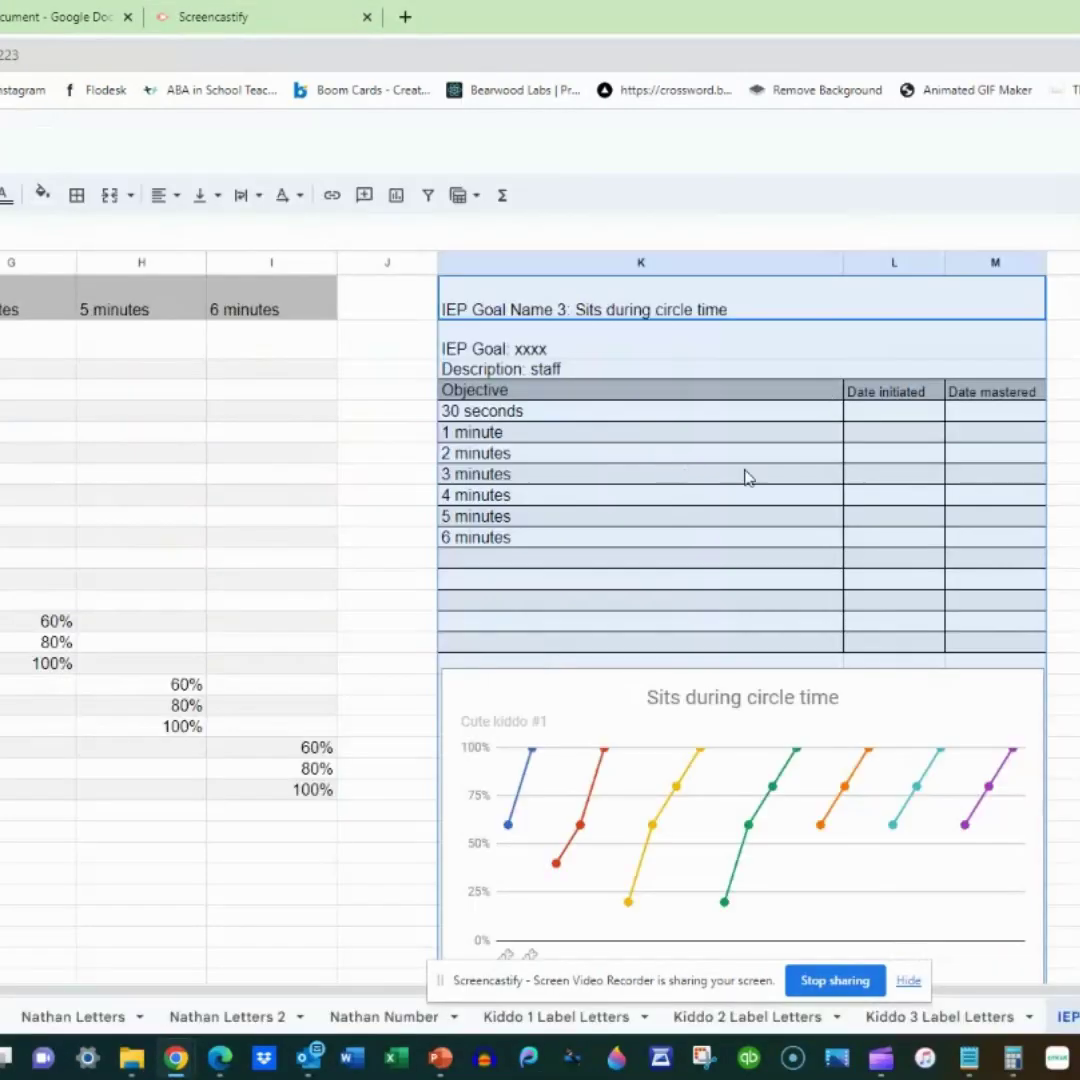
click(640, 312)
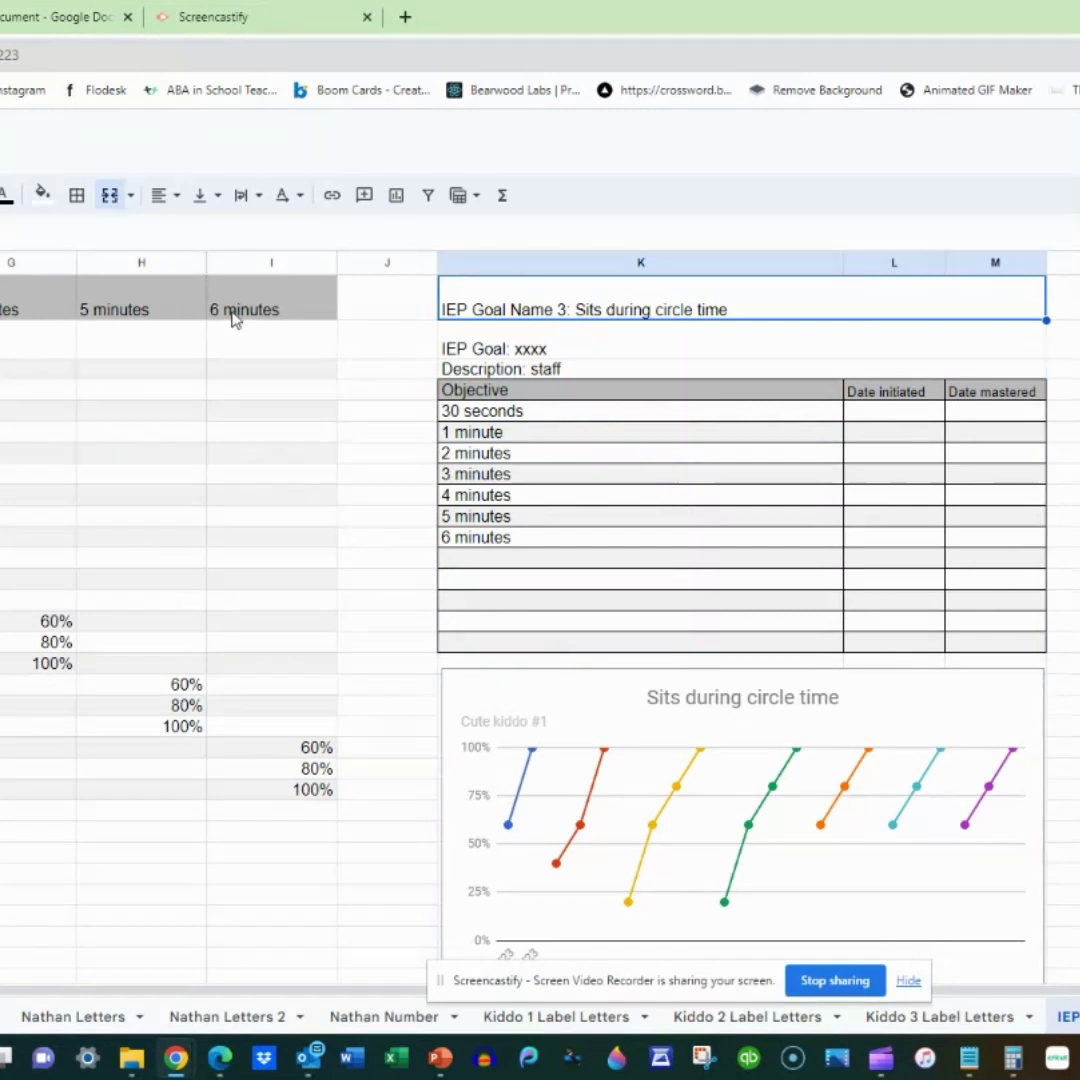
click(526, 560)
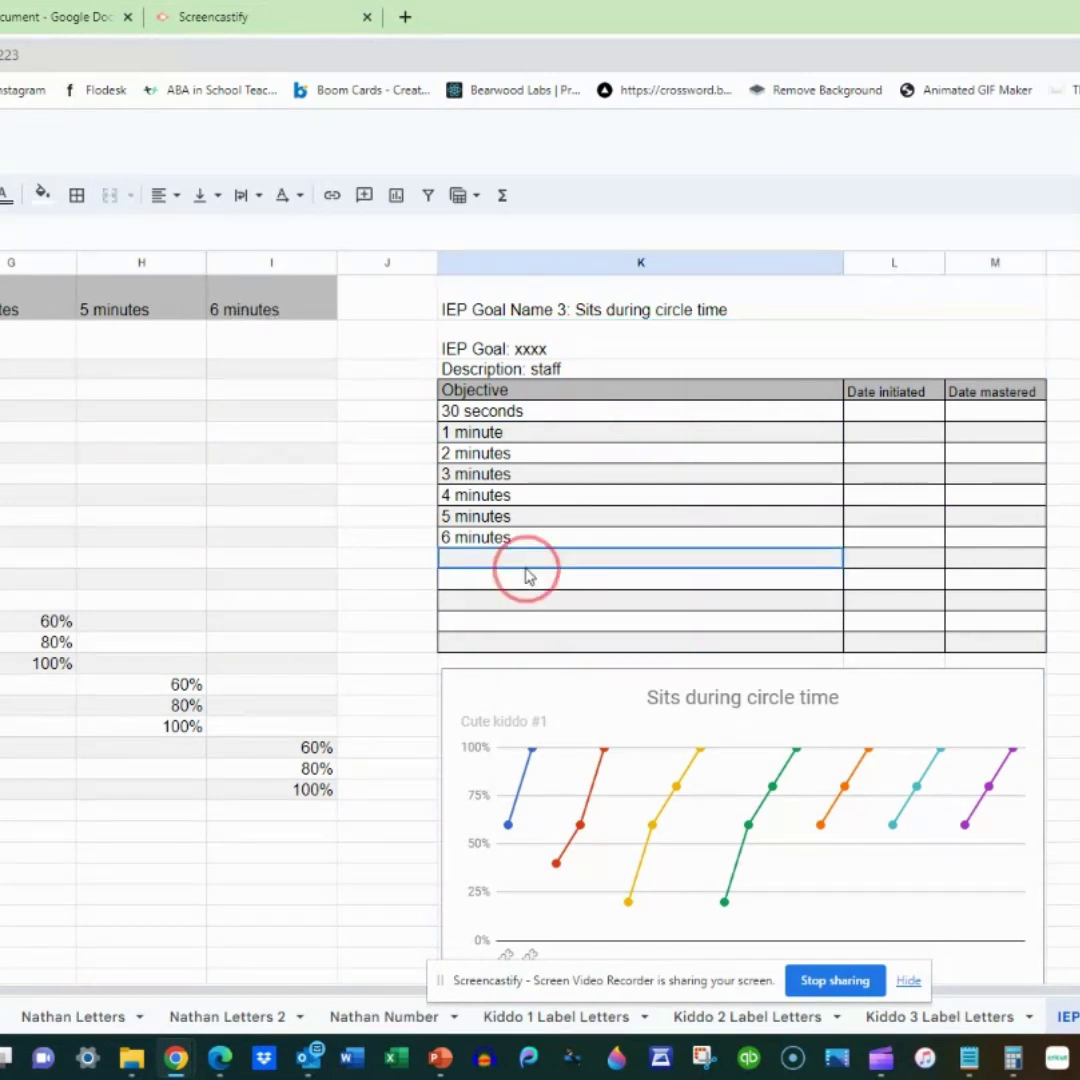
click(533, 600)
click(267, 310)
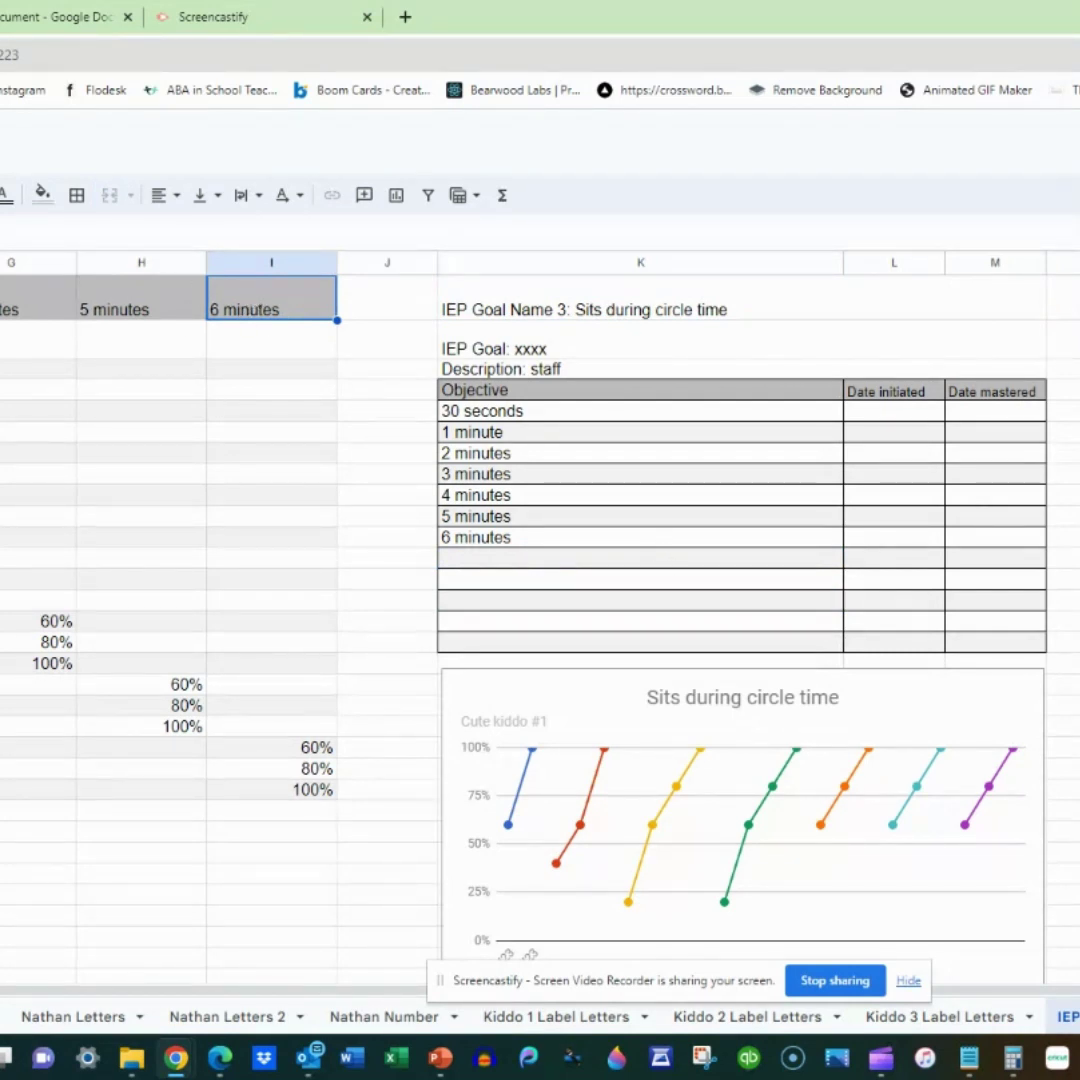
click(548, 539)
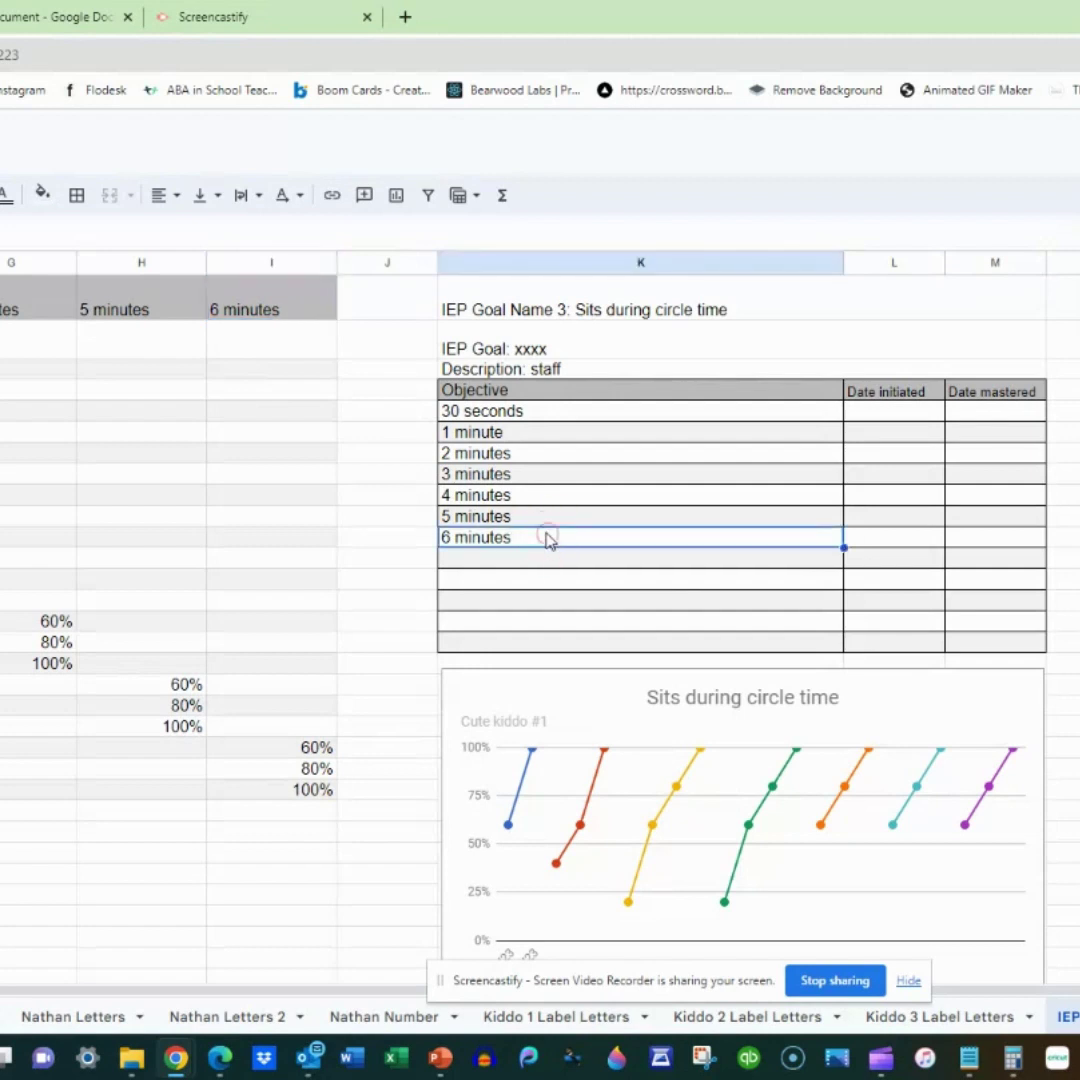
click(275, 265)
right_click(275, 265)
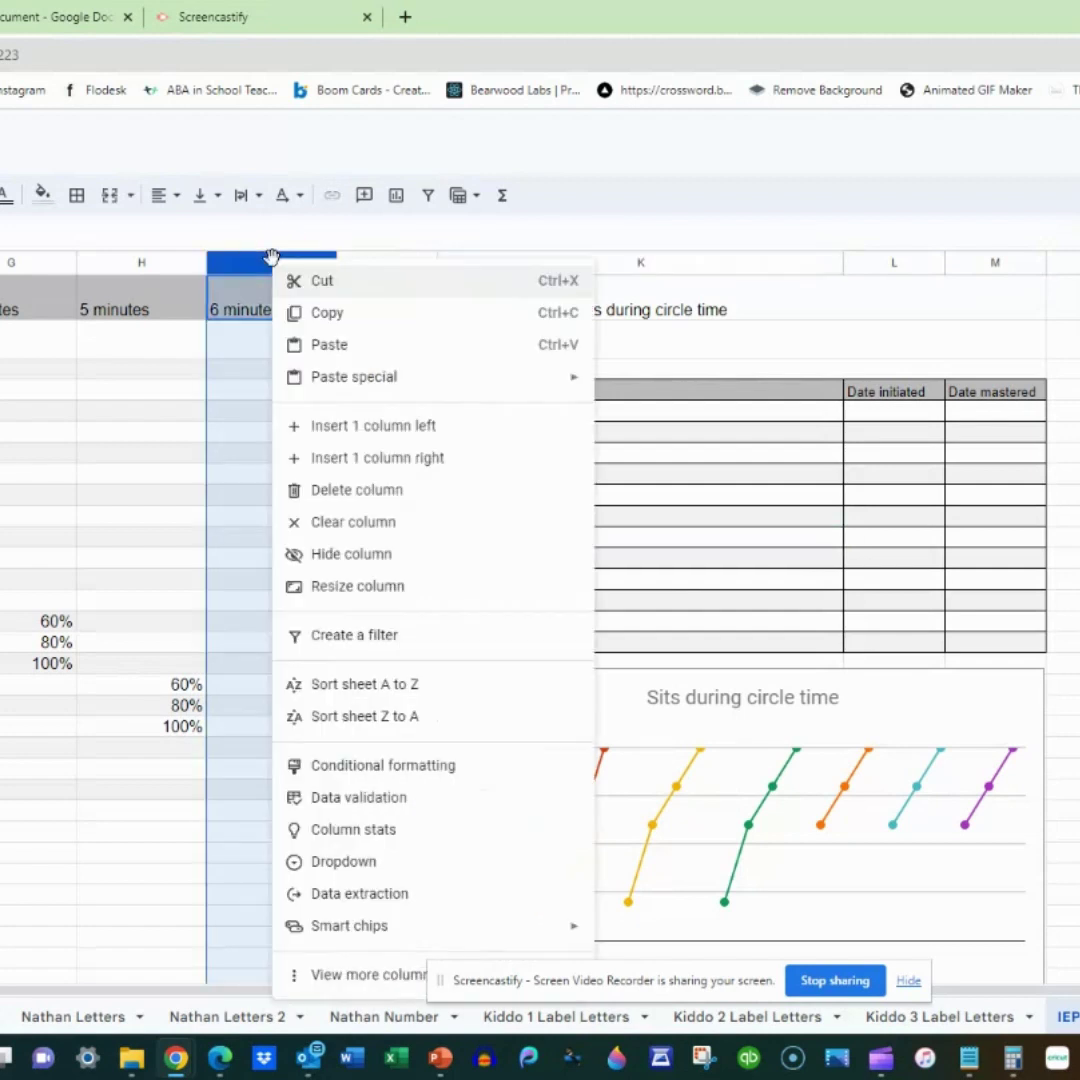
click(246, 355)
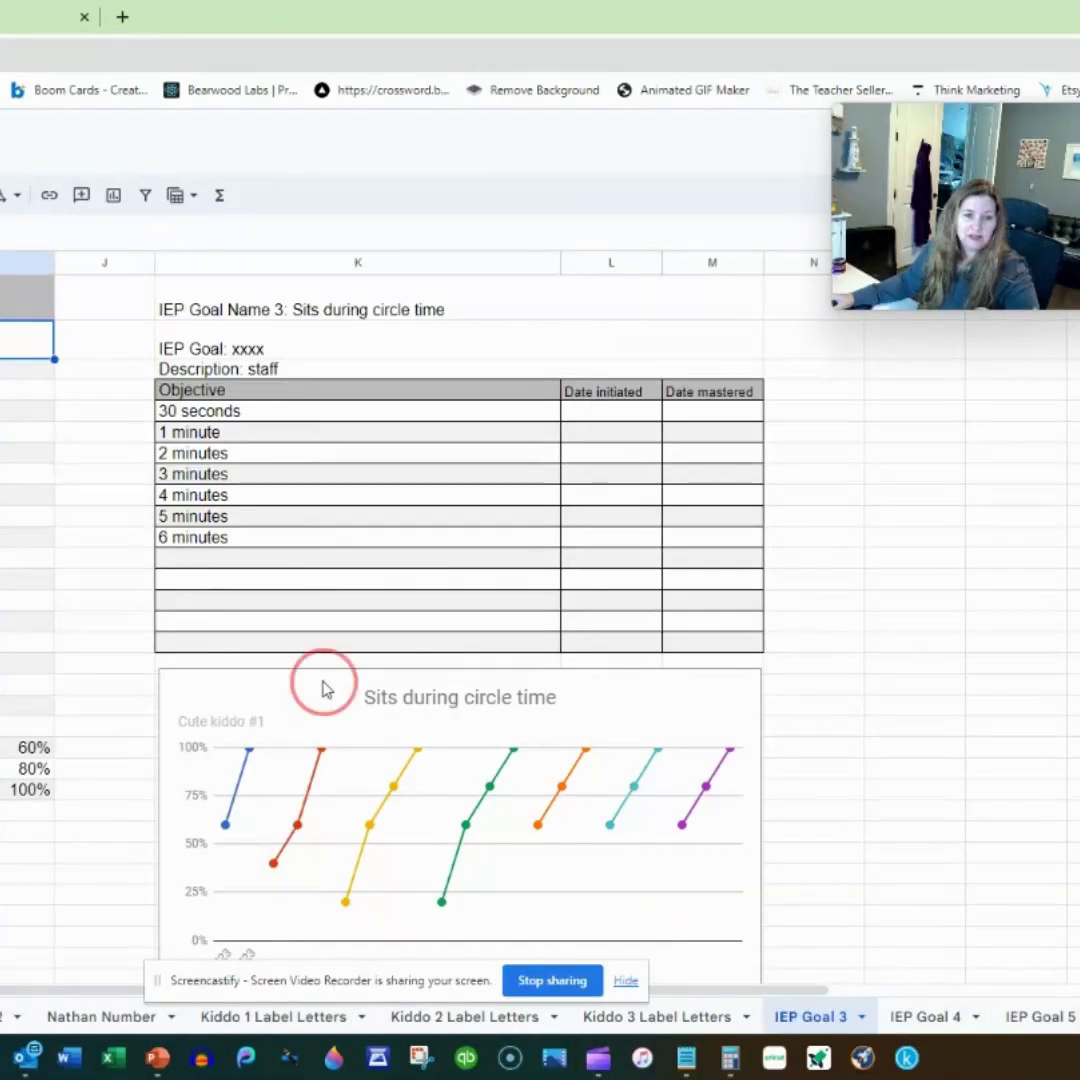
click(608, 688)
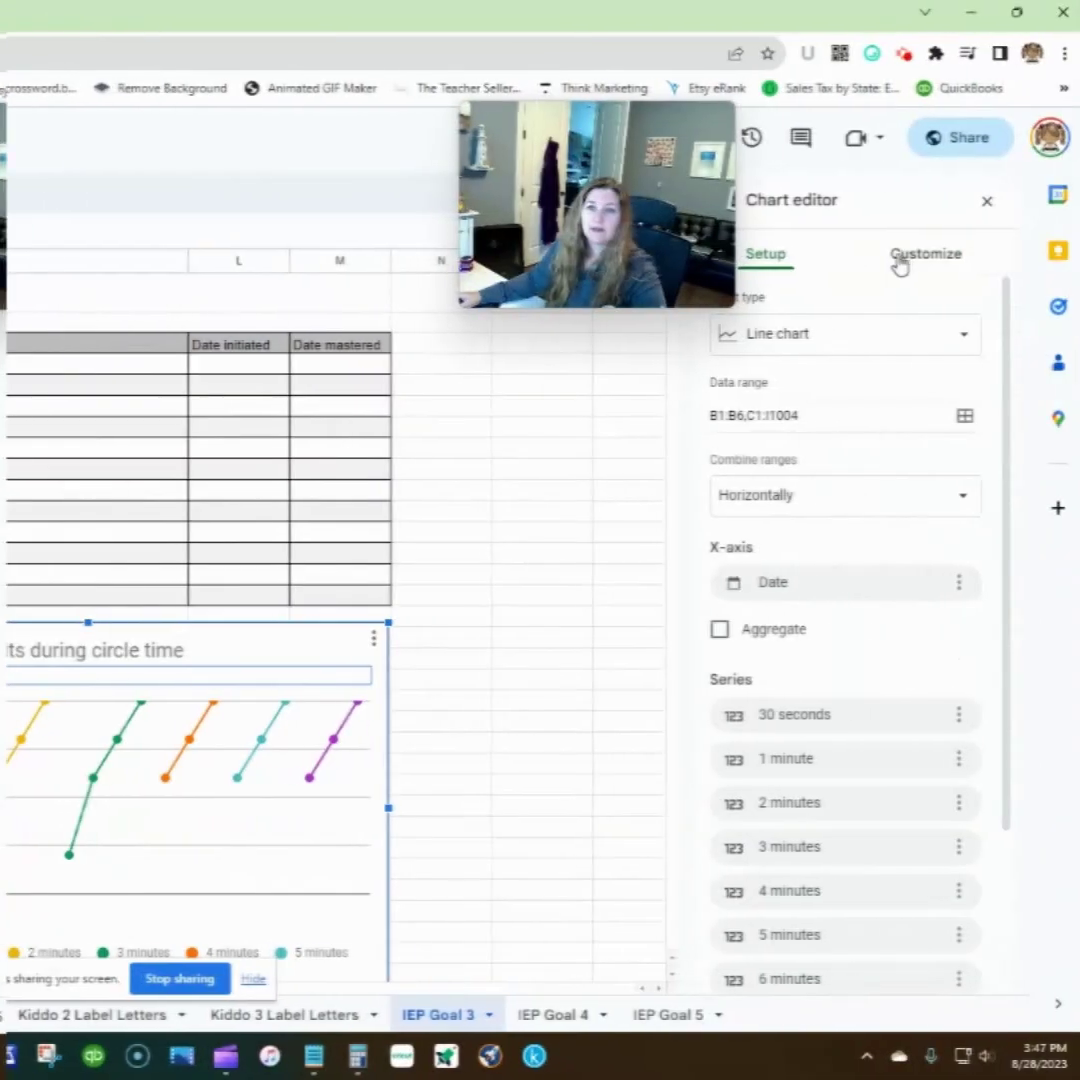
click(890, 256)
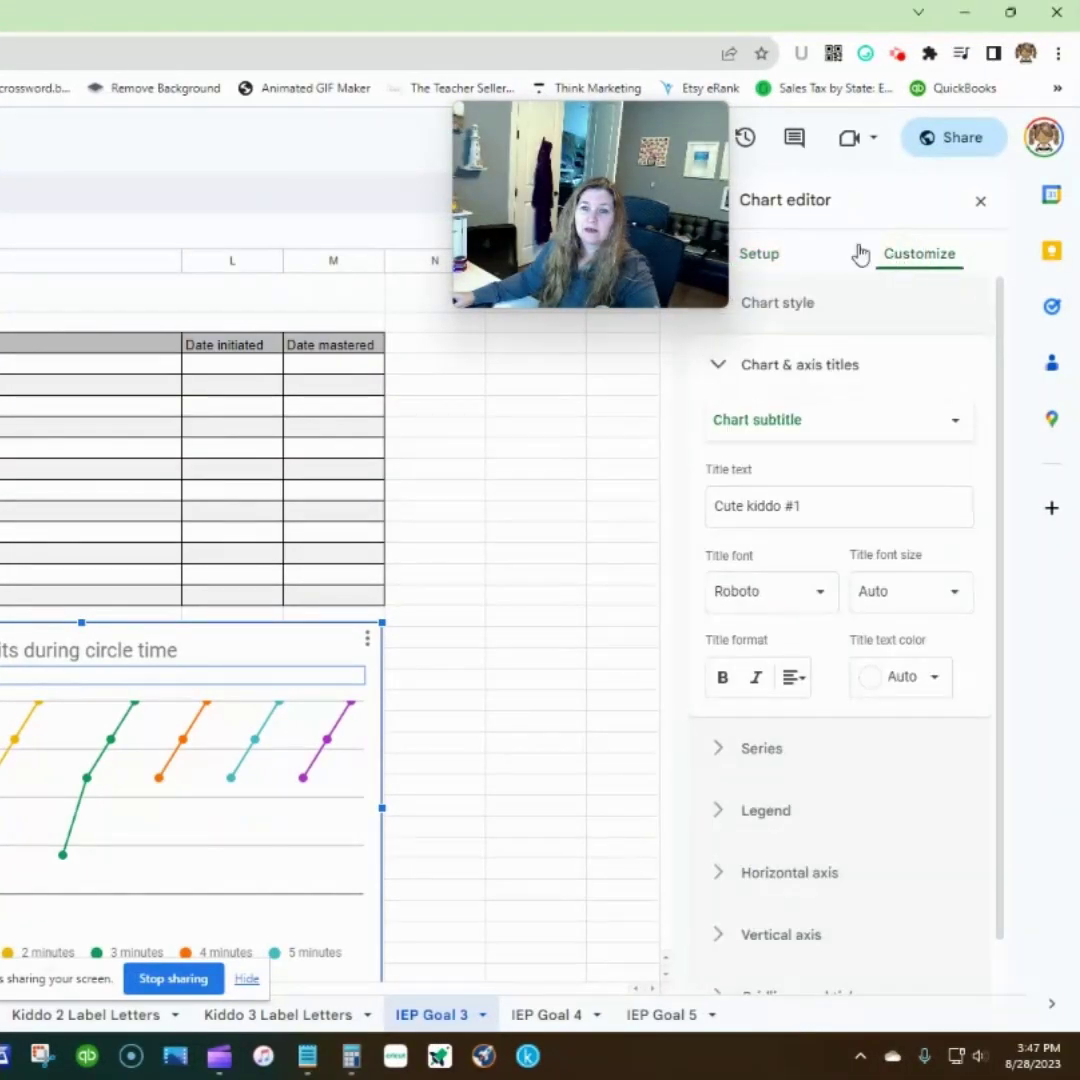
click(770, 253)
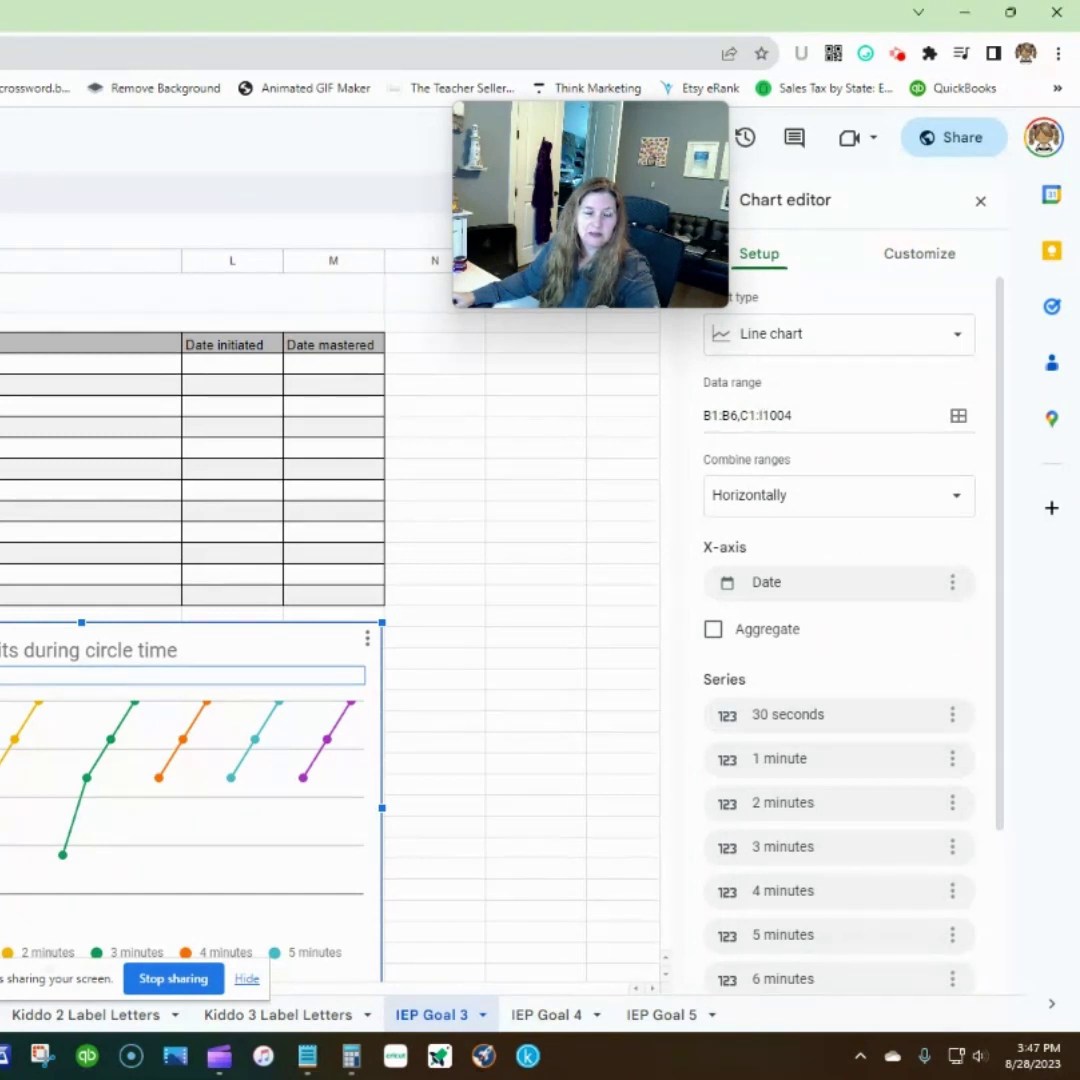
scroll(330, 600, up, 1)
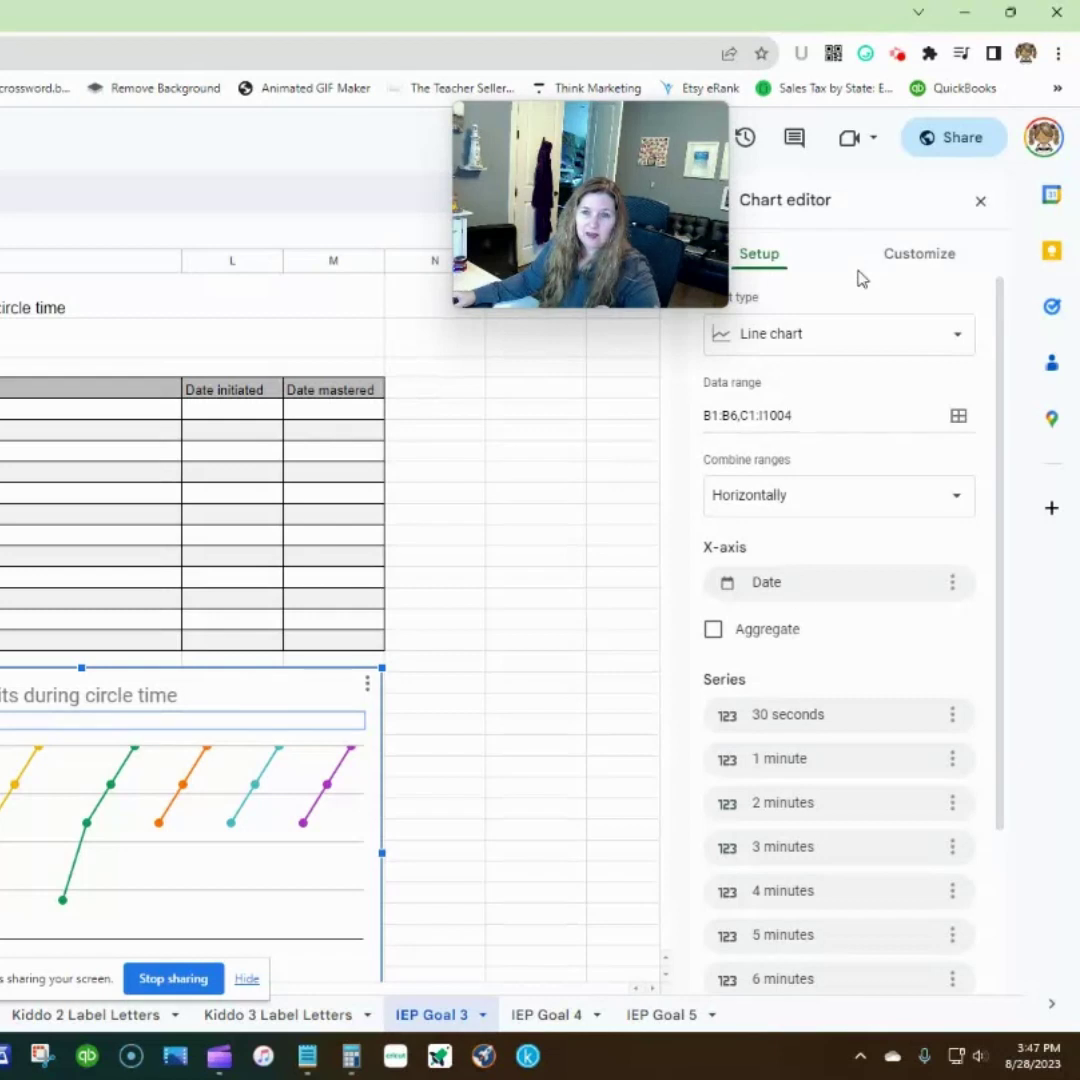
click(916, 258)
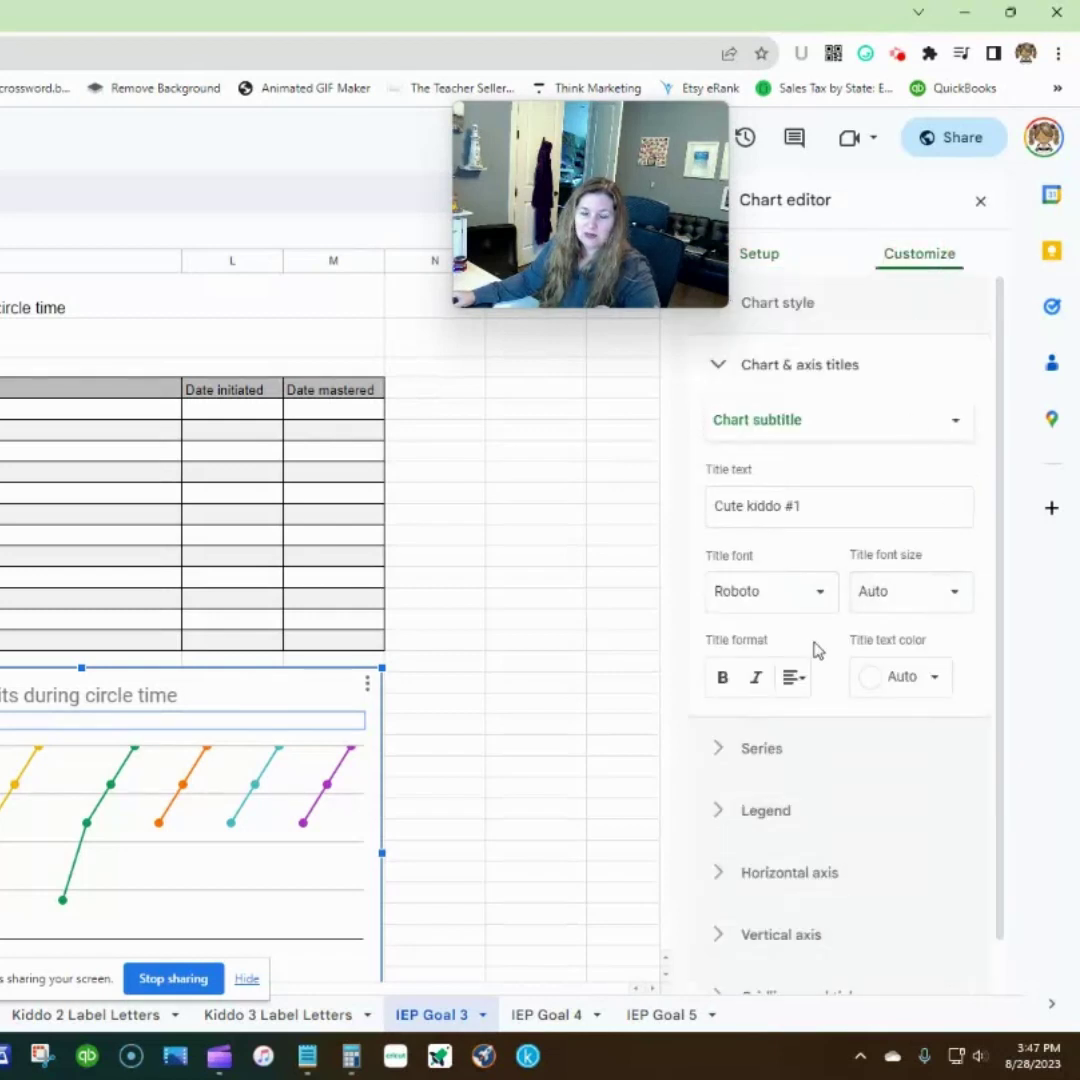
click(772, 750)
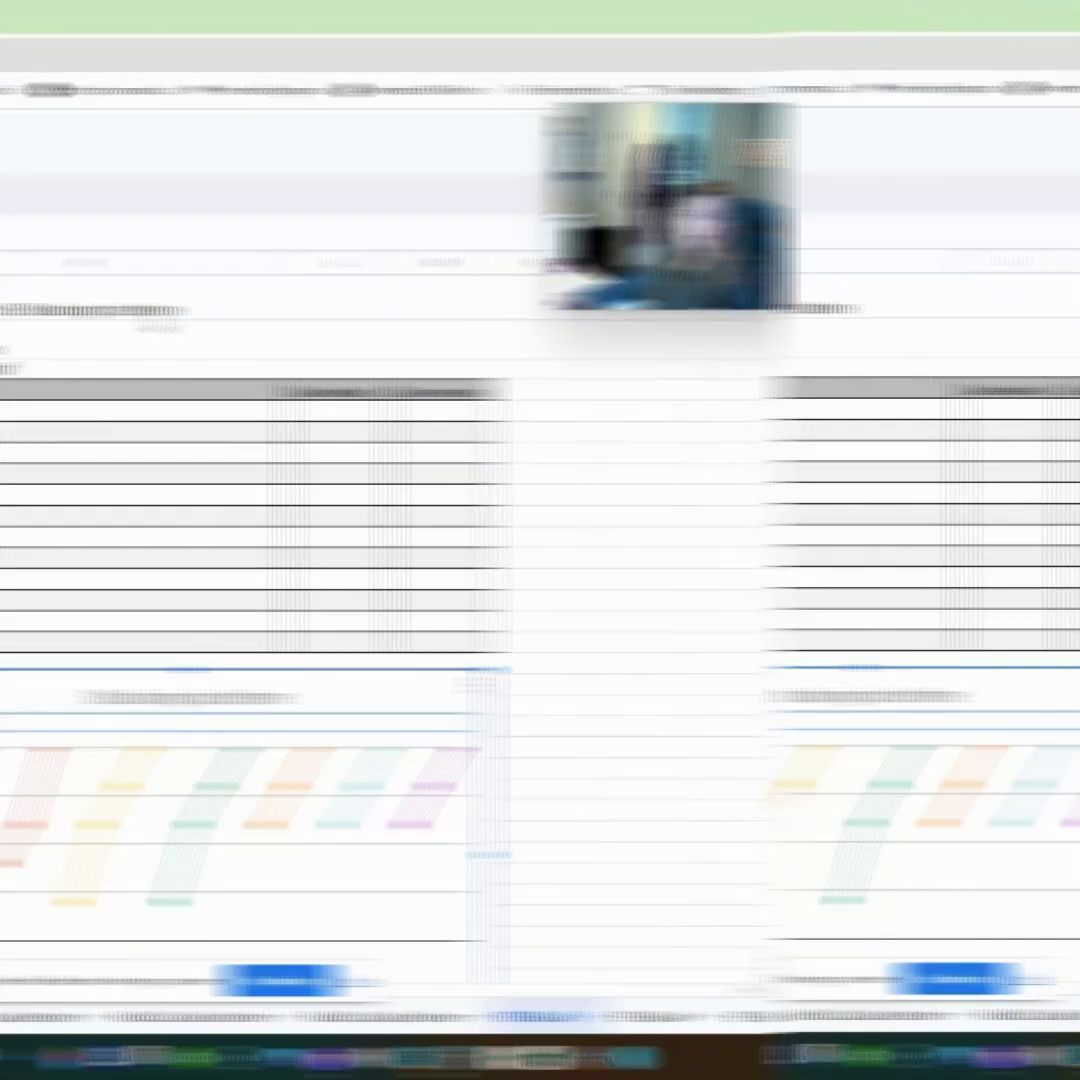
click(64, 306)
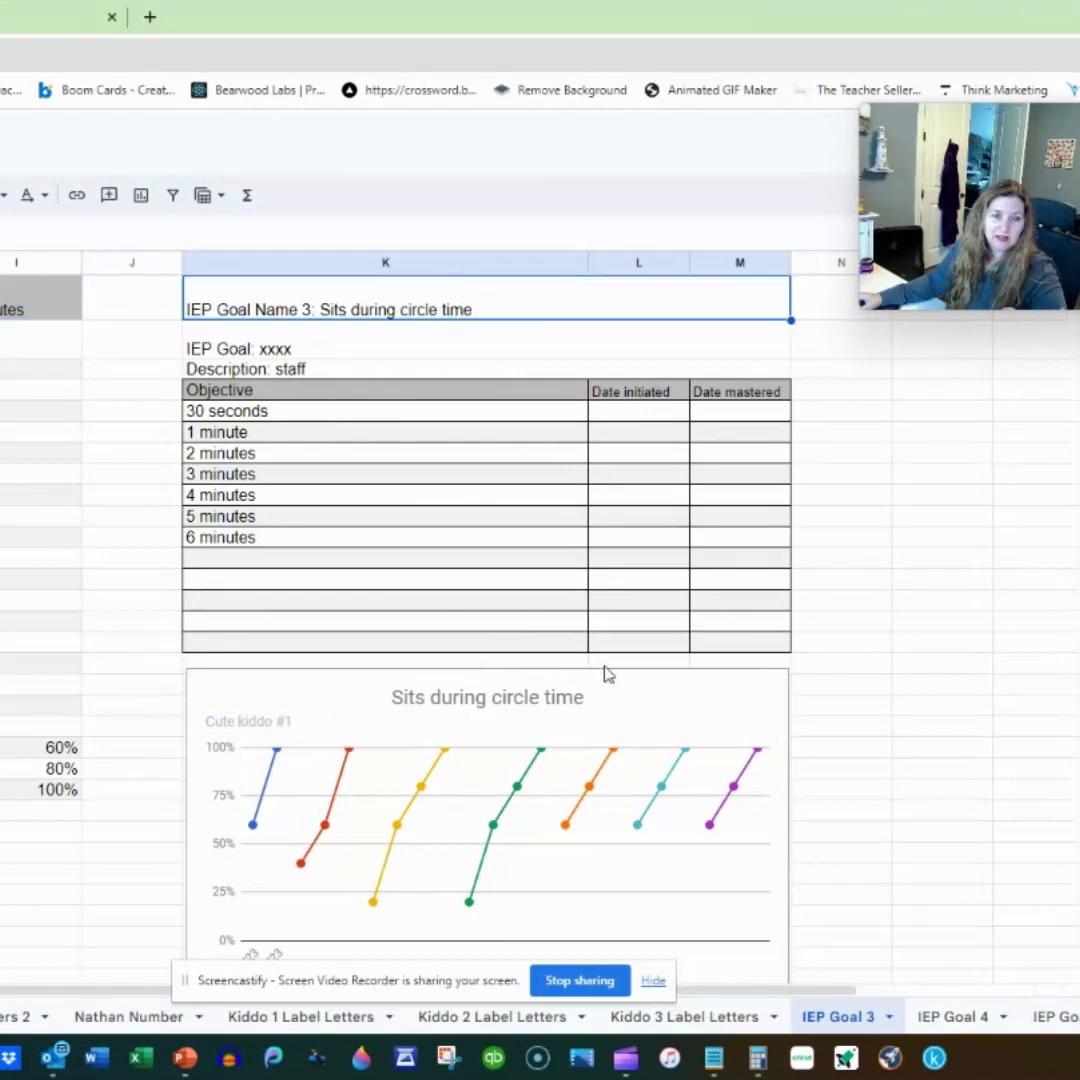
Step: Select the K1:M35 goal block and set printing to Selected cells (K1:M35)
scroll(202, 656, down, 2)
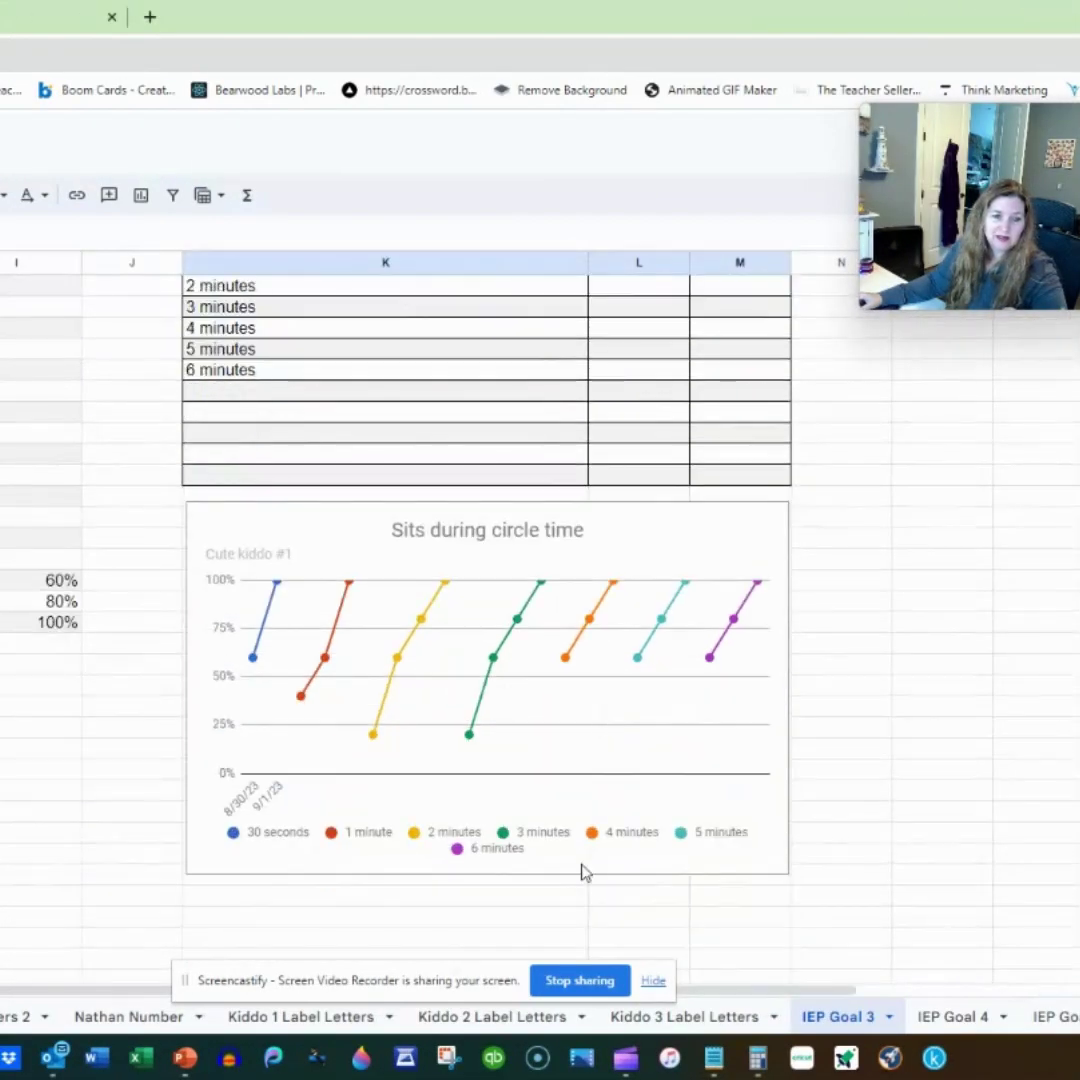
shift+click(765, 884)
key(ctrl+p)
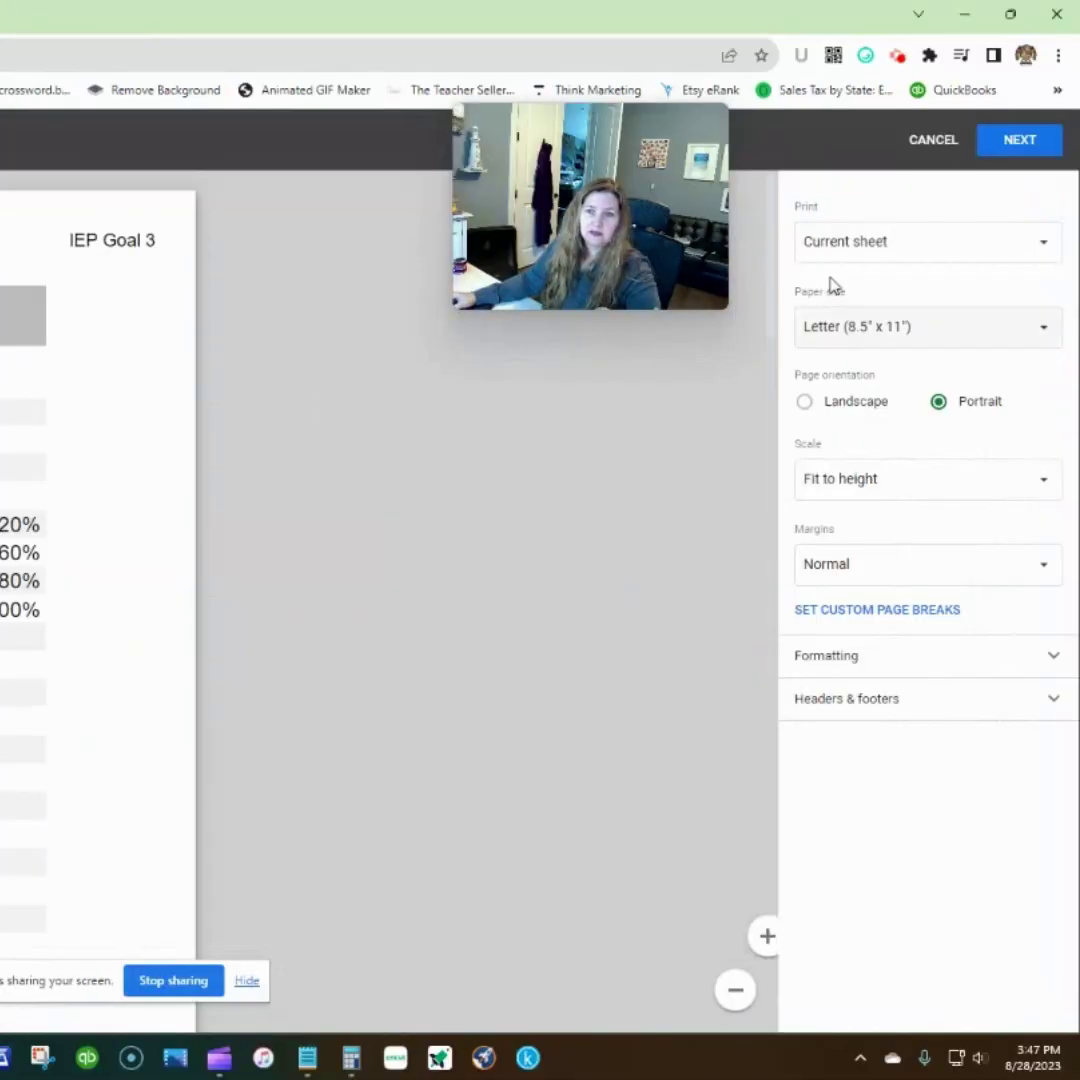
click(933, 246)
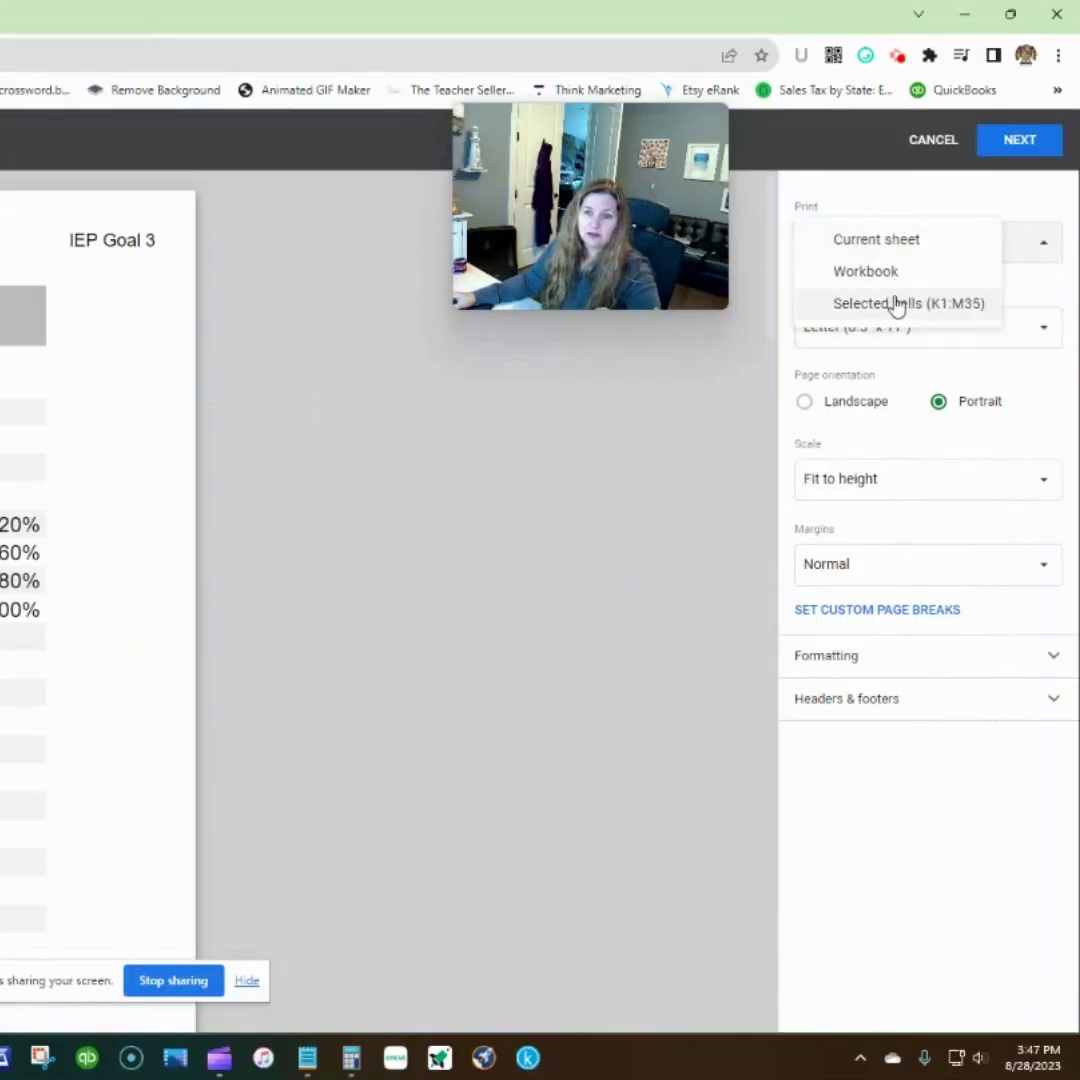
click(897, 304)
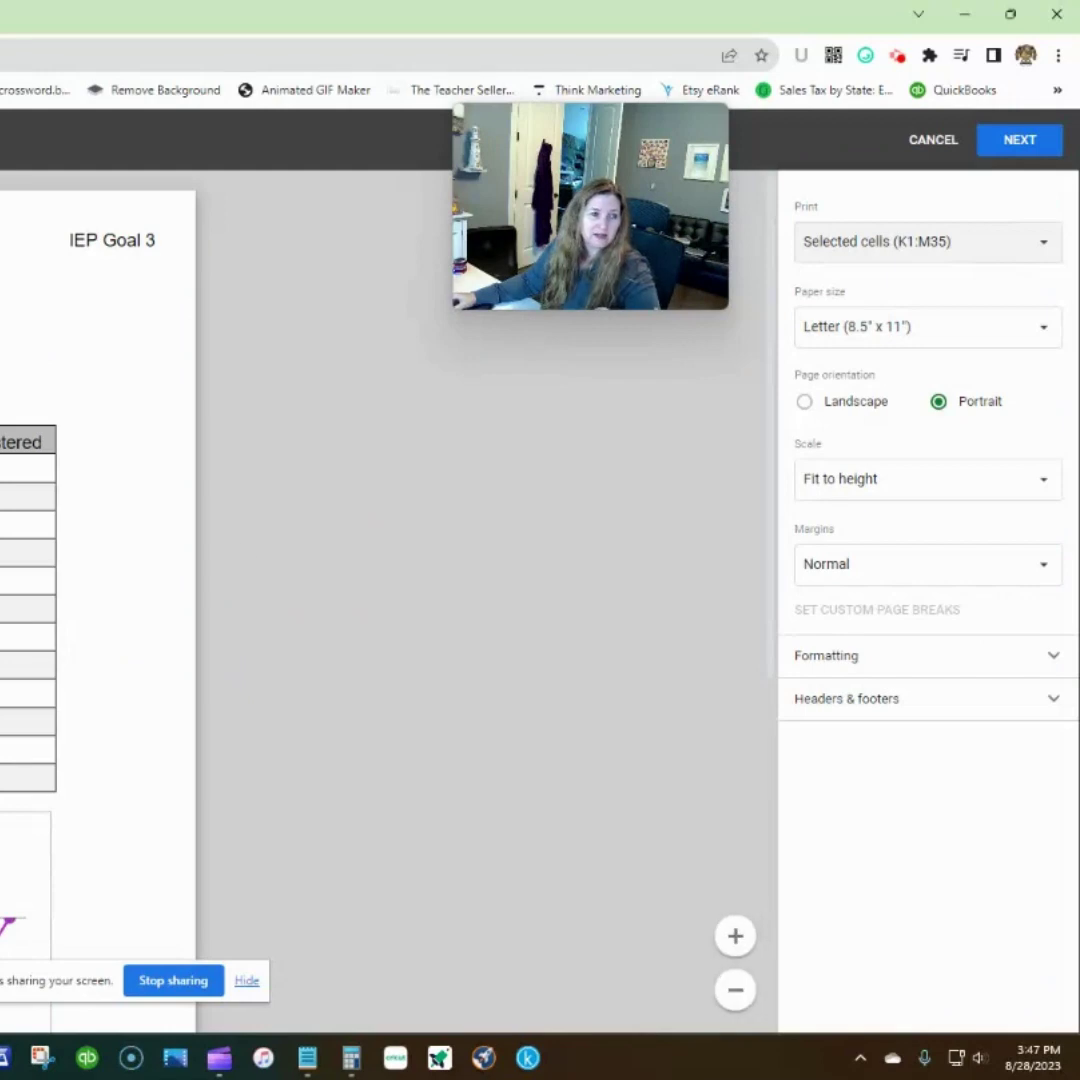